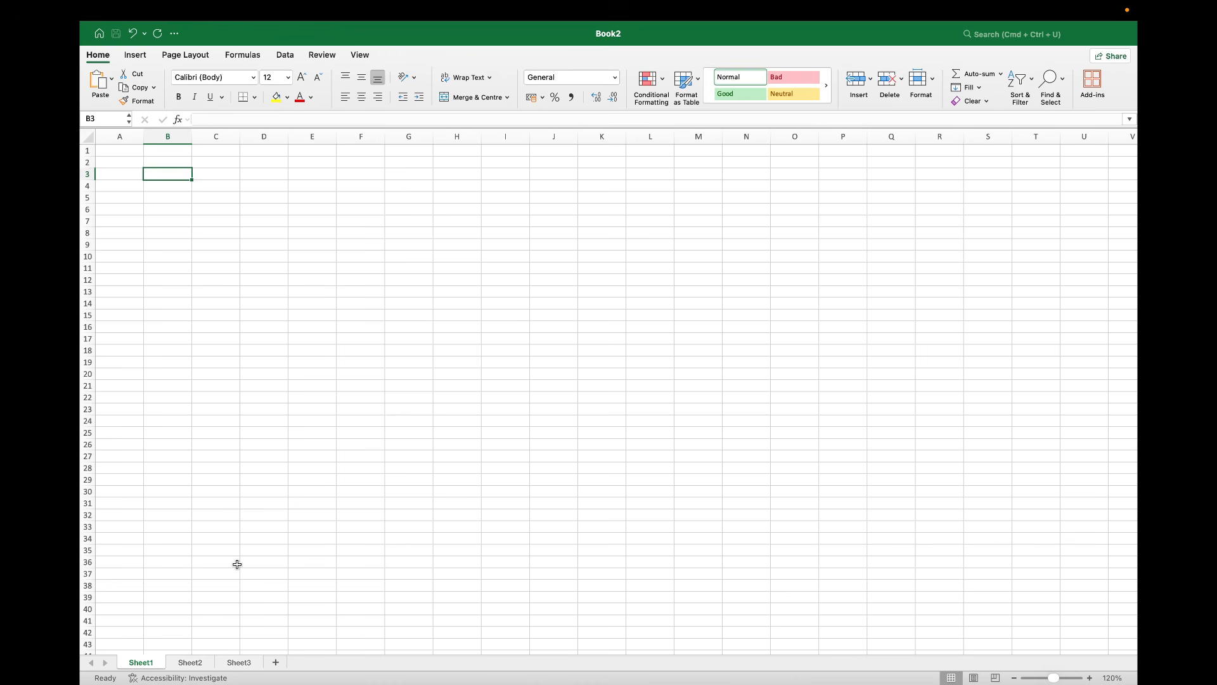
Look through the existing worksheets up to Sheet3 and add a new worksheet after it
left_click(180, 663)
left_click(238, 663)
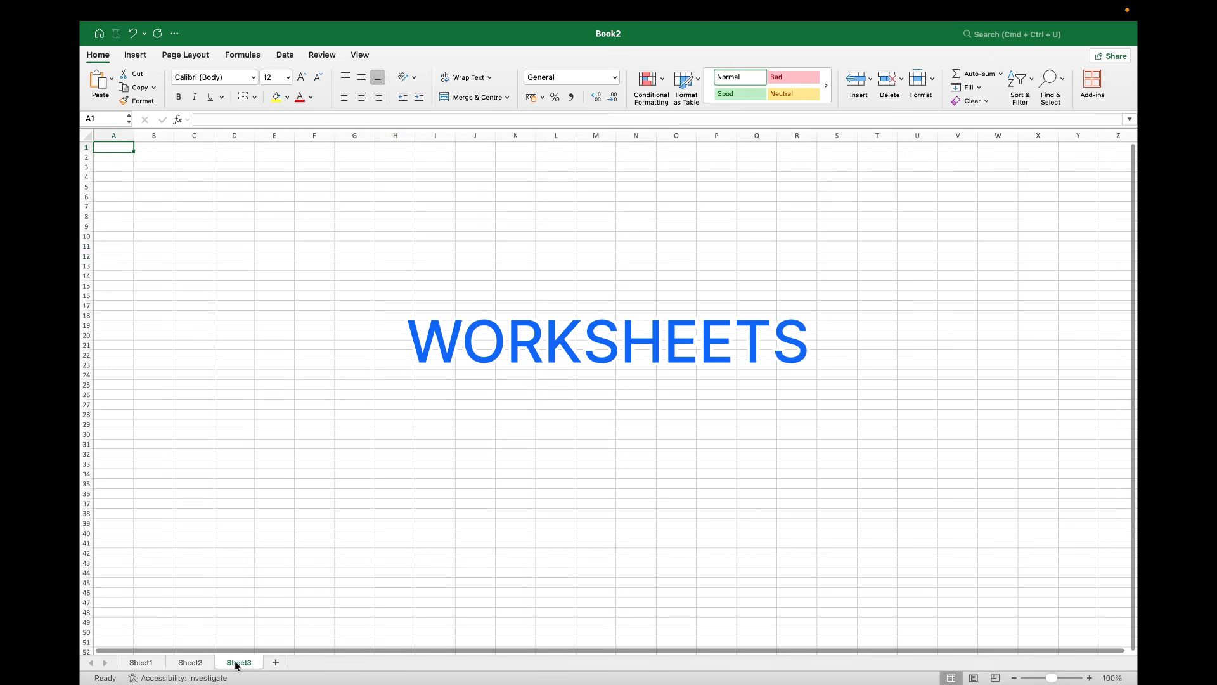
left_click(275, 661)
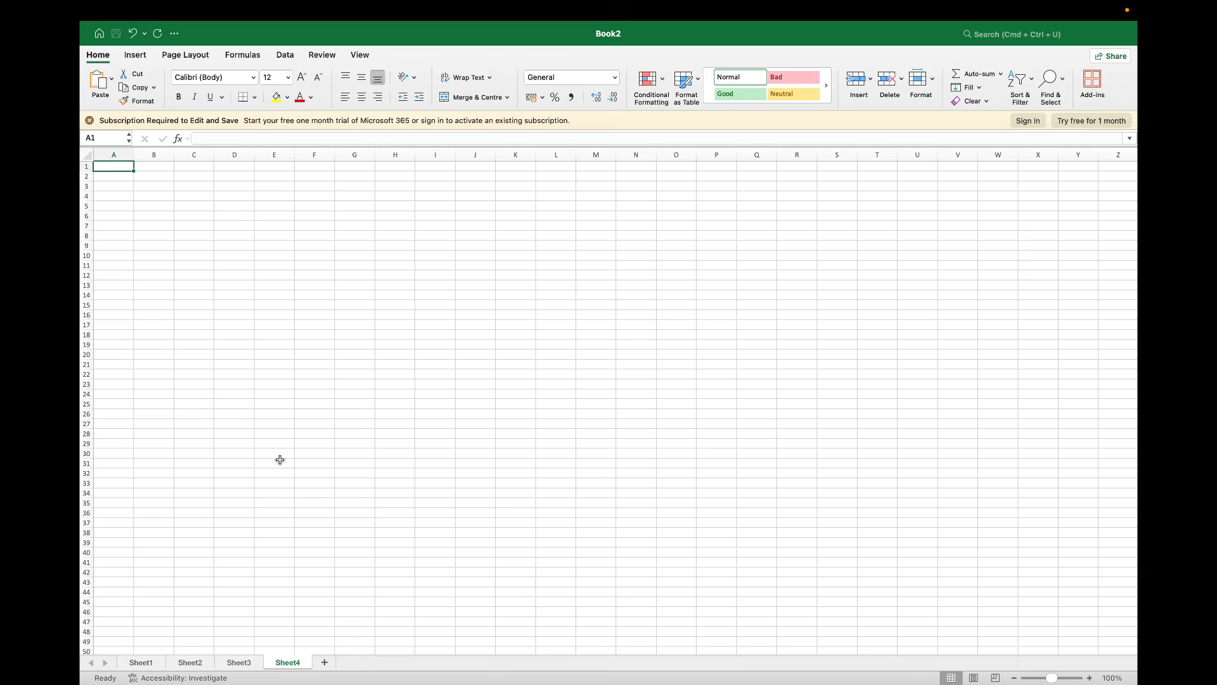
Return to Sheet1 and rename it as sales
left_click(141, 662)
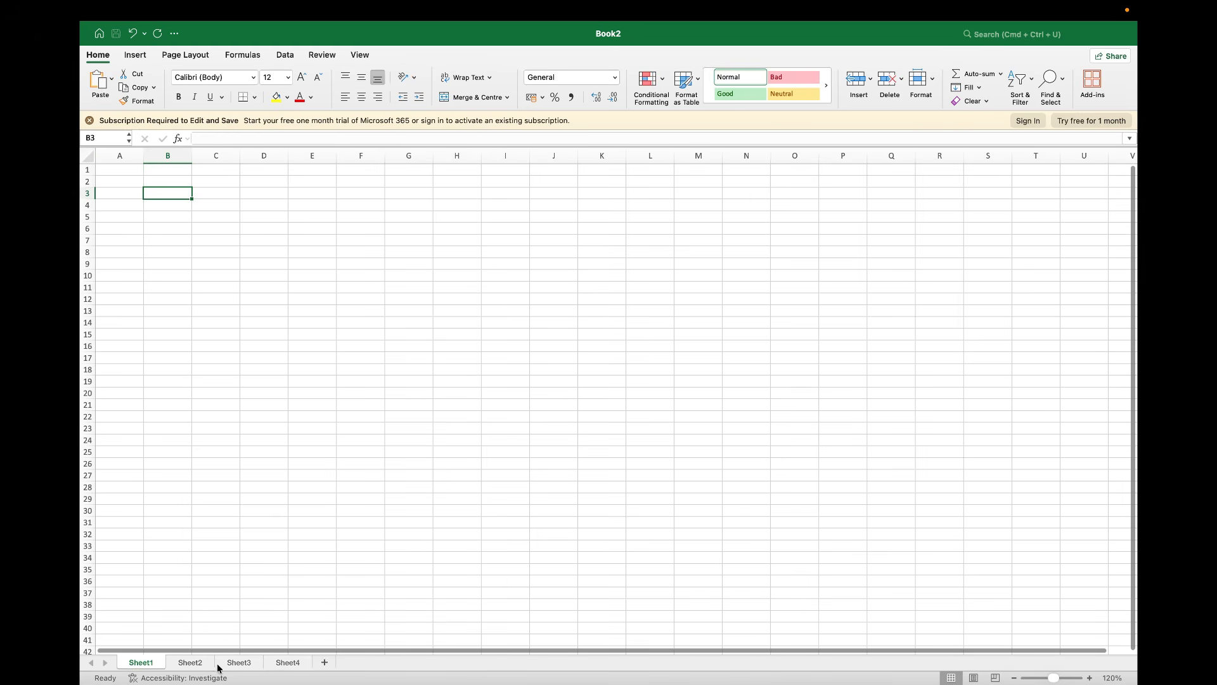
double_click(139, 662)
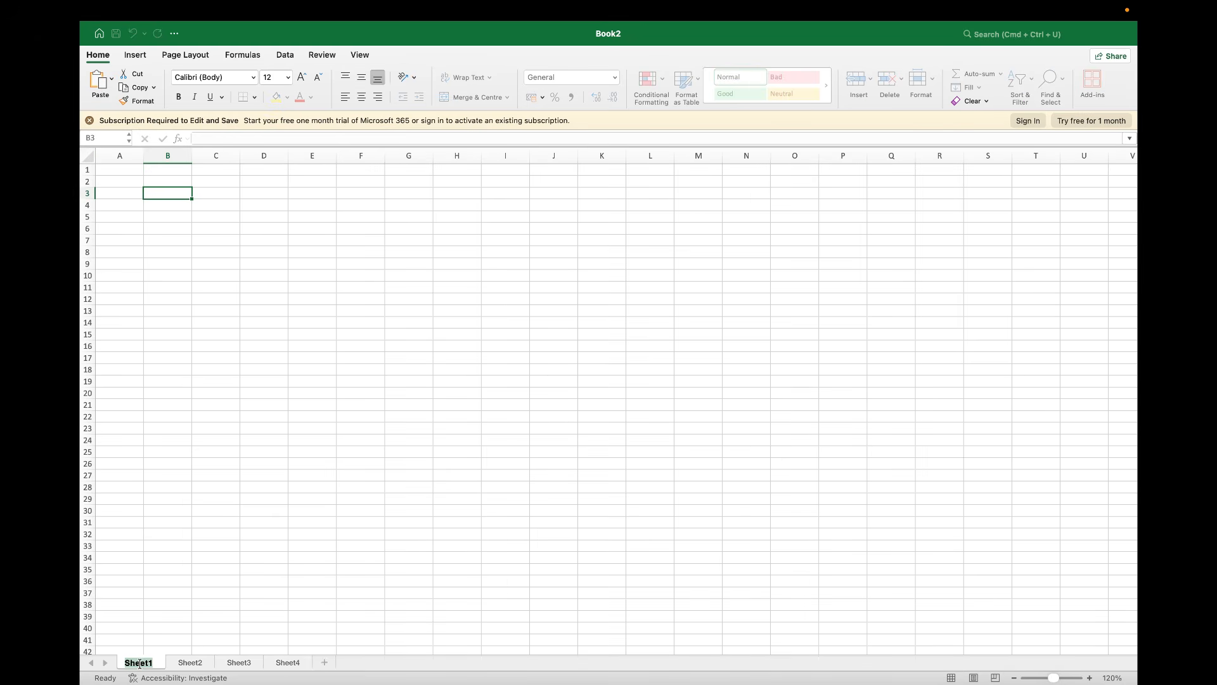
type("sales")
key("Return")
Rename Sheet2 as purchases and switch to Sheet3
double_click(200, 663)
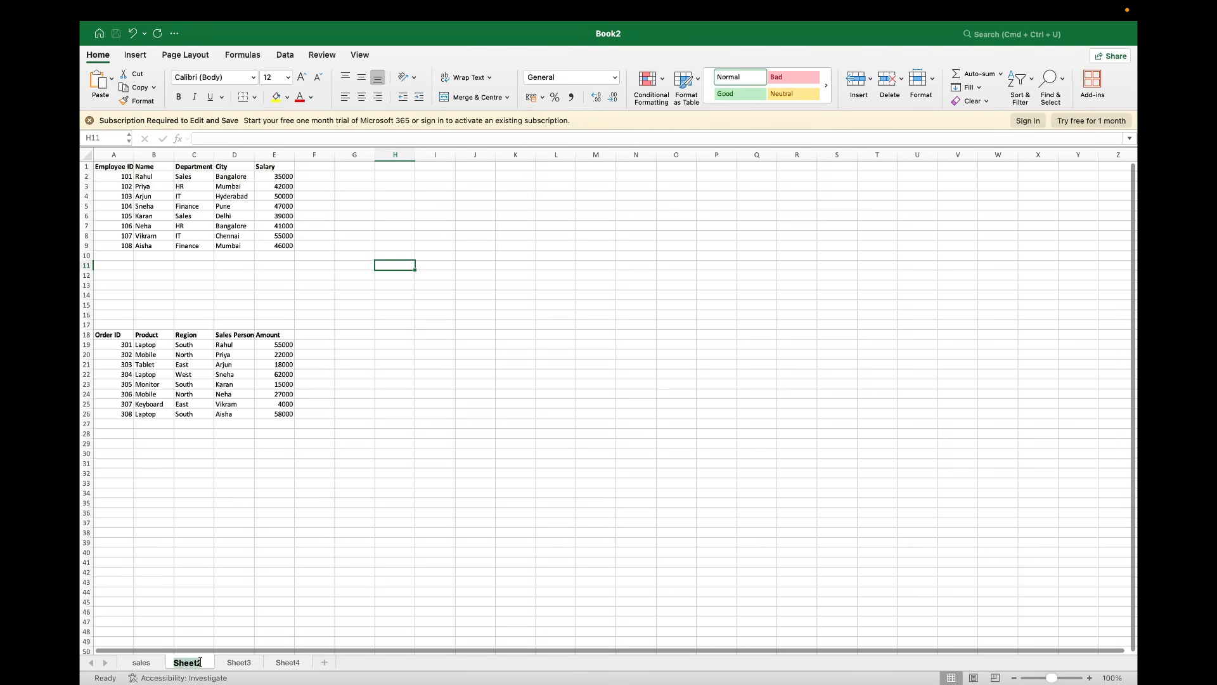
type("purchases")
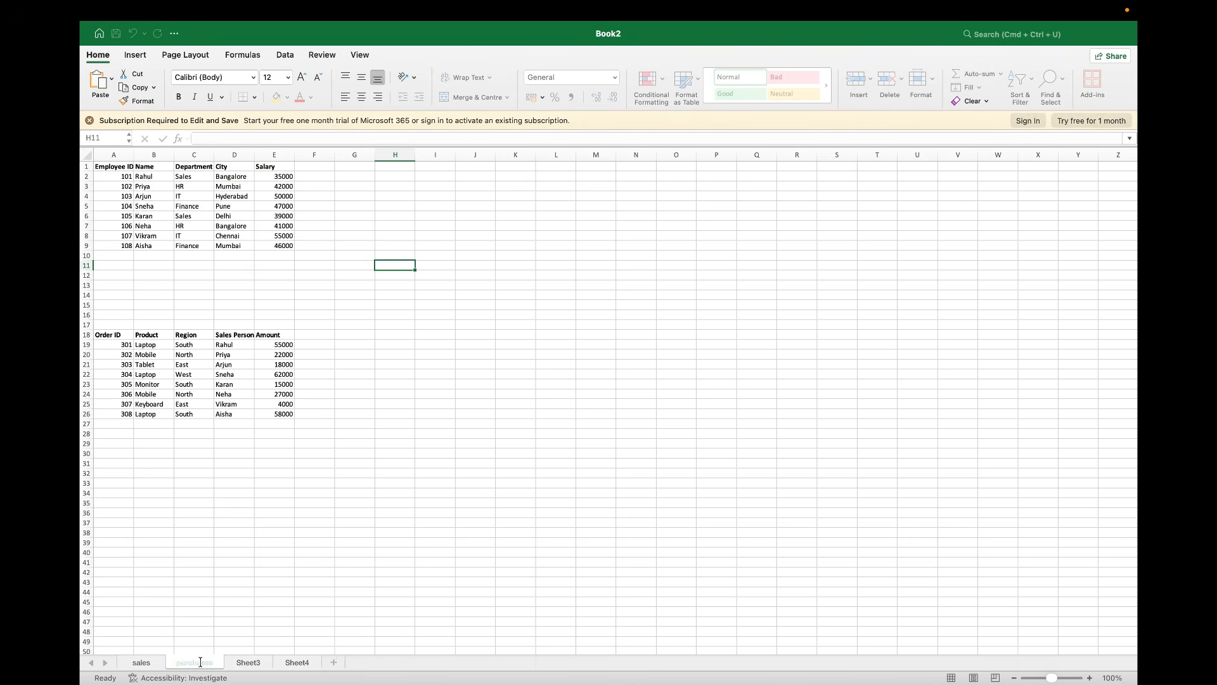
key("Return")
left_click(247, 661)
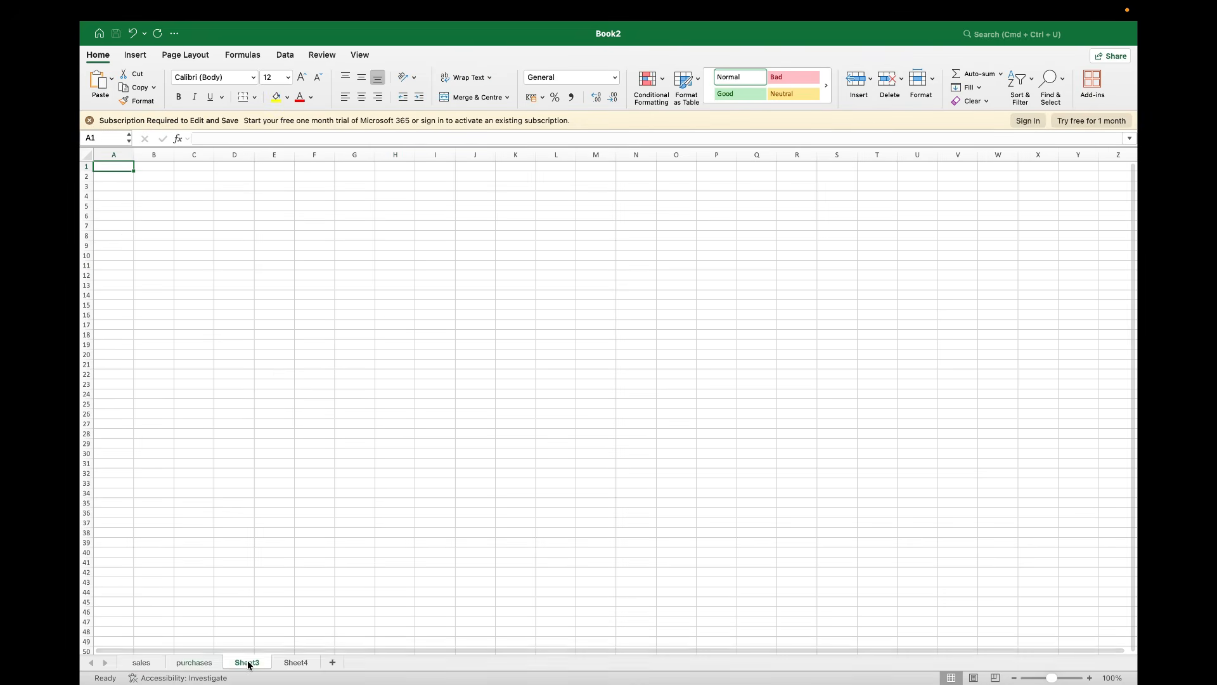
On the sales sheet, select the entire columns F, G and H one at a time
left_click(142, 662)
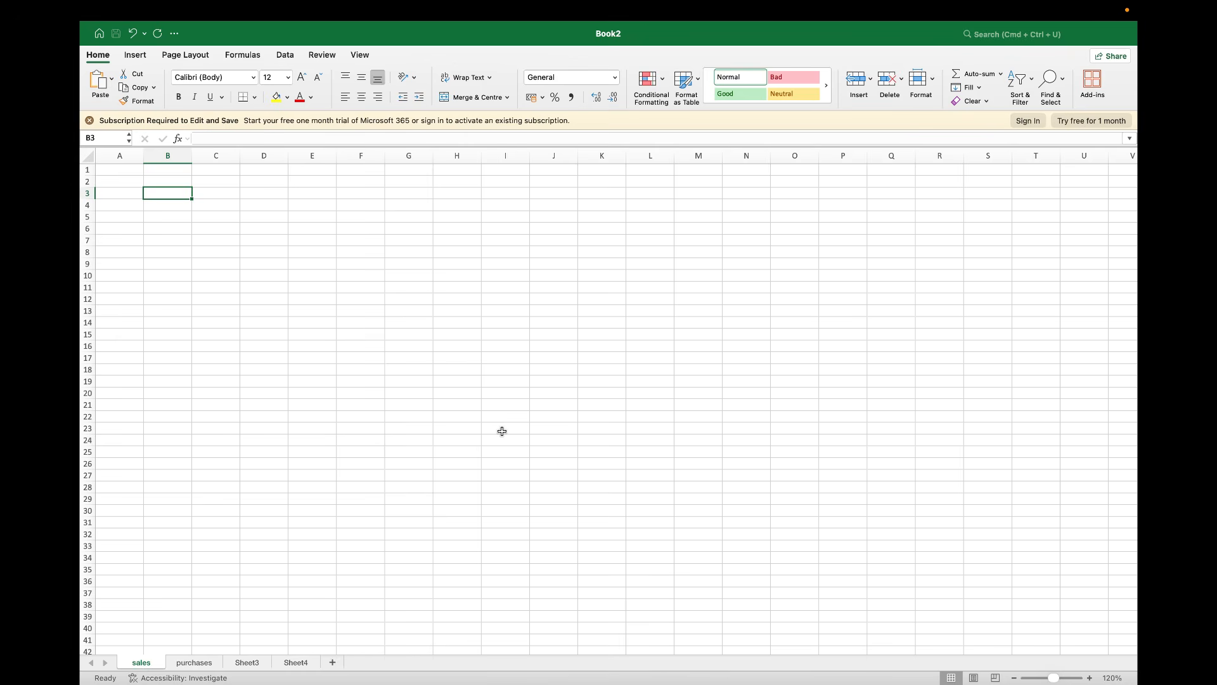
left_click(369, 156)
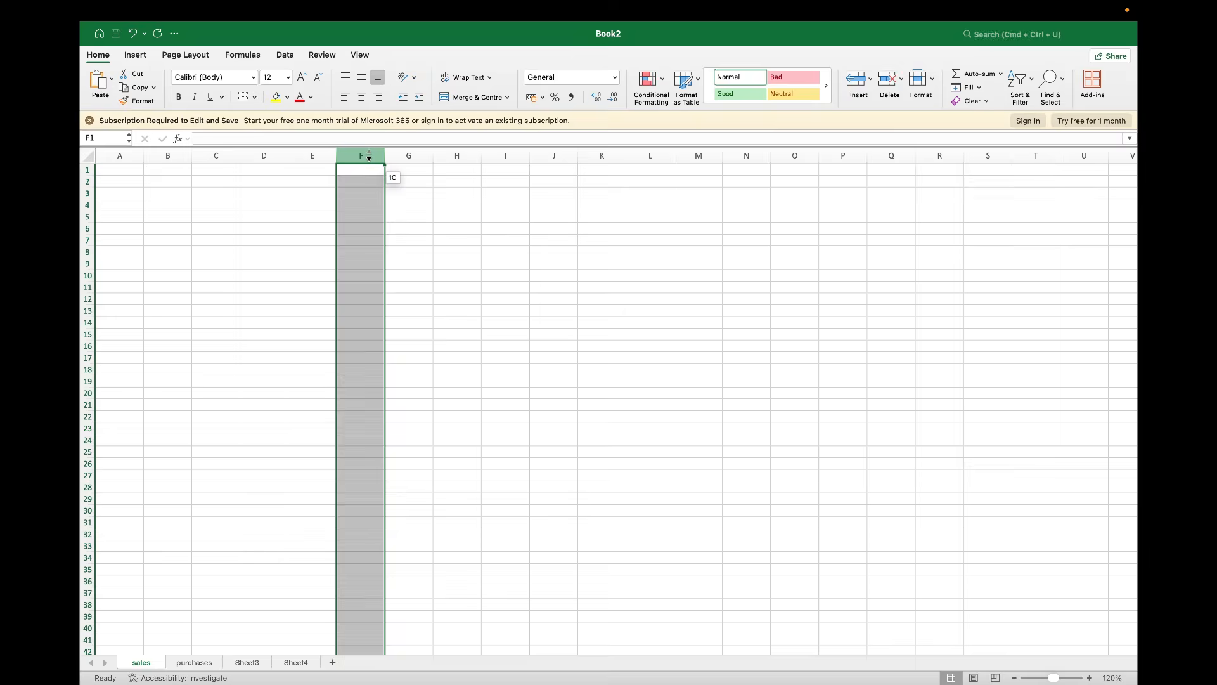
left_click(406, 156)
left_click(462, 156)
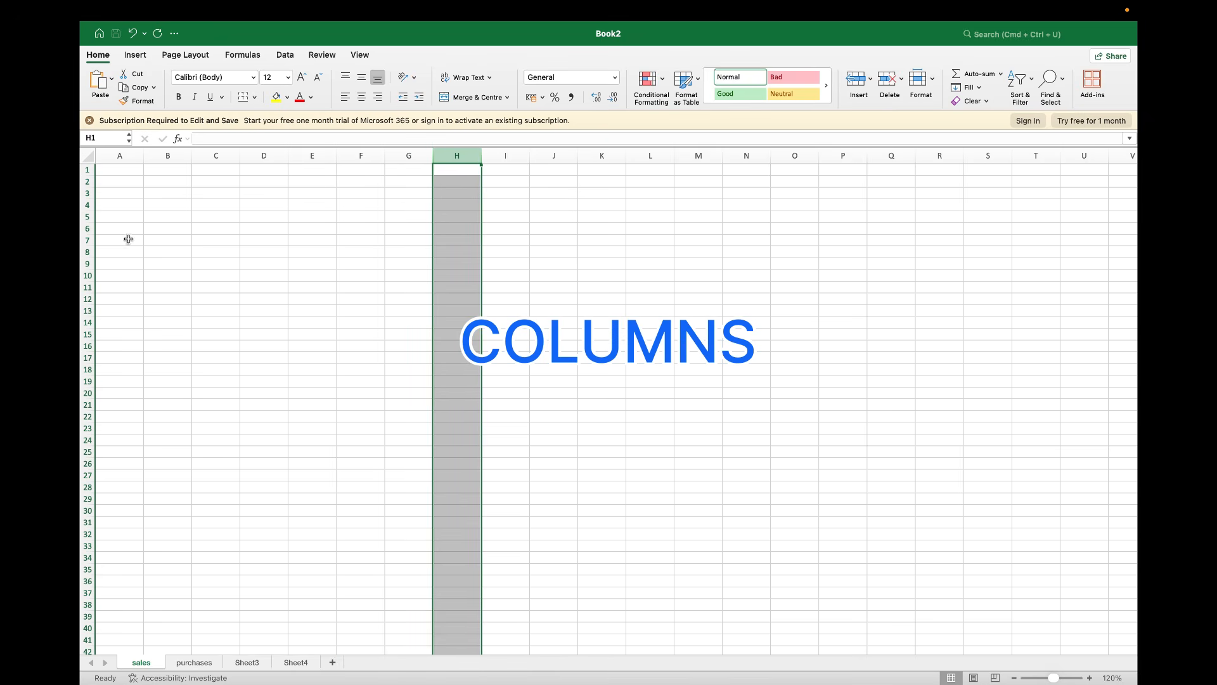
Highlight blocks of whole rows and columns in turn: rows 6 to 21, columns F to H, and rows 7 to 17
left_click(84, 227)
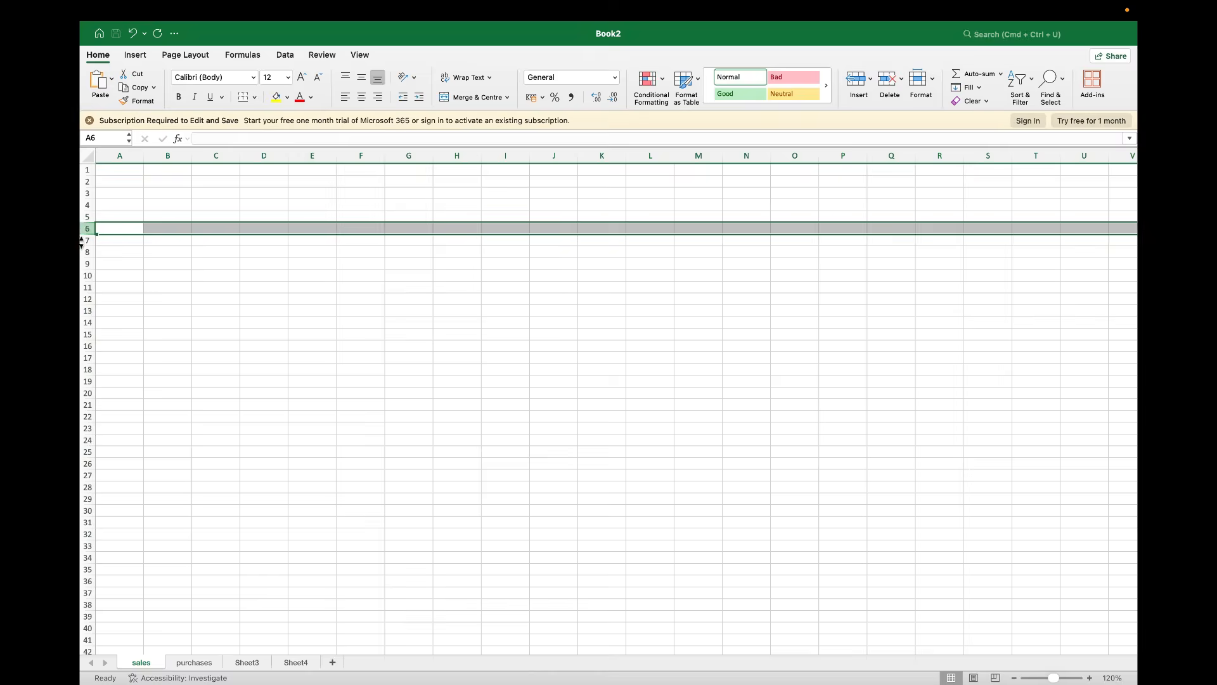
left_click_drag(85, 229, 86, 407)
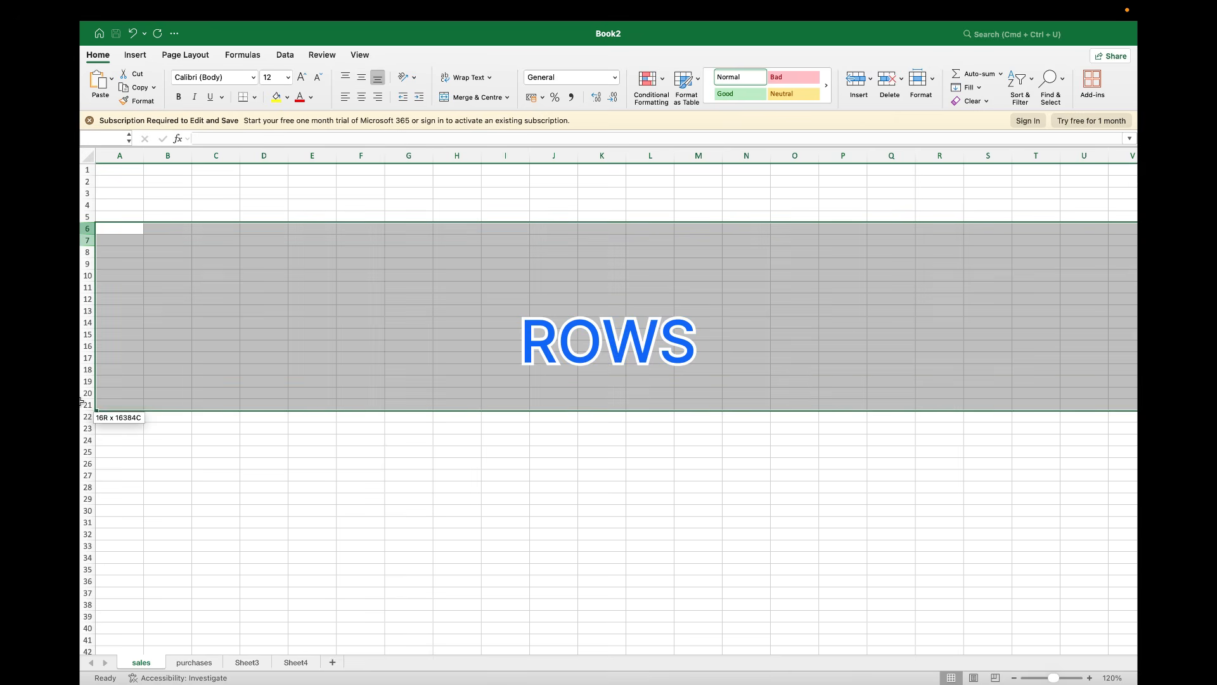
left_click(364, 156)
left_click_drag(364, 156, 474, 156)
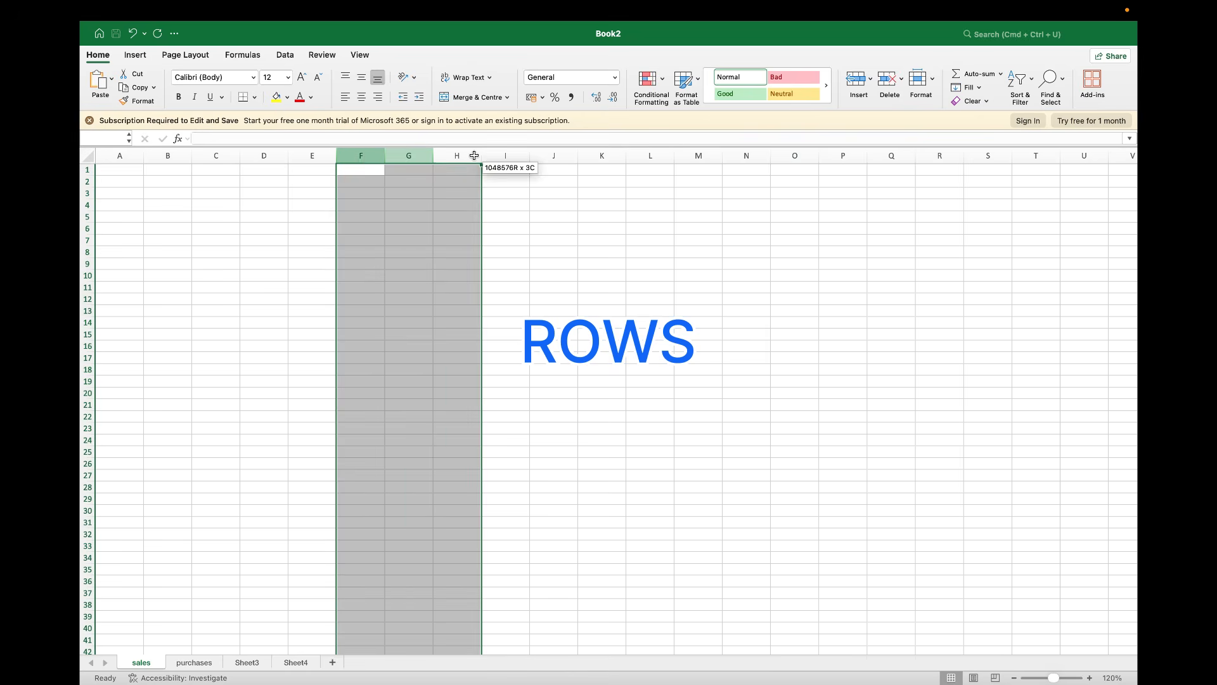
left_click_drag(84, 240, 83, 360)
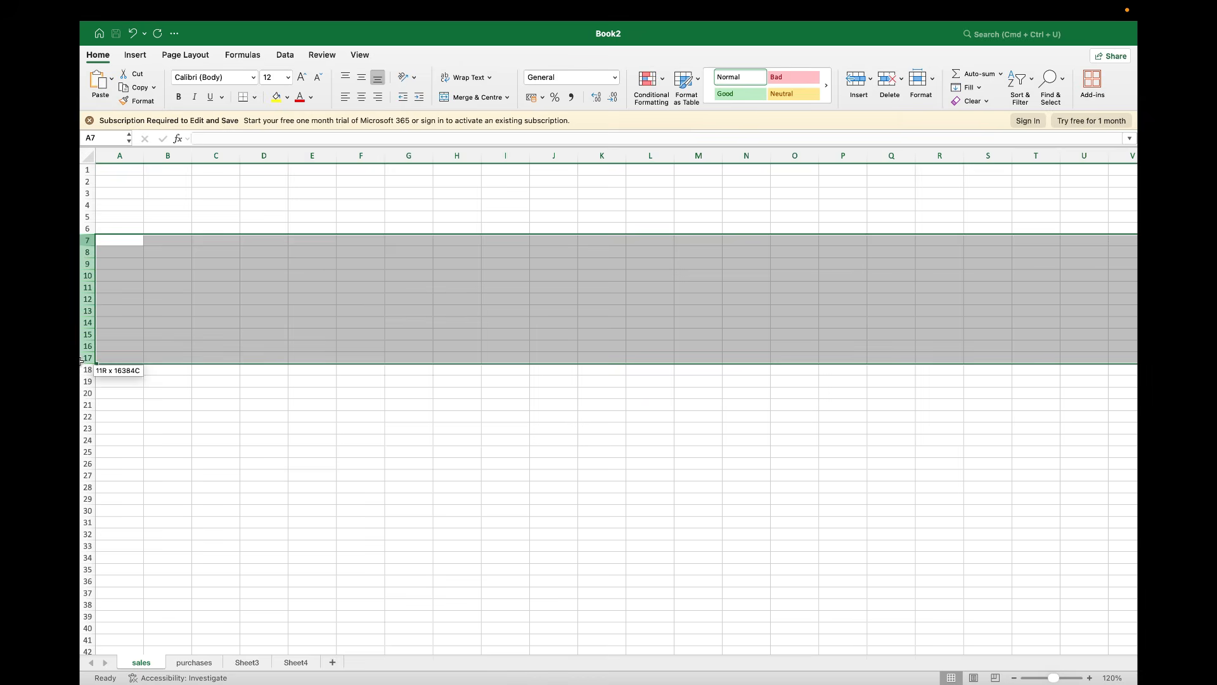
Select the individual cells C24, C3, I11 and E10 one after another
left_click(202, 443)
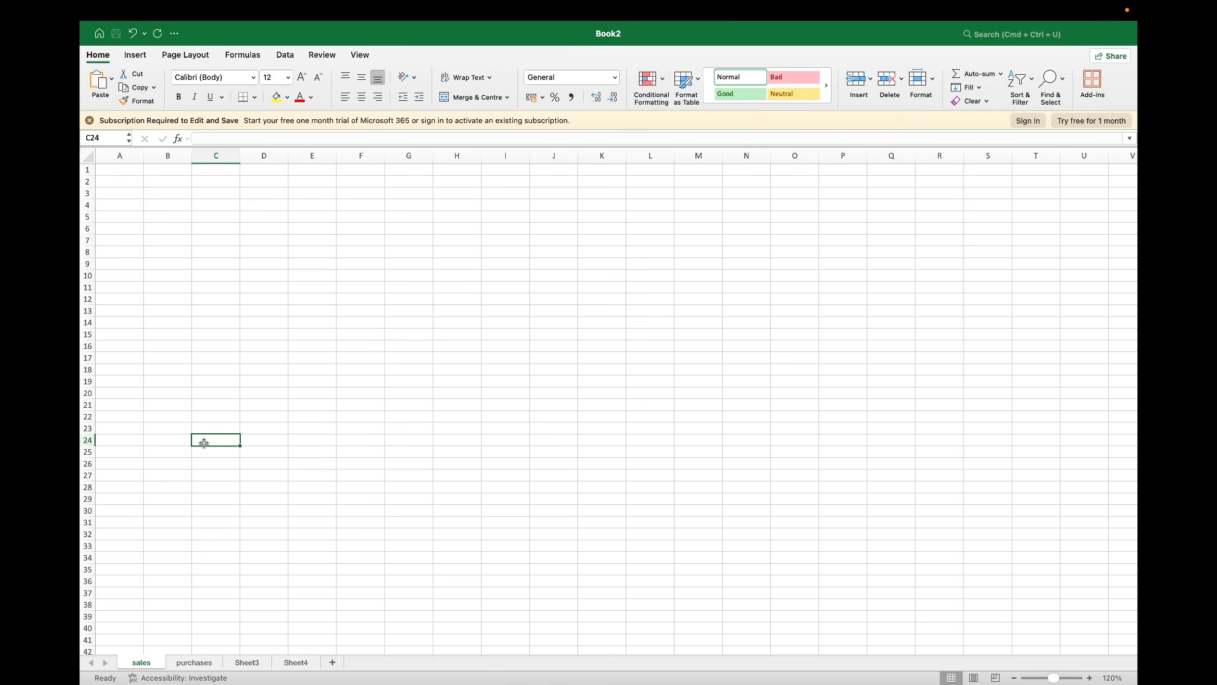
left_click(216, 192)
left_click(484, 288)
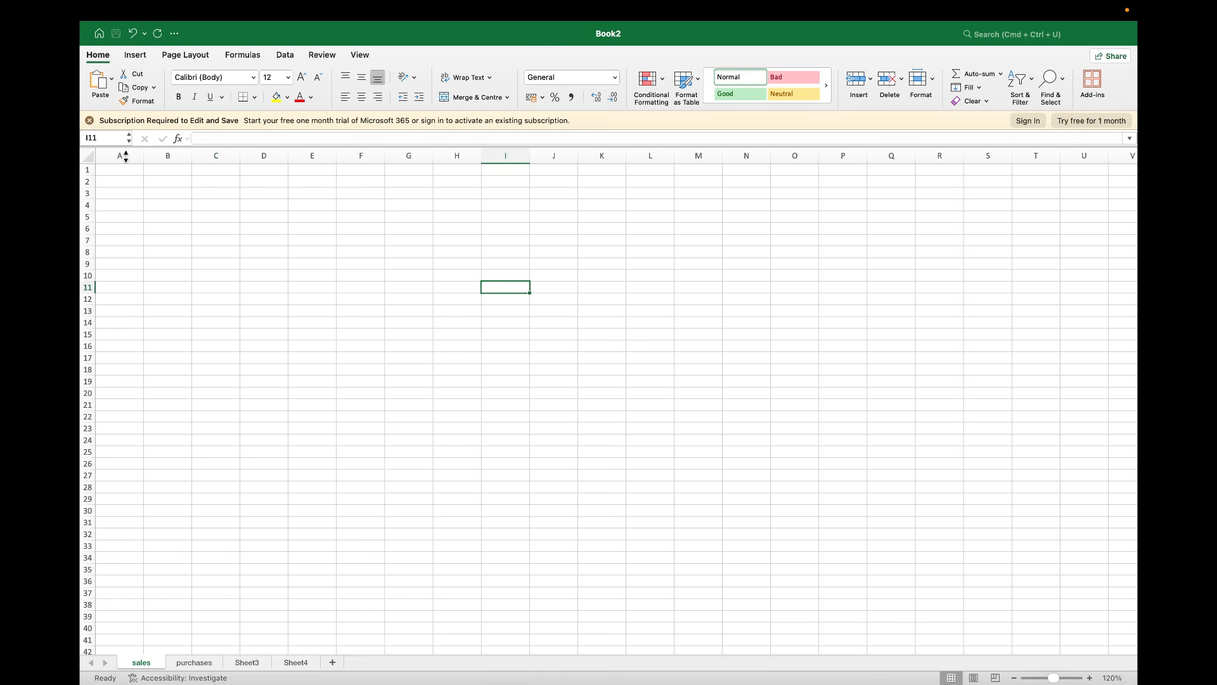
left_click(329, 277)
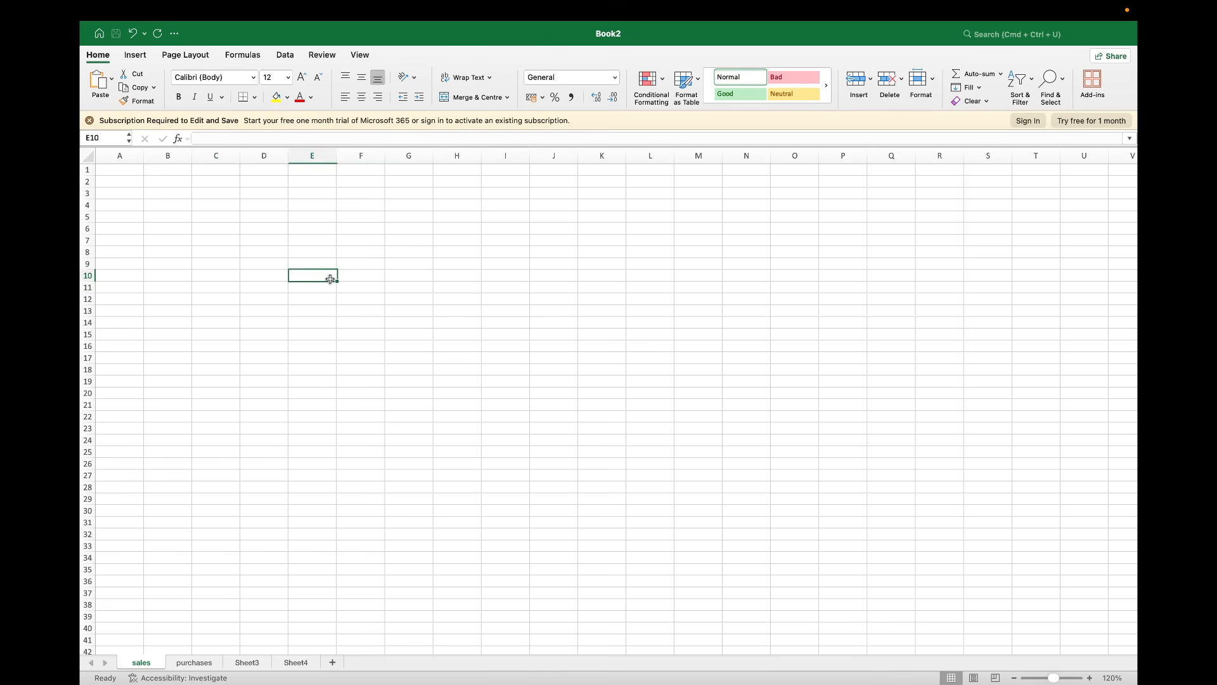
Jump to cell A5 and to cell B20 by entering their cell references
left_click(99, 139)
type("A5")
key("Return")
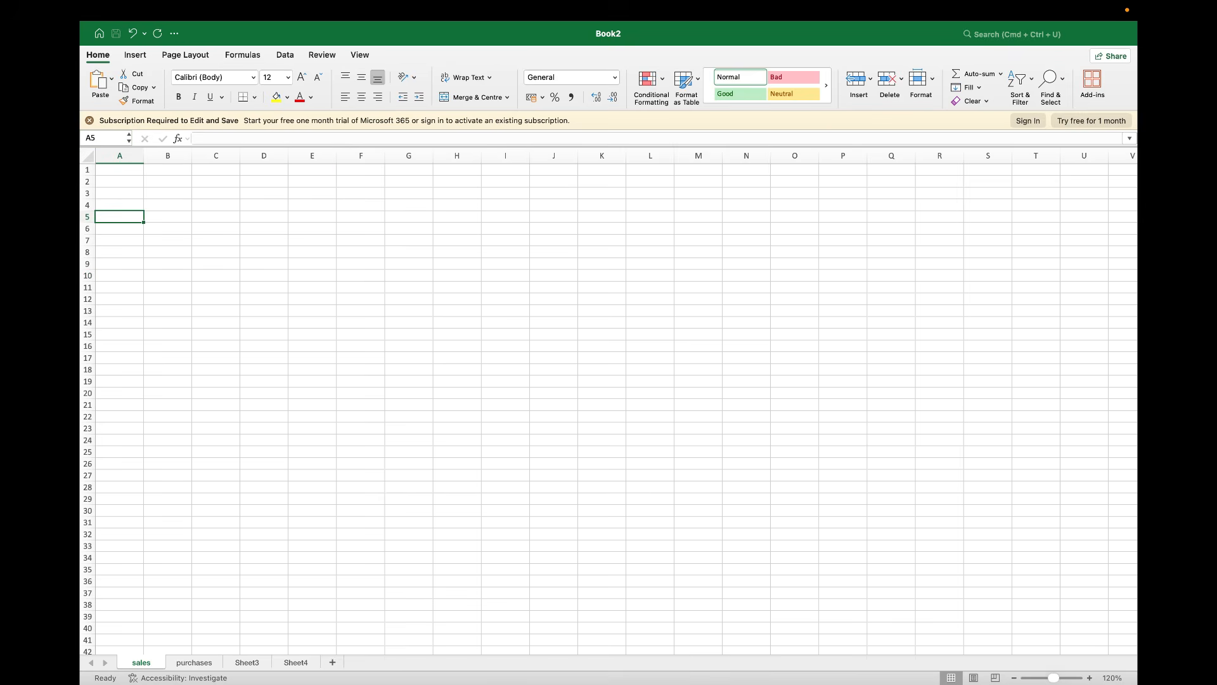
left_click(99, 138)
type("B20")
key("Return")
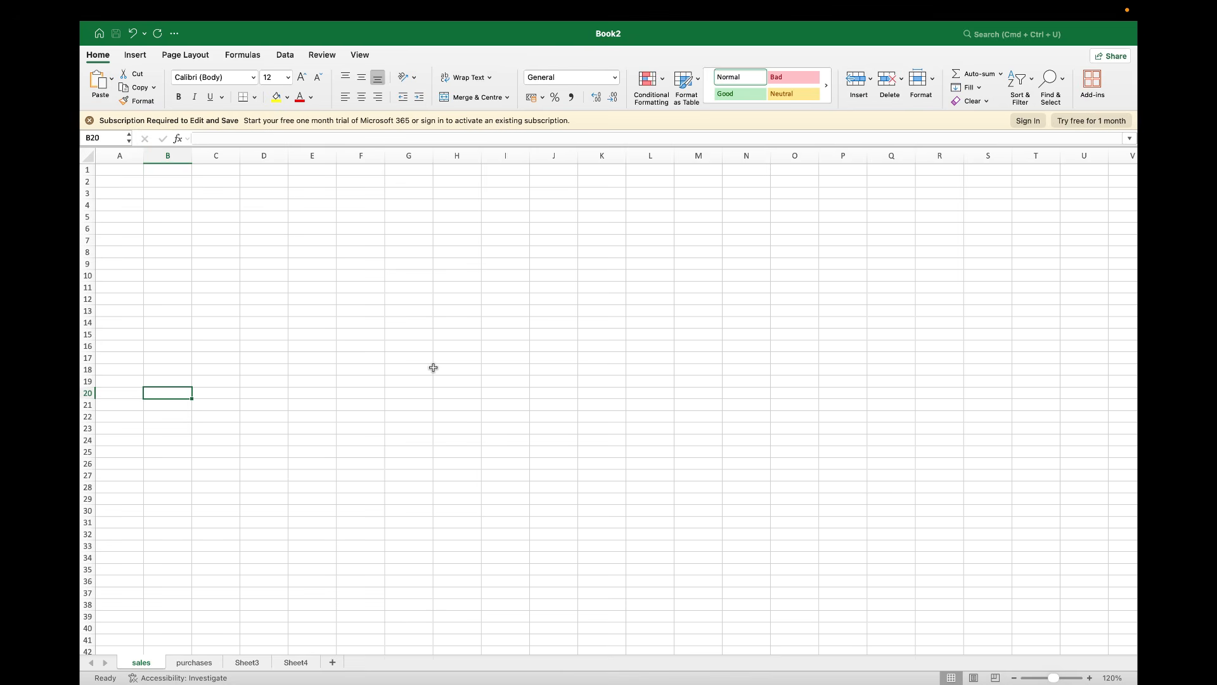
Enter the column headers Name, Dept, salary and age across cells E9 to H9
left_click(395, 303)
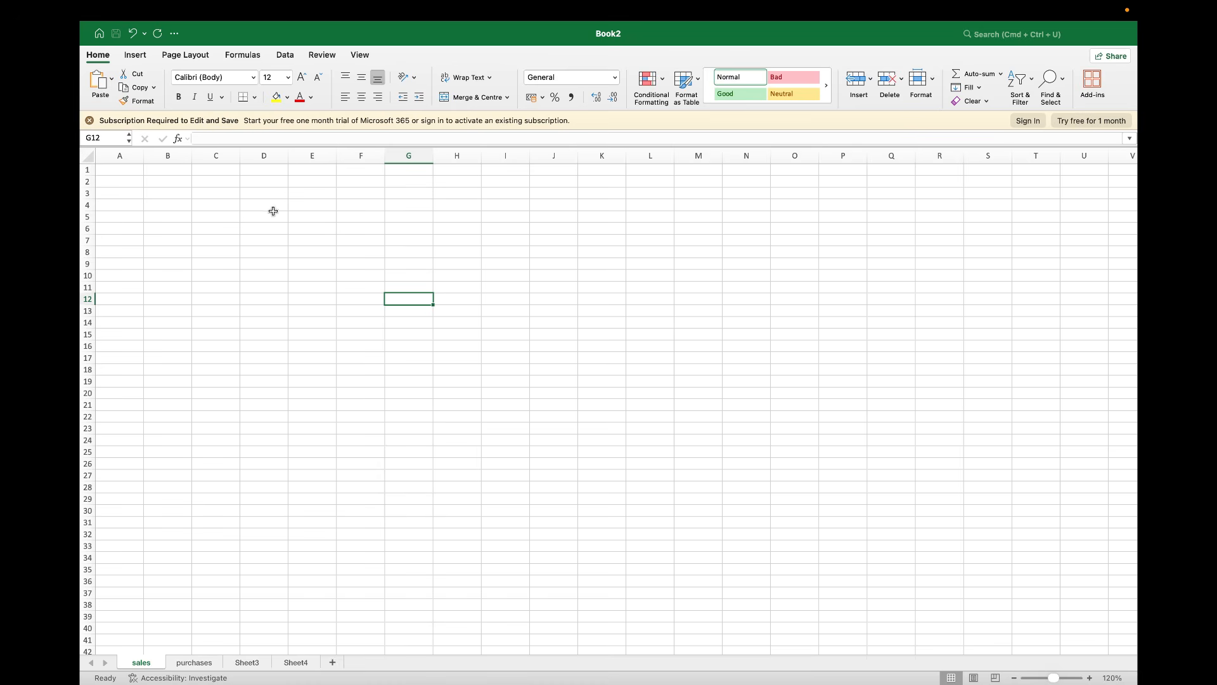
left_click(332, 262)
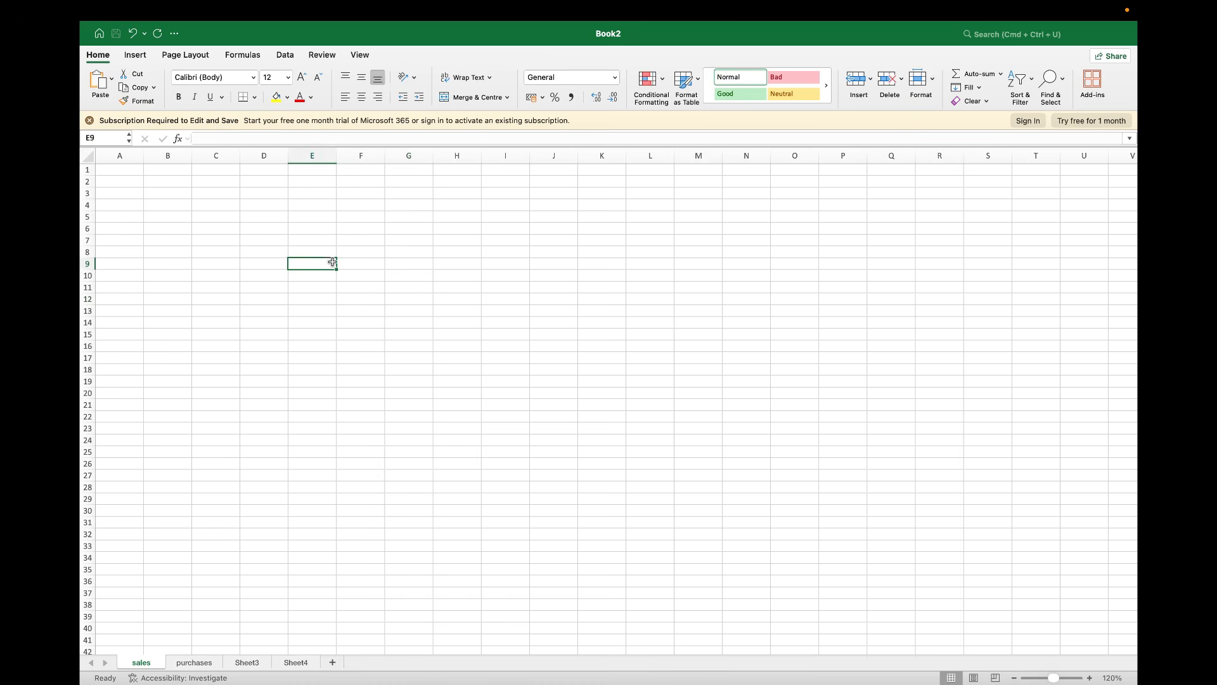
type("Name")
key("Tab")
type("Dept")
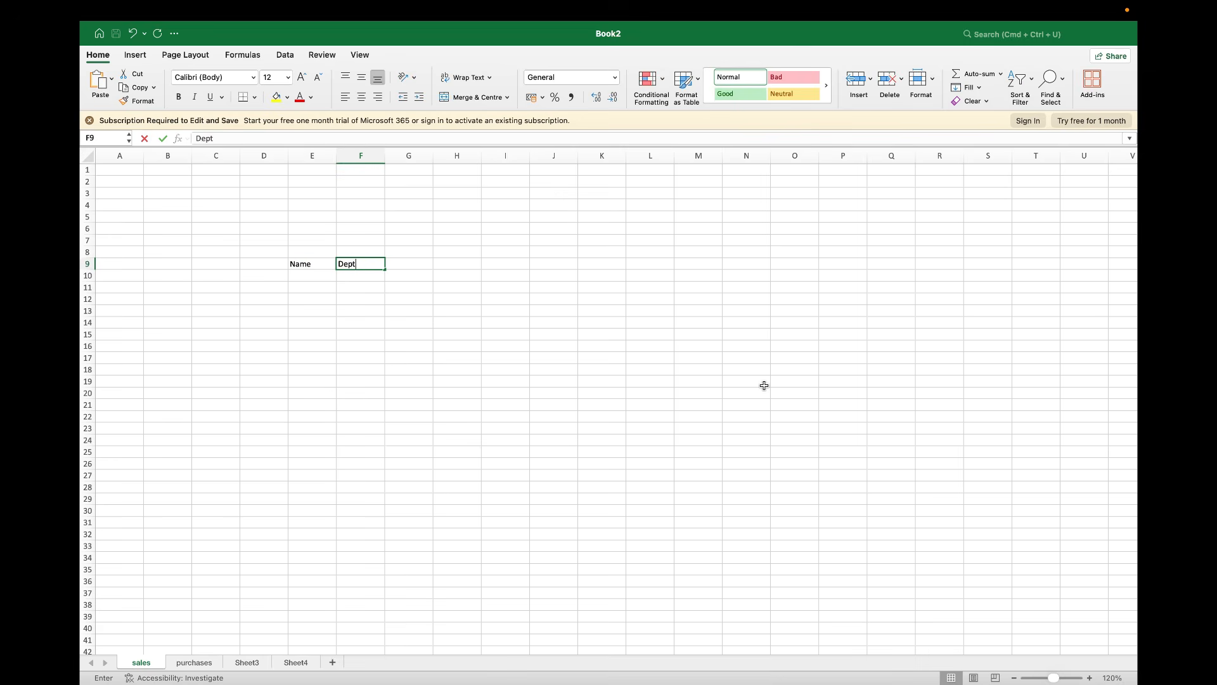
key("Tab")
type("salary")
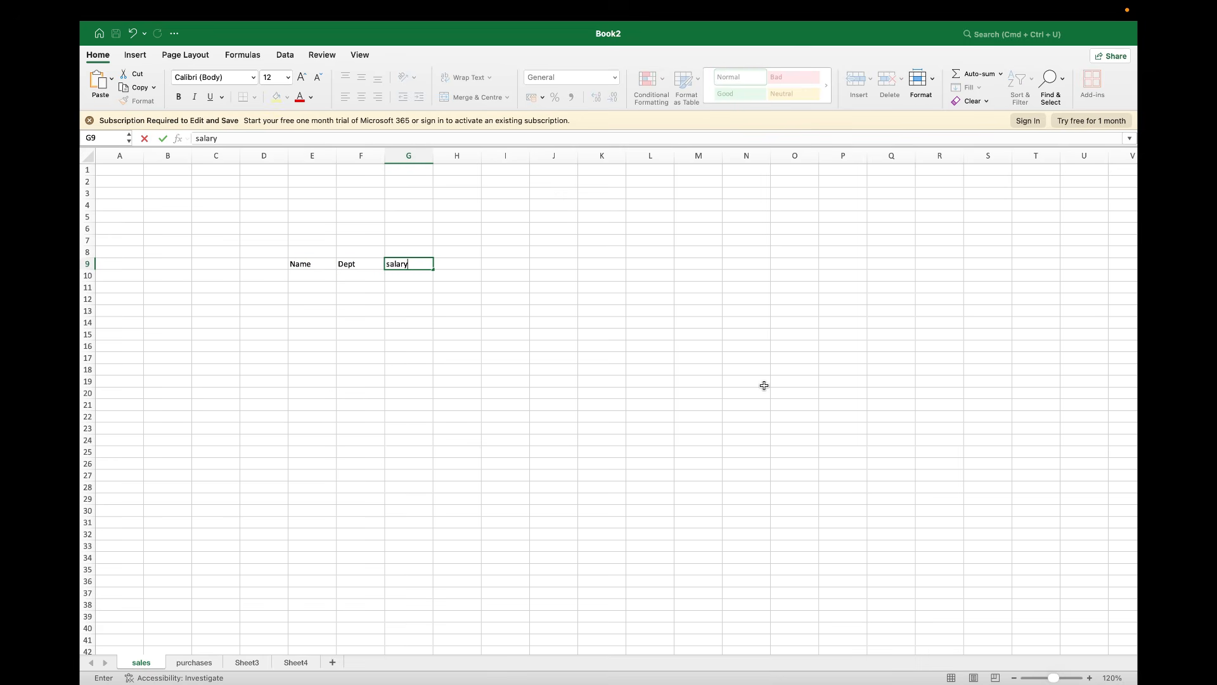
key("Tab")
type("age")
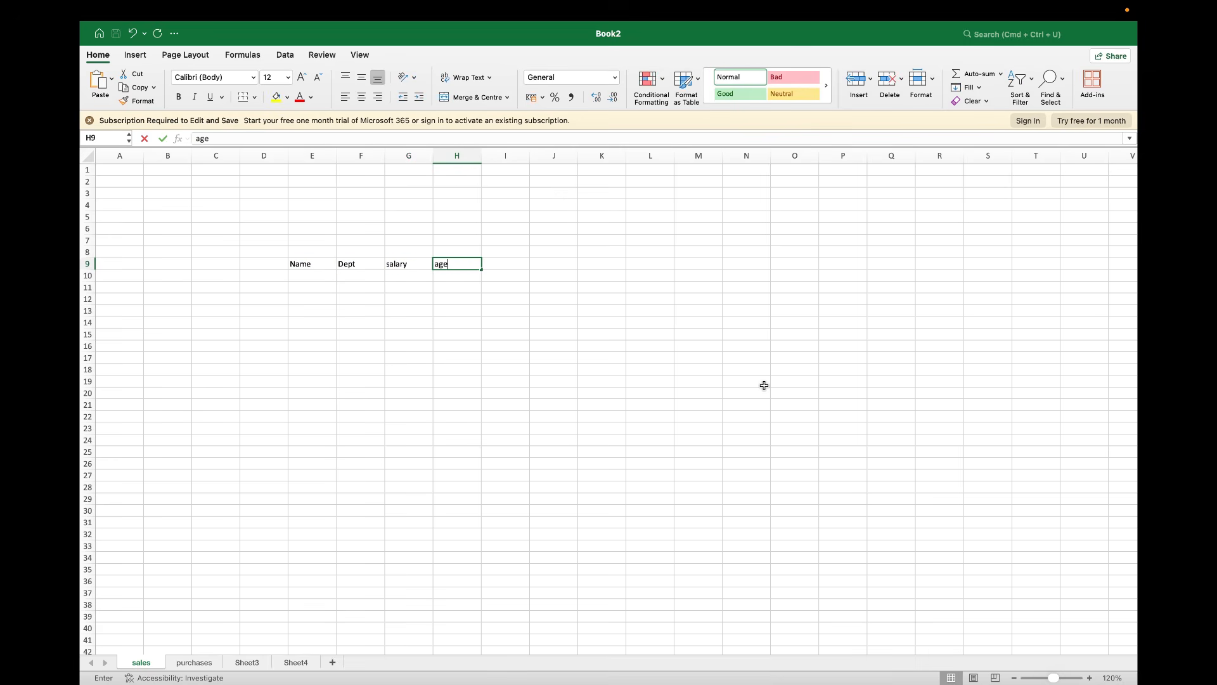
key("Tab")
Move the active cell back and forth along the header row between Name in E9 and age in H9, ending on Name
key("Left")
key("Left")
key("Left")
key("Left")
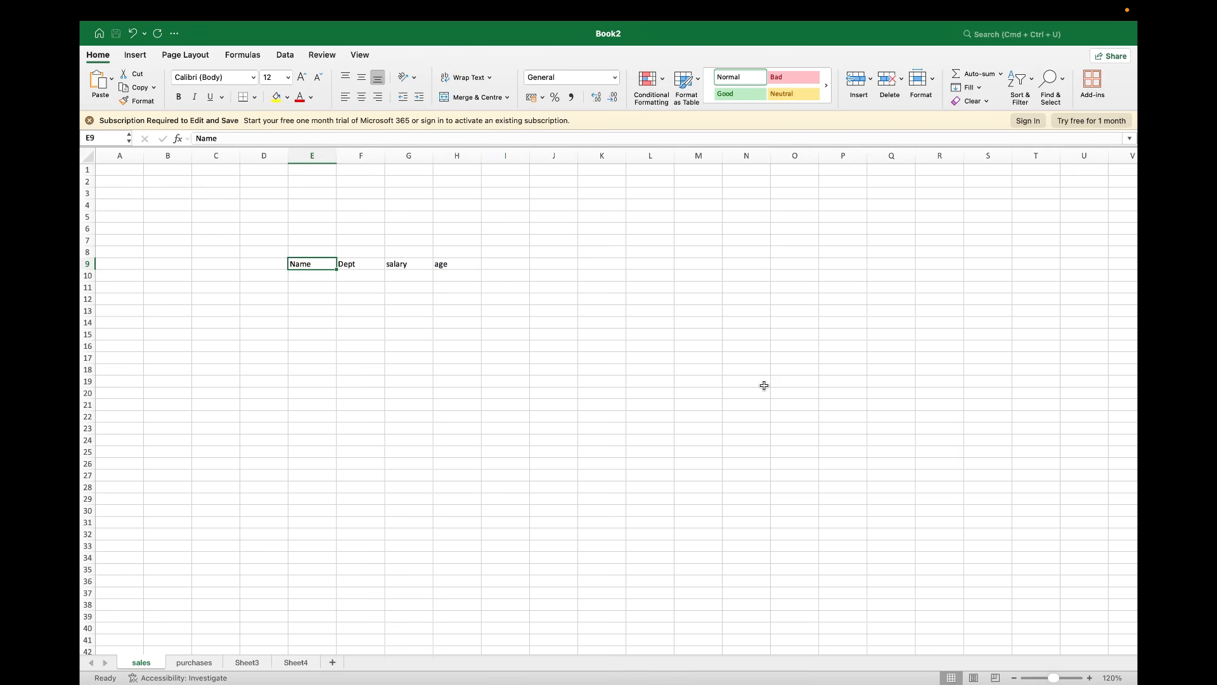
key("Right")
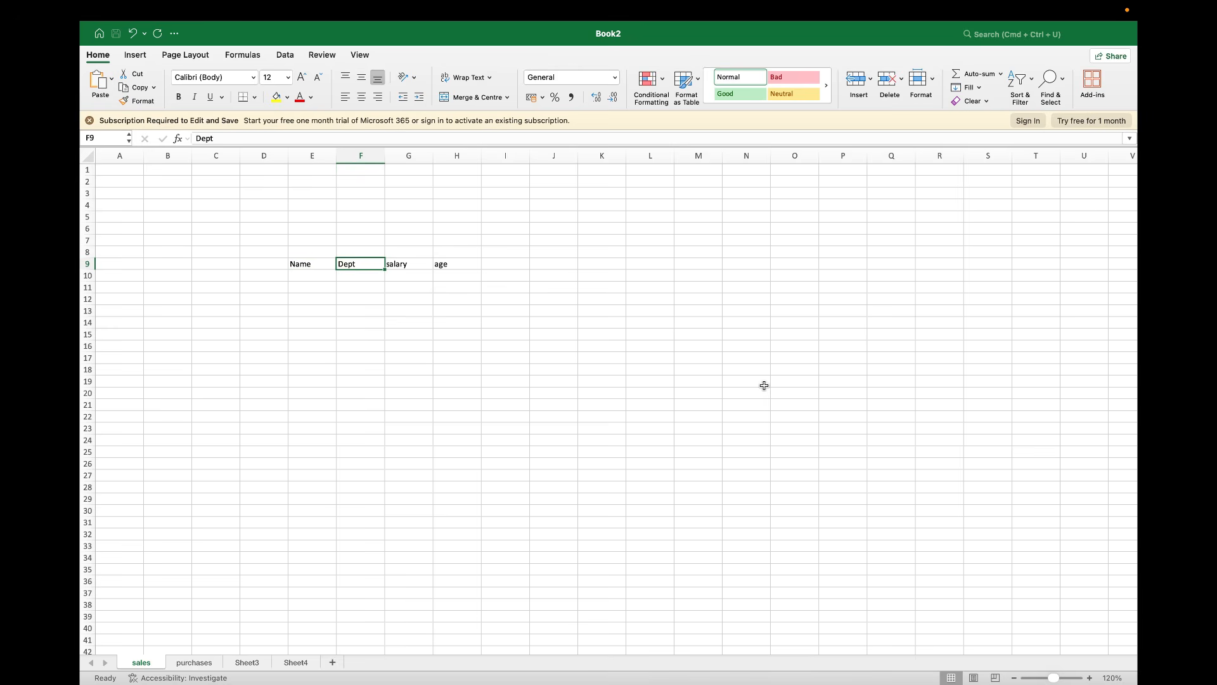
key("Right")
key("Right")
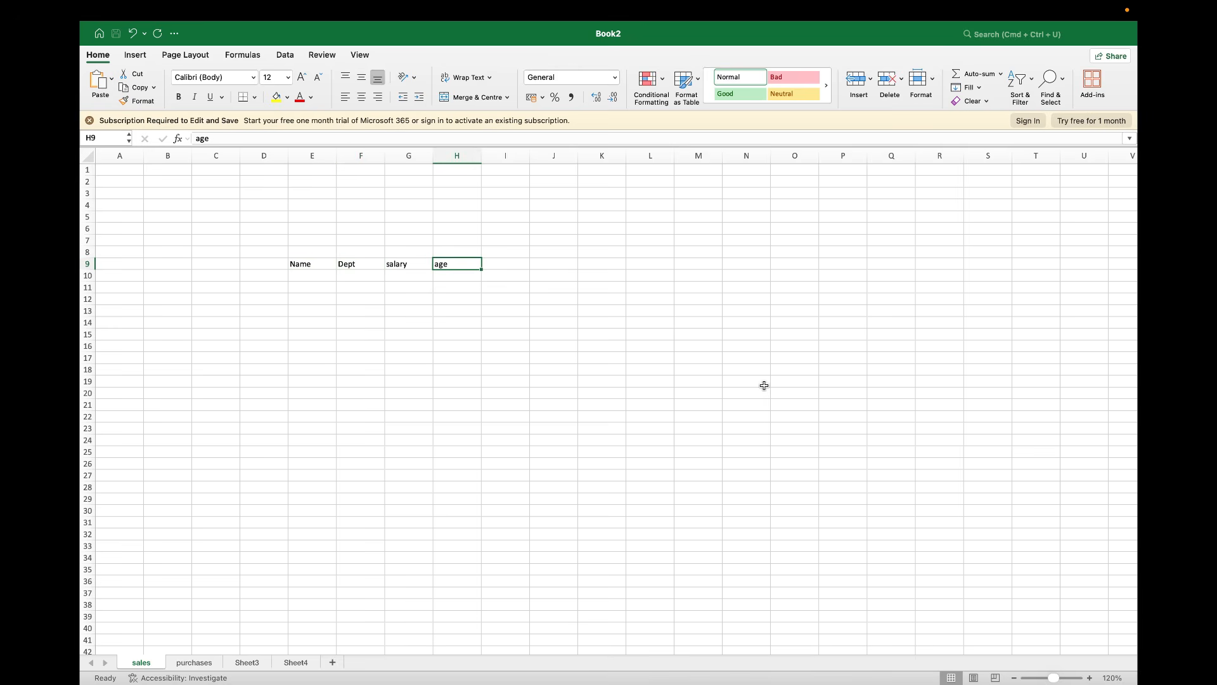
key("Left")
key("Left")
key("Left")
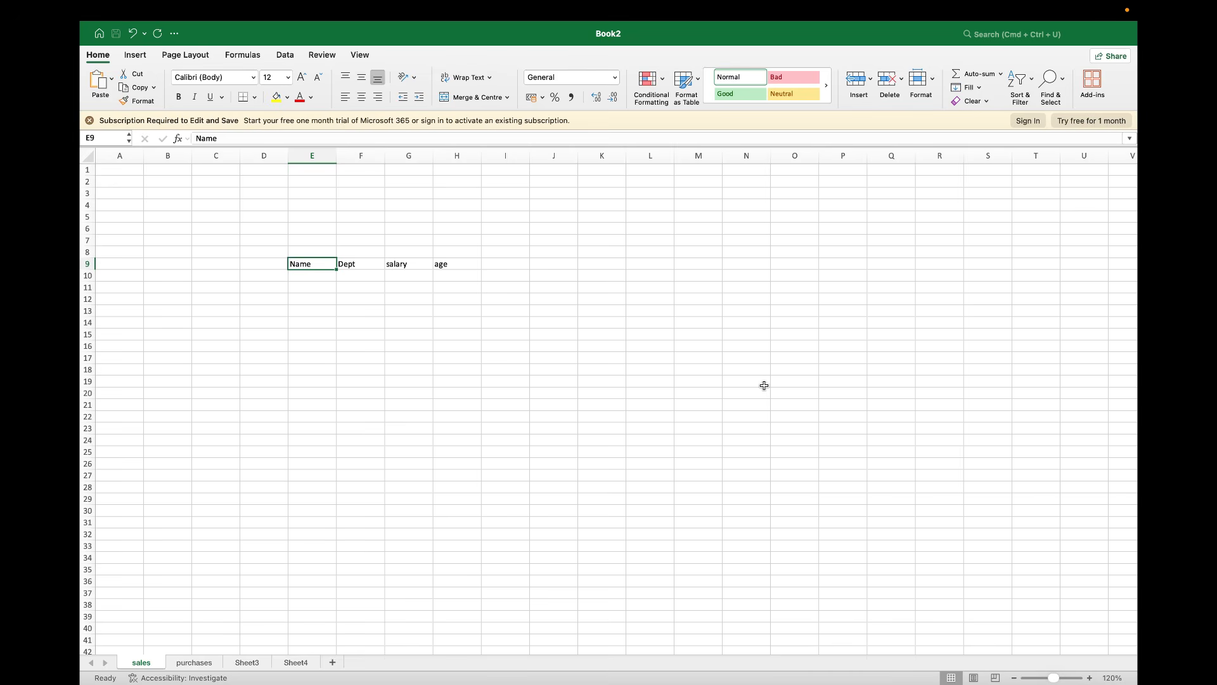
key("Right")
key("Right")
key("Right")
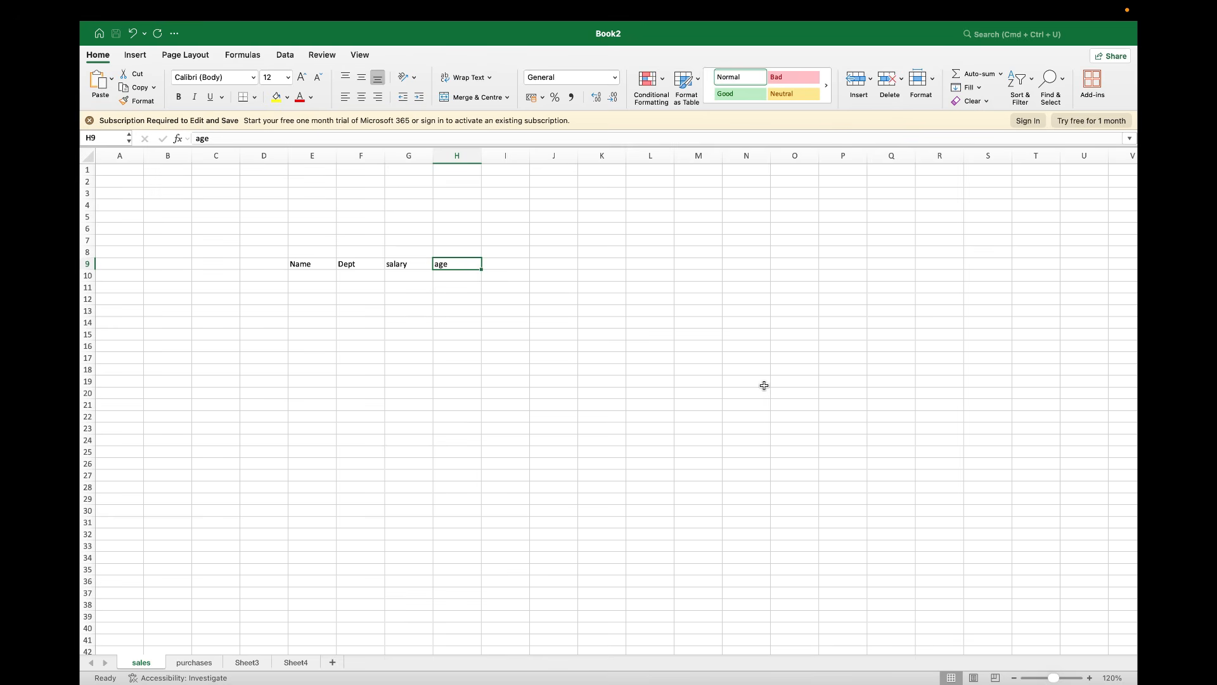
key("Left")
key("Left")
key("Left")
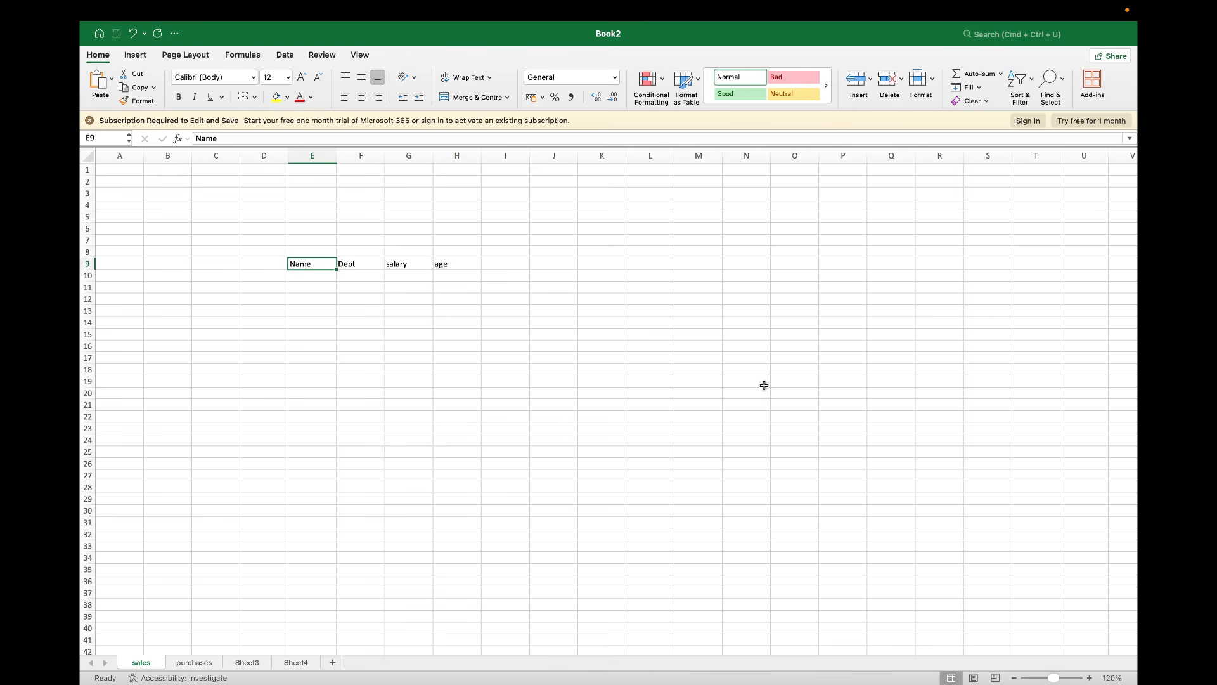
Extend the selection from E9 over the range E9:H15, and collapse it back to the Name cell
key("shift+Right")
key("shift+Right")
key("shift+Right")
key("shift+Down")
key("shift+Down")
key("shift+Down")
key("shift+Down")
key("shift+Down")
key("shift+Down")
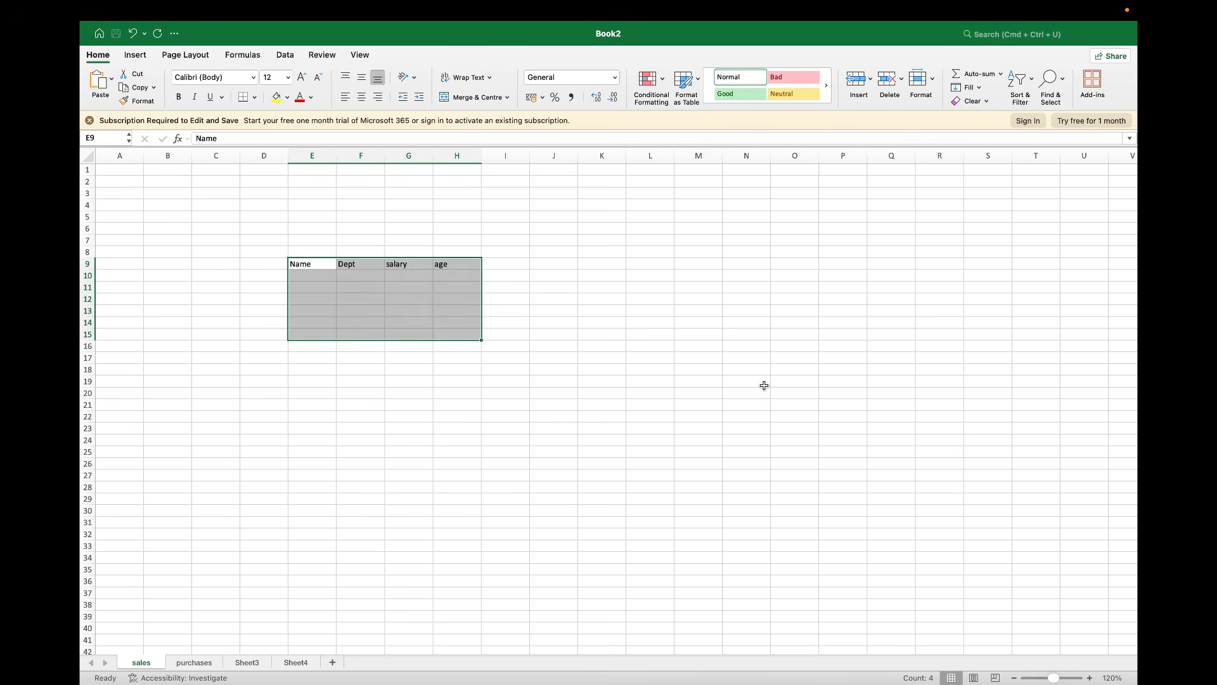
key("Up")
key("Down")
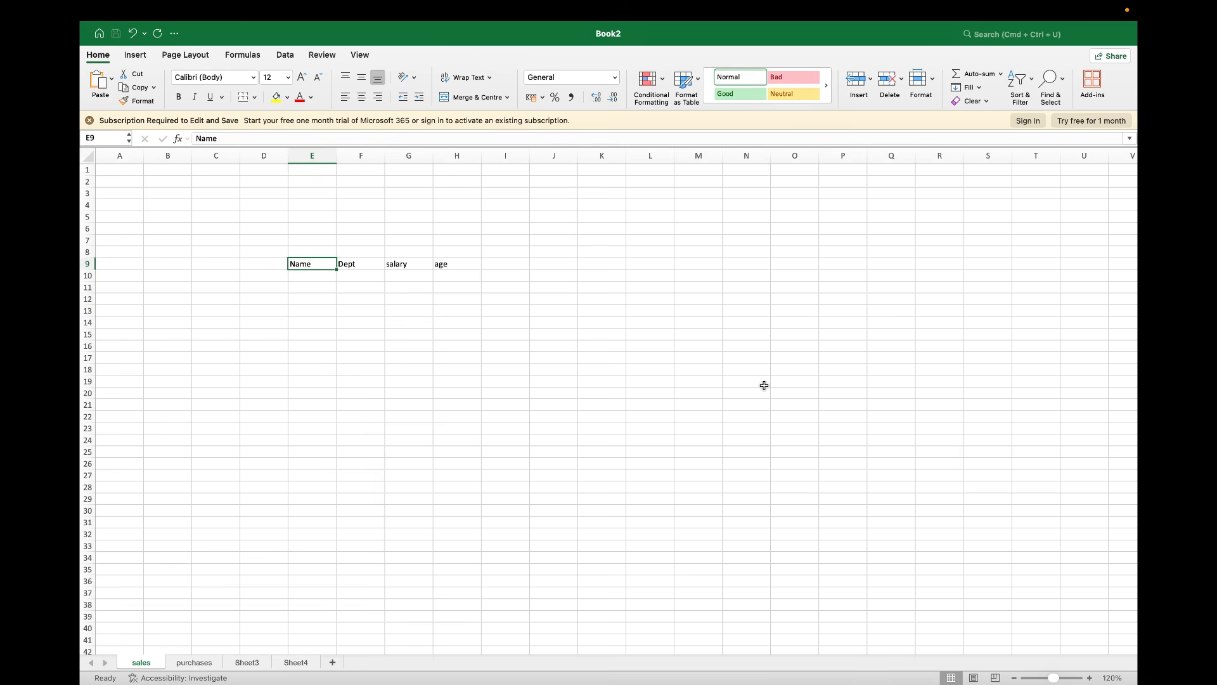
Select the range E9:H14 starting from the Name header, and deselect it by moving to cell I22
key("shift+Right")
key("shift+Right")
key("shift+Right")
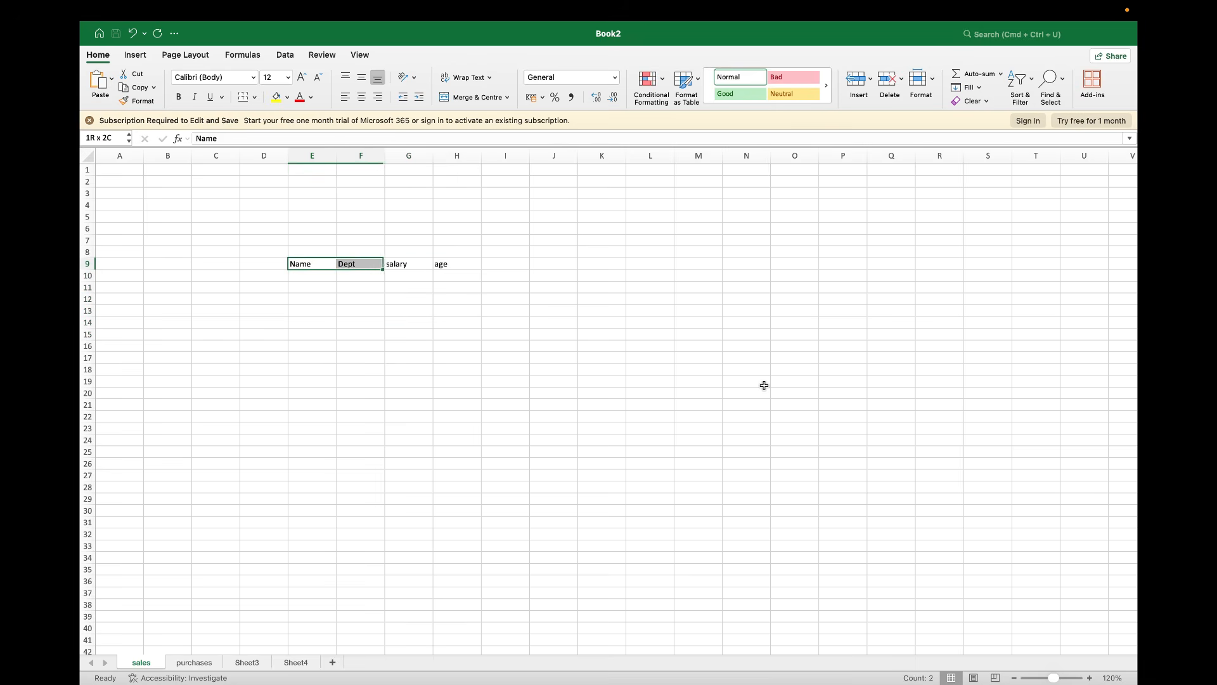
key("shift+Down")
key("shift+Down")
key("shift+Down")
key("shift+Down")
key("shift+Down")
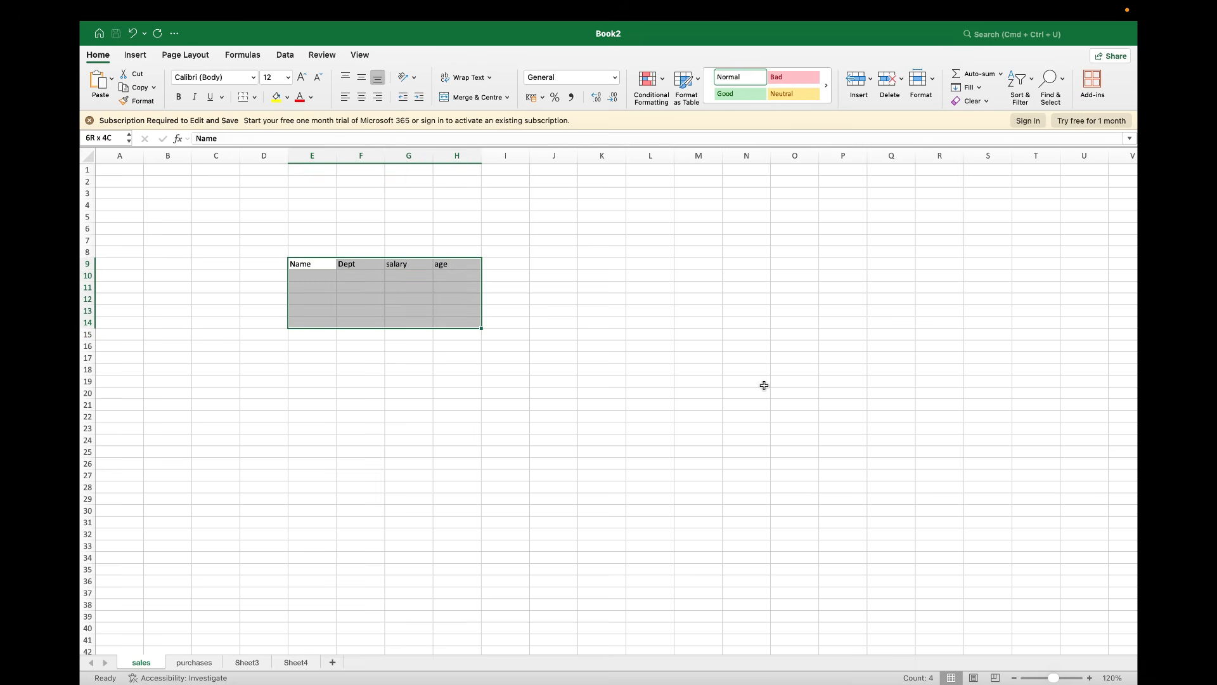
left_click(484, 419)
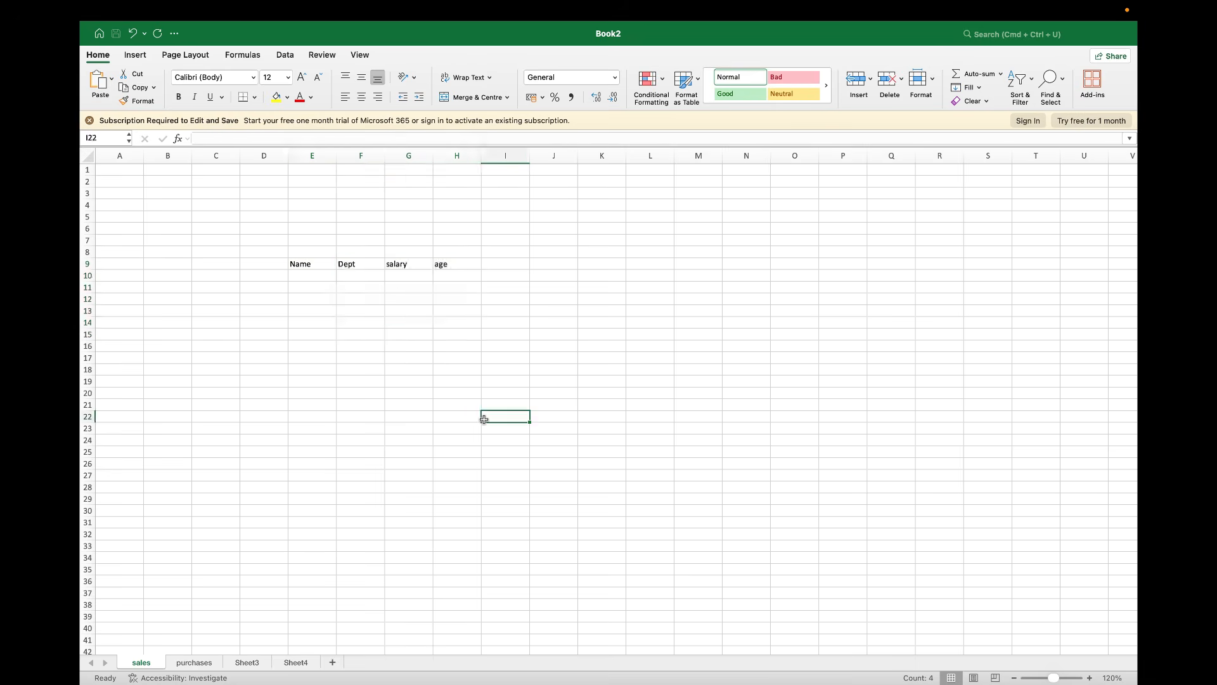
Select the ranges E9:I21, K6:N18 and B13:E27 one after another, and deselect by moving to cell H18
left_click(320, 261)
left_click_drag(316, 261, 499, 409)
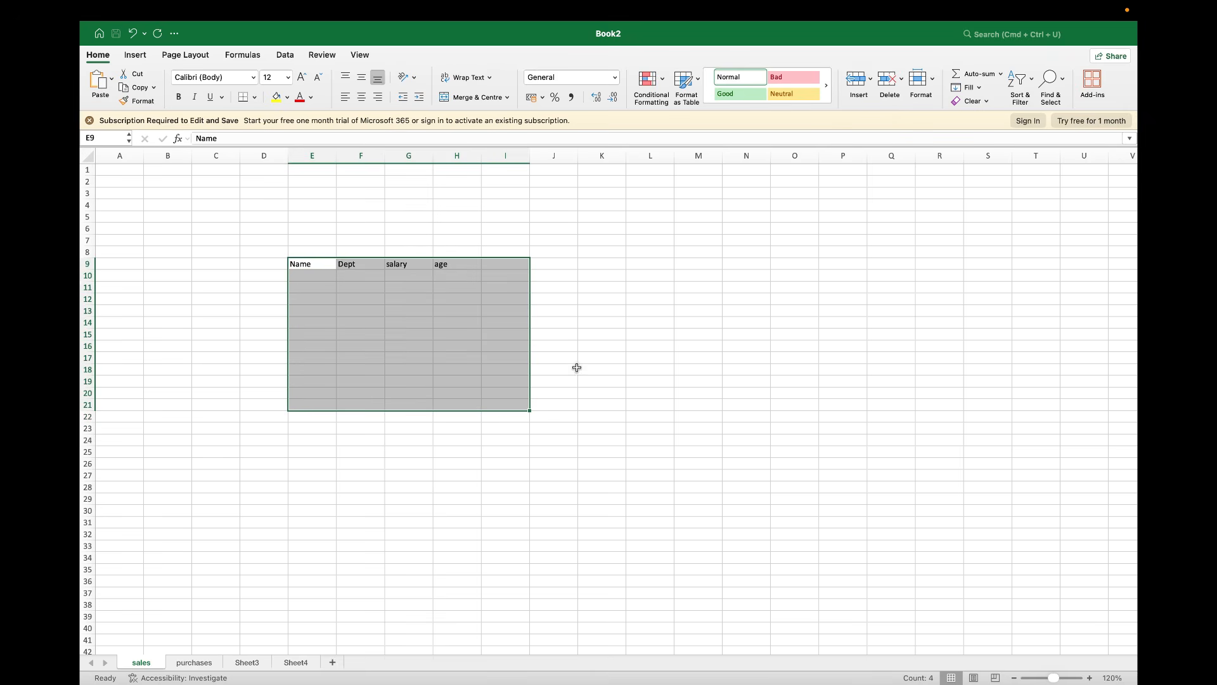
left_click_drag(598, 231, 746, 358)
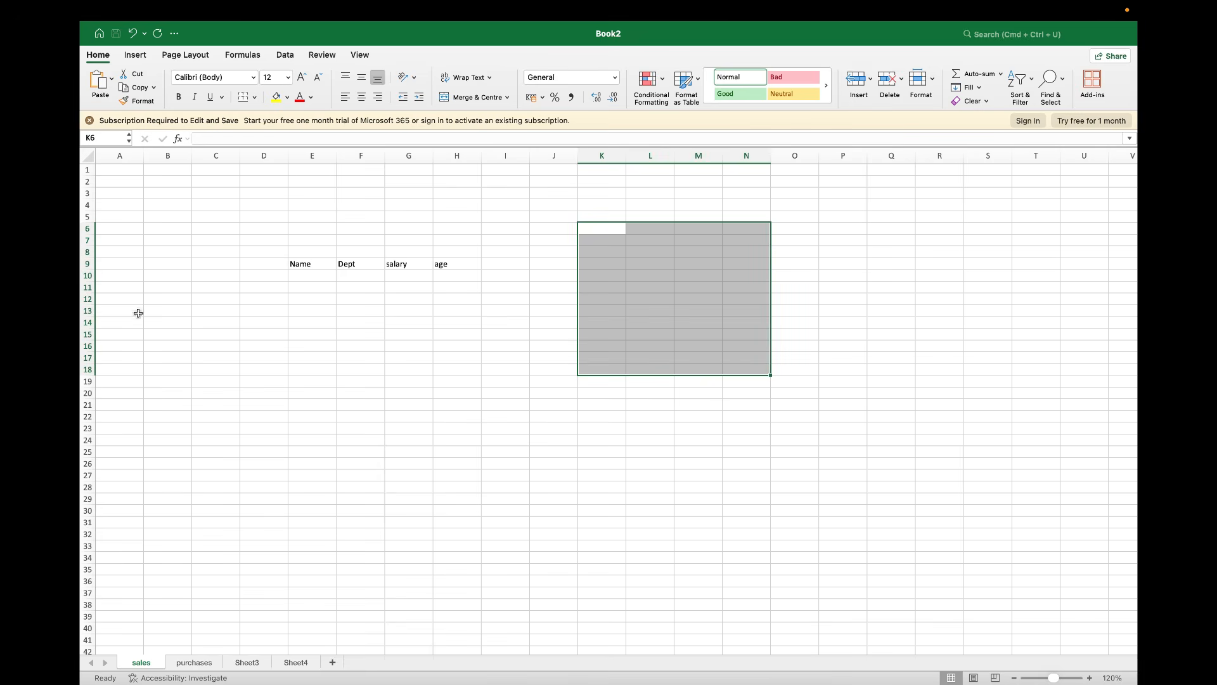
left_click_drag(150, 307, 296, 479)
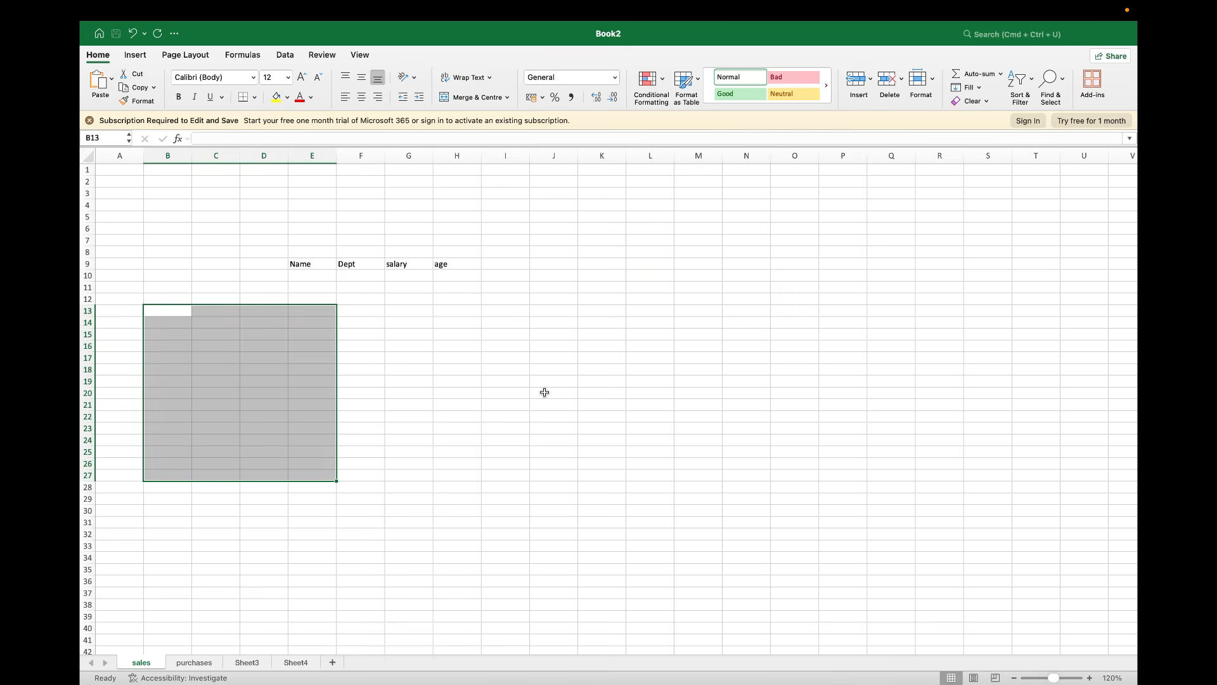
left_click(456, 369)
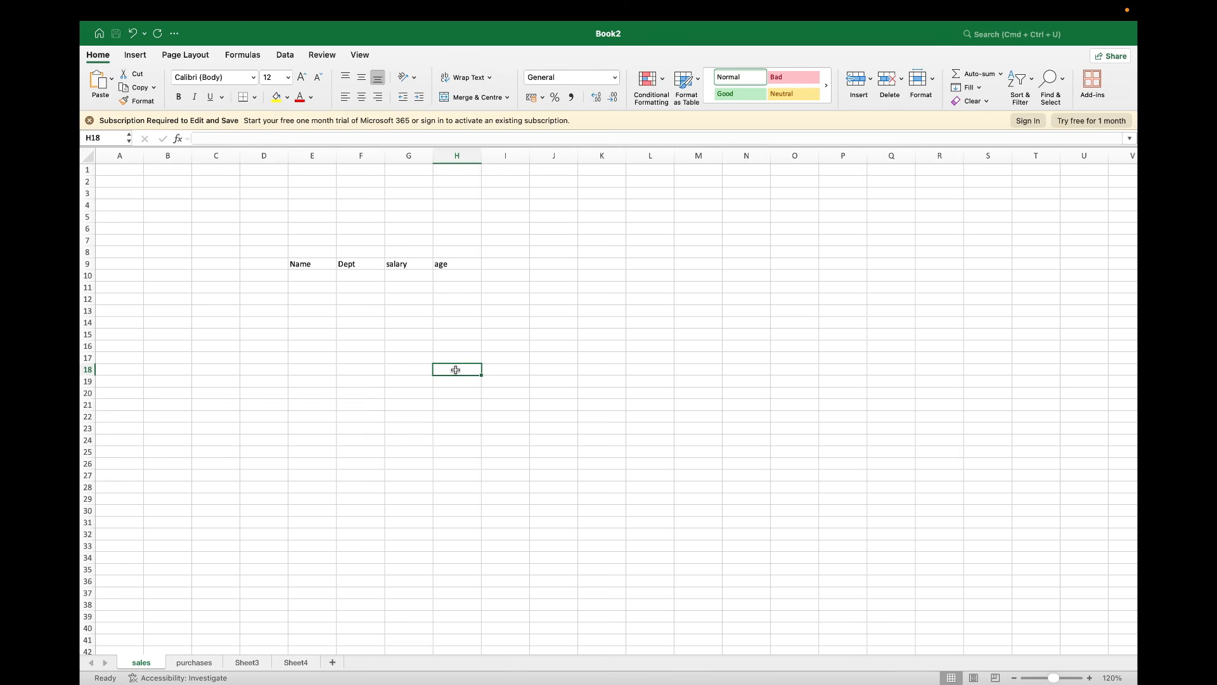
Select the Name cell E9, select the range I9:O31, and deselect it by moving to cell H25
left_click(326, 267)
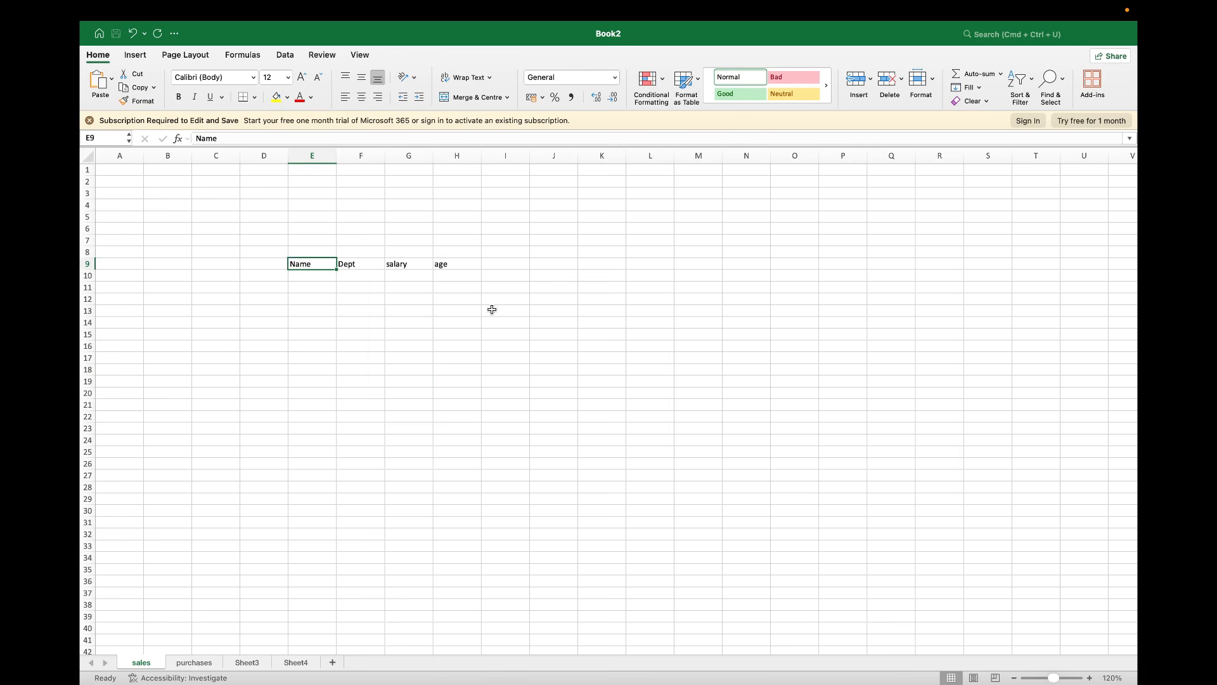
left_click_drag(484, 264, 793, 518)
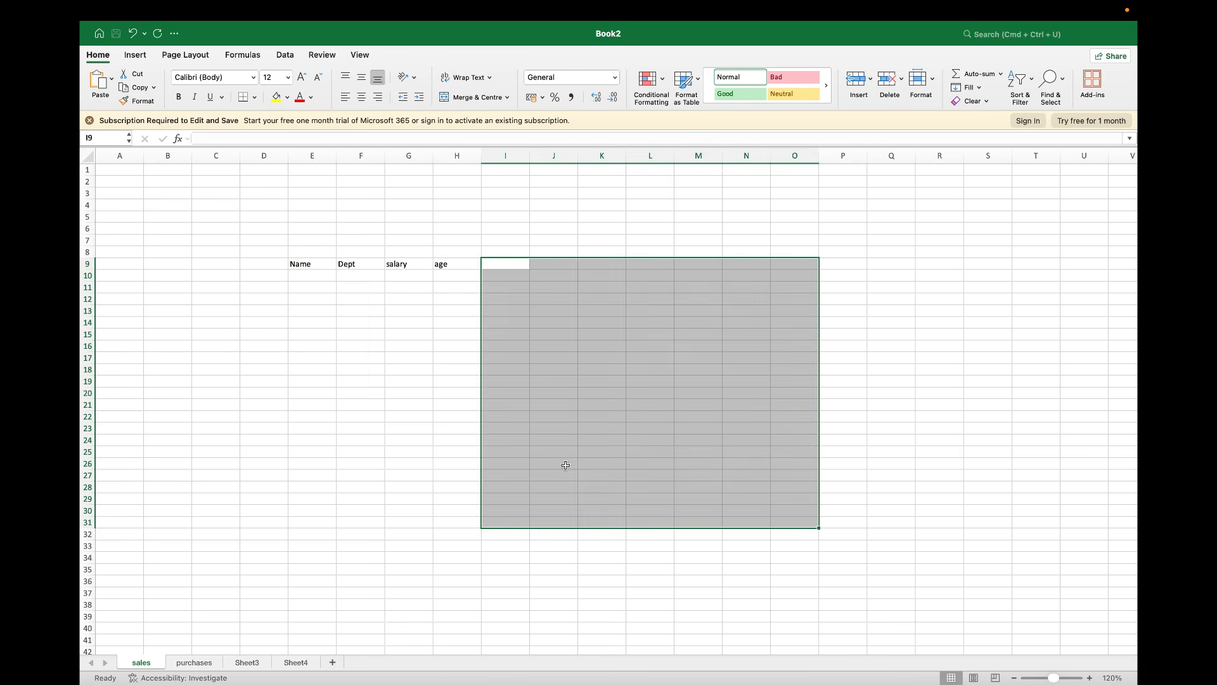
left_click(469, 451)
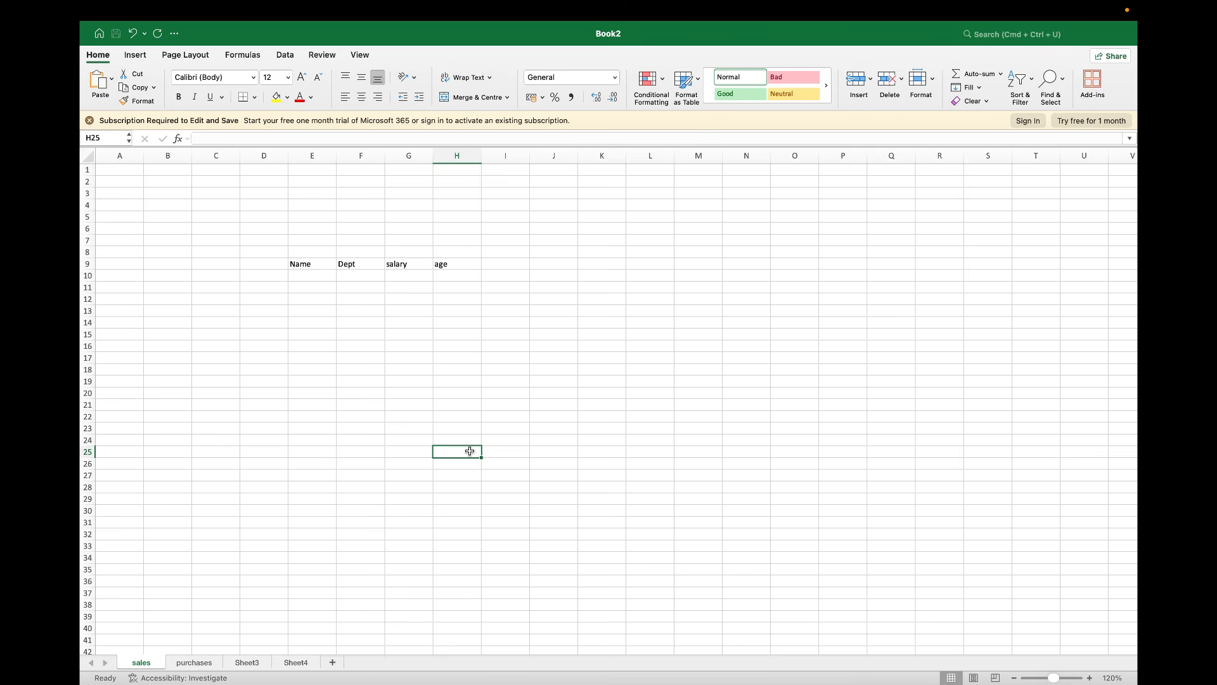
Activate the formula bar for the empty cell H25, and for the Name header in E9
left_click(256, 138)
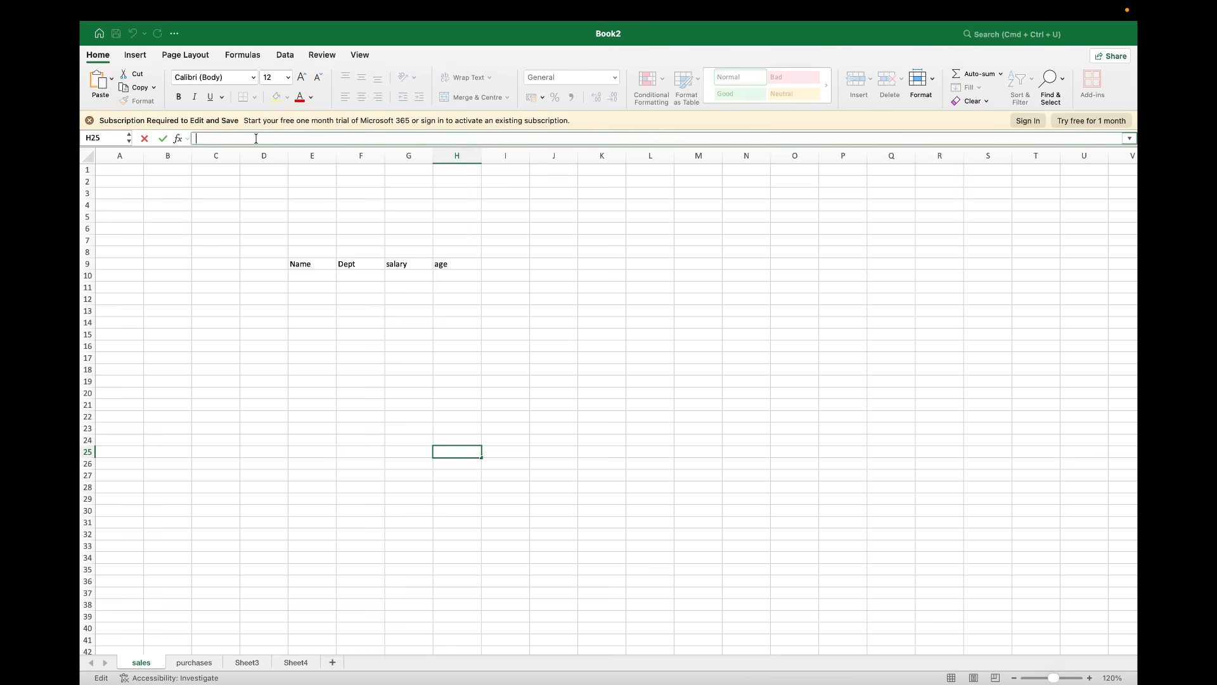
left_click(311, 262)
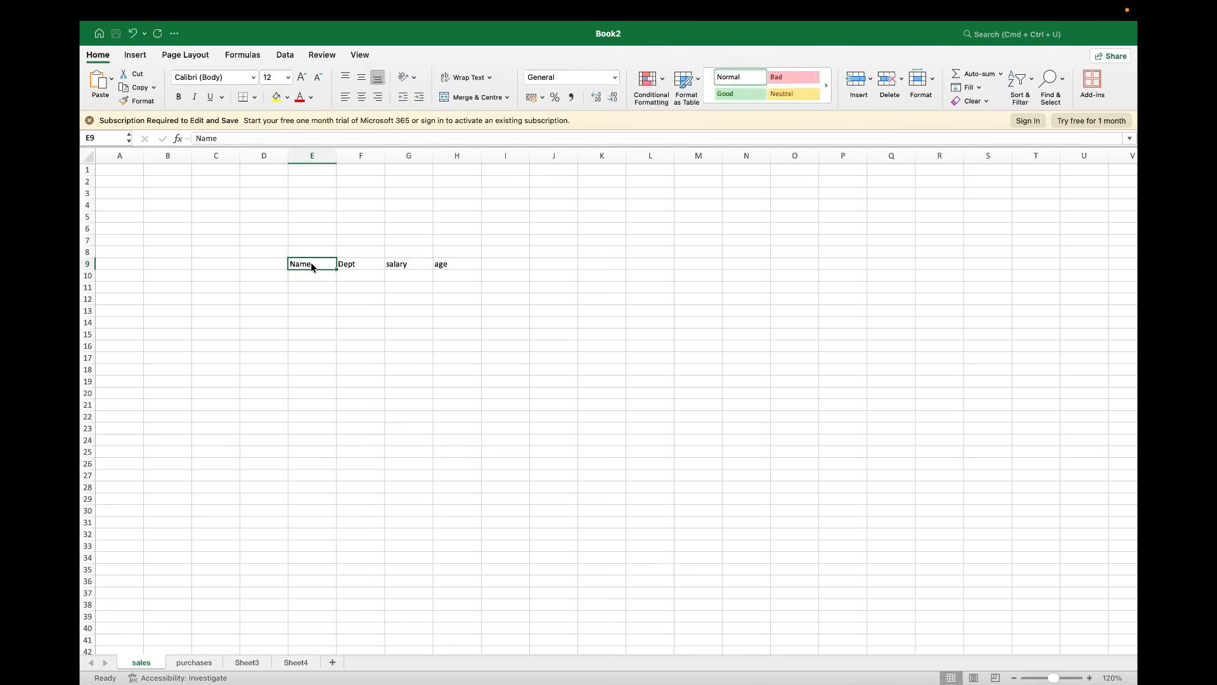
left_click(248, 138)
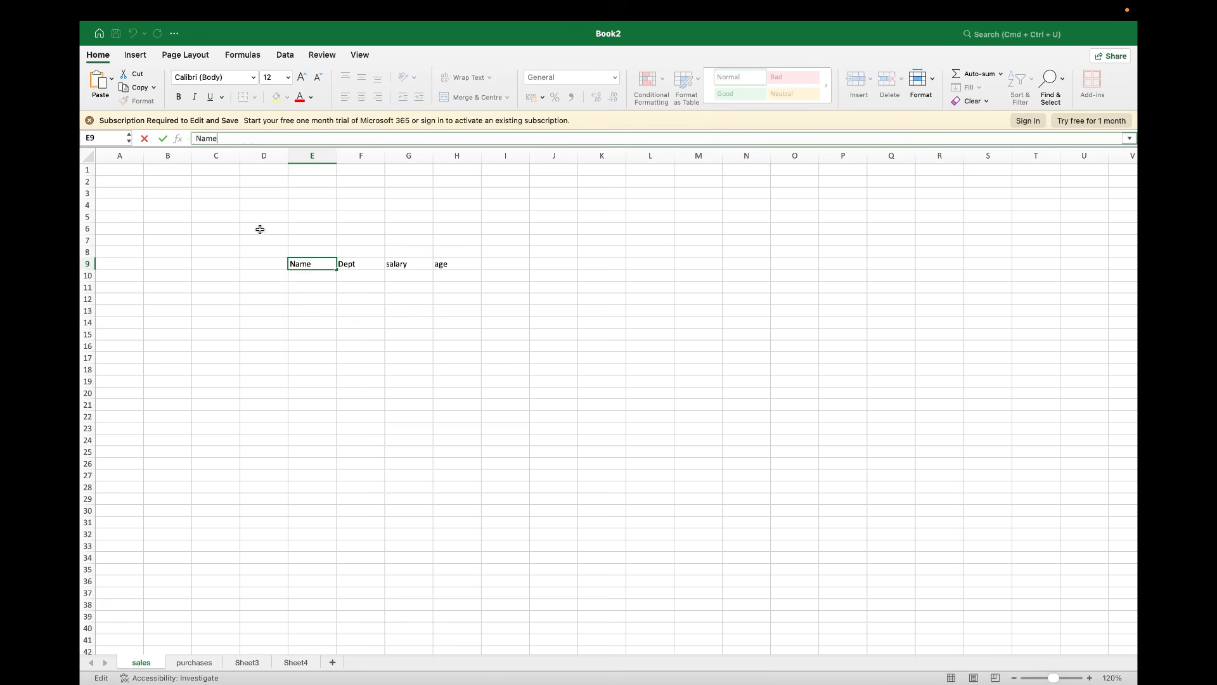
Enter the text "once upon a time there lived a king" in cell E13, and move to cell G22
left_click(310, 309)
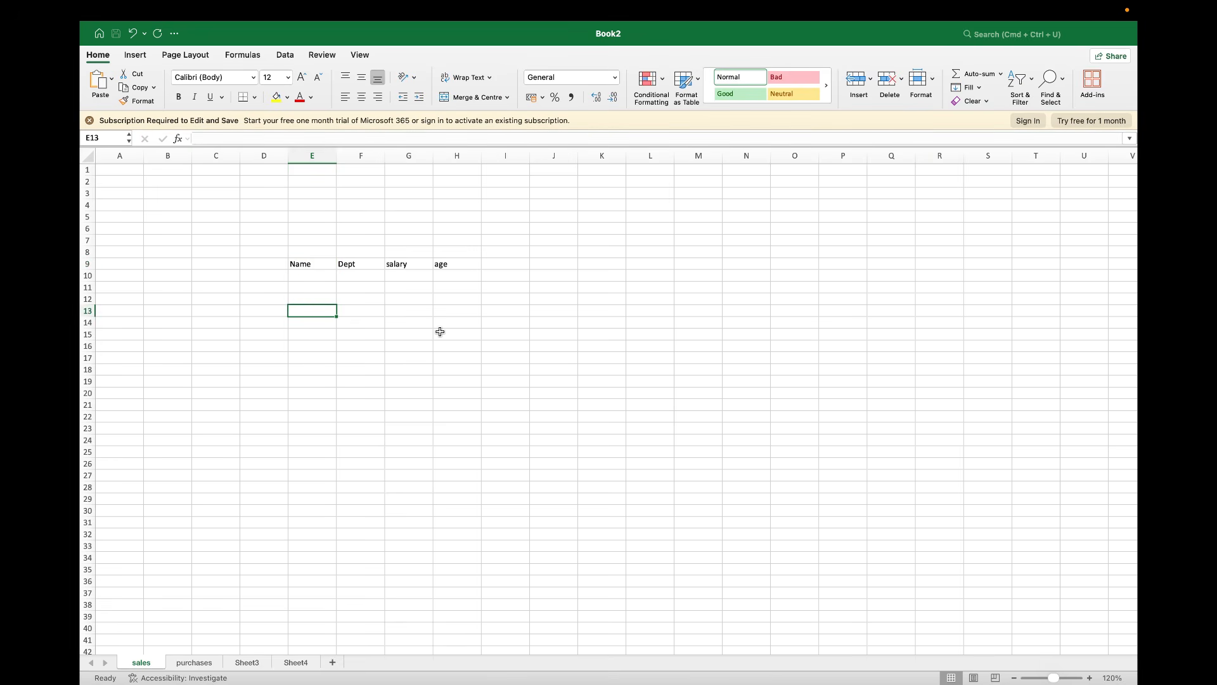
type("once up")
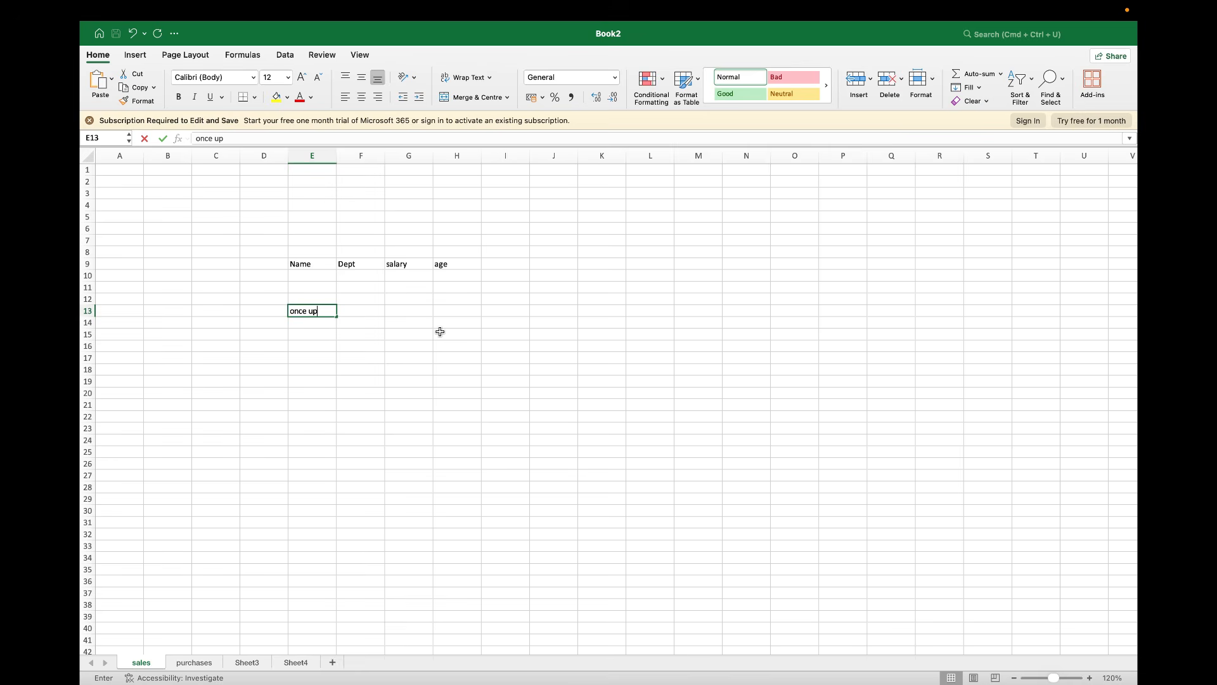
type("on a time there lived a king")
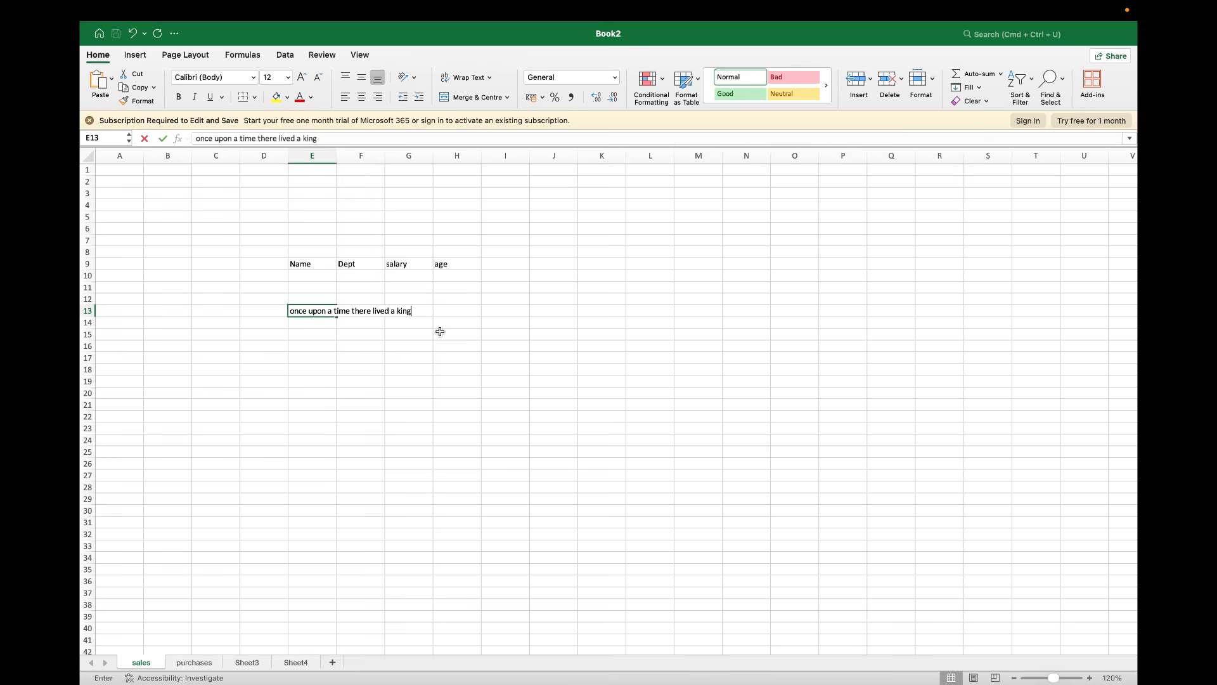
key("Return")
key("Up")
left_click(408, 417)
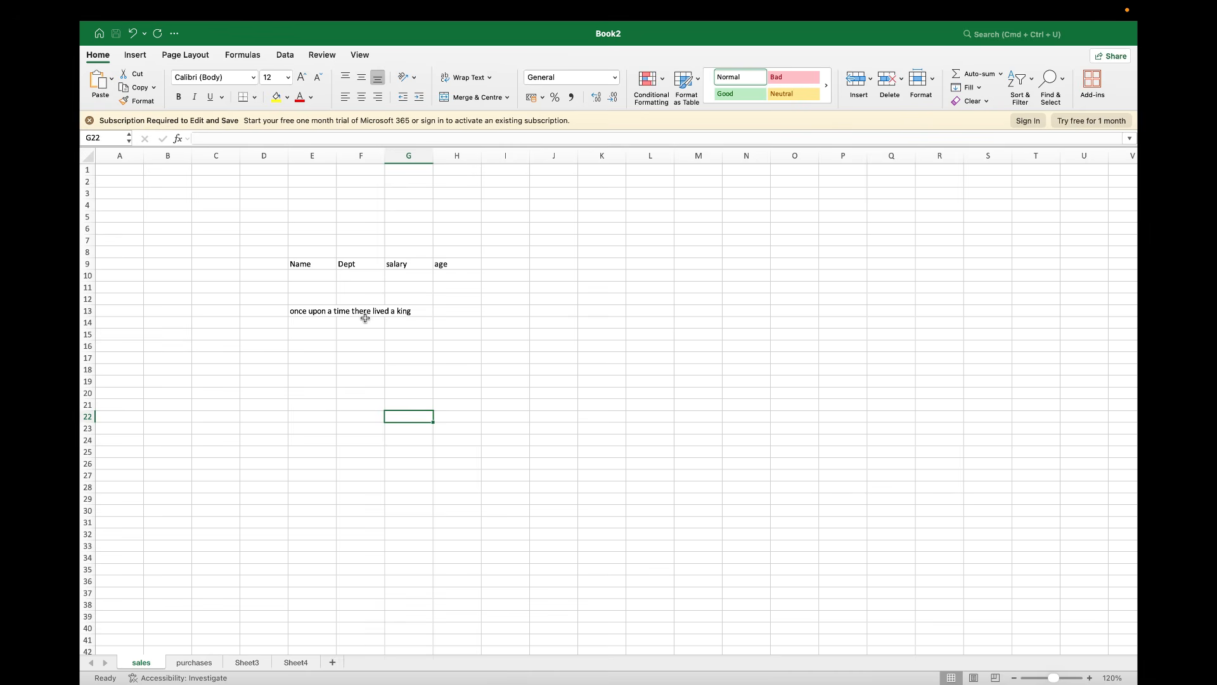
Enter "xyz" in cell F13, beside the long sentence
left_click(365, 317)
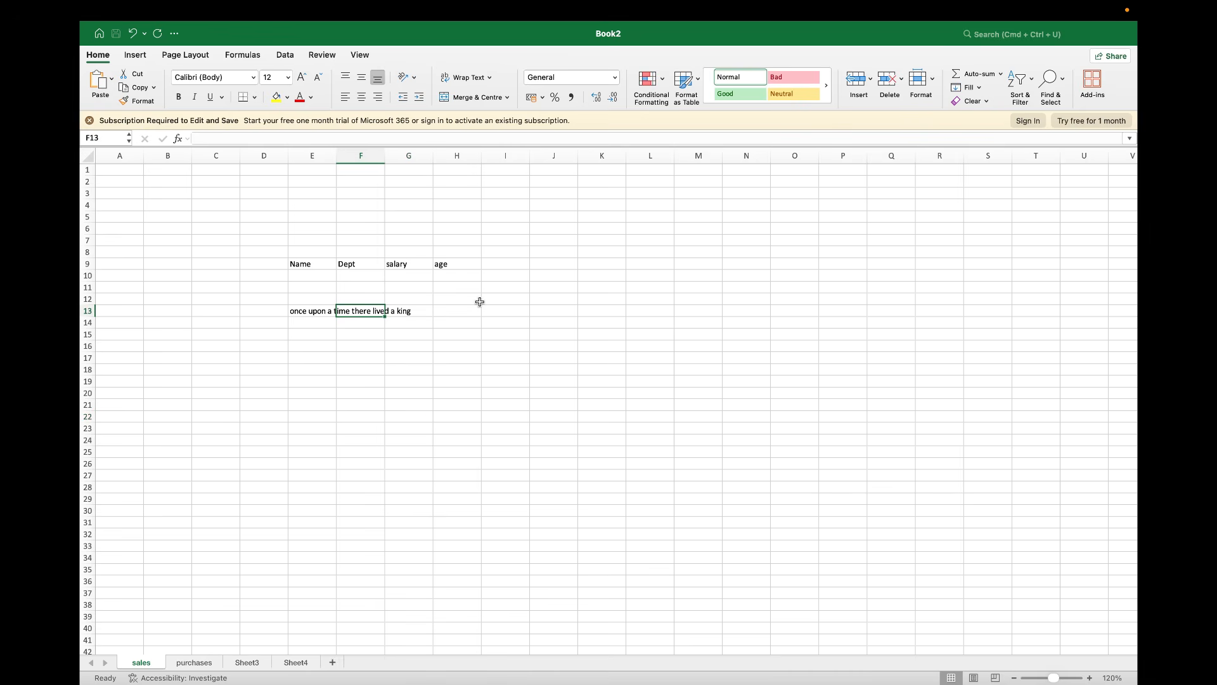
type("xyz")
key("Return")
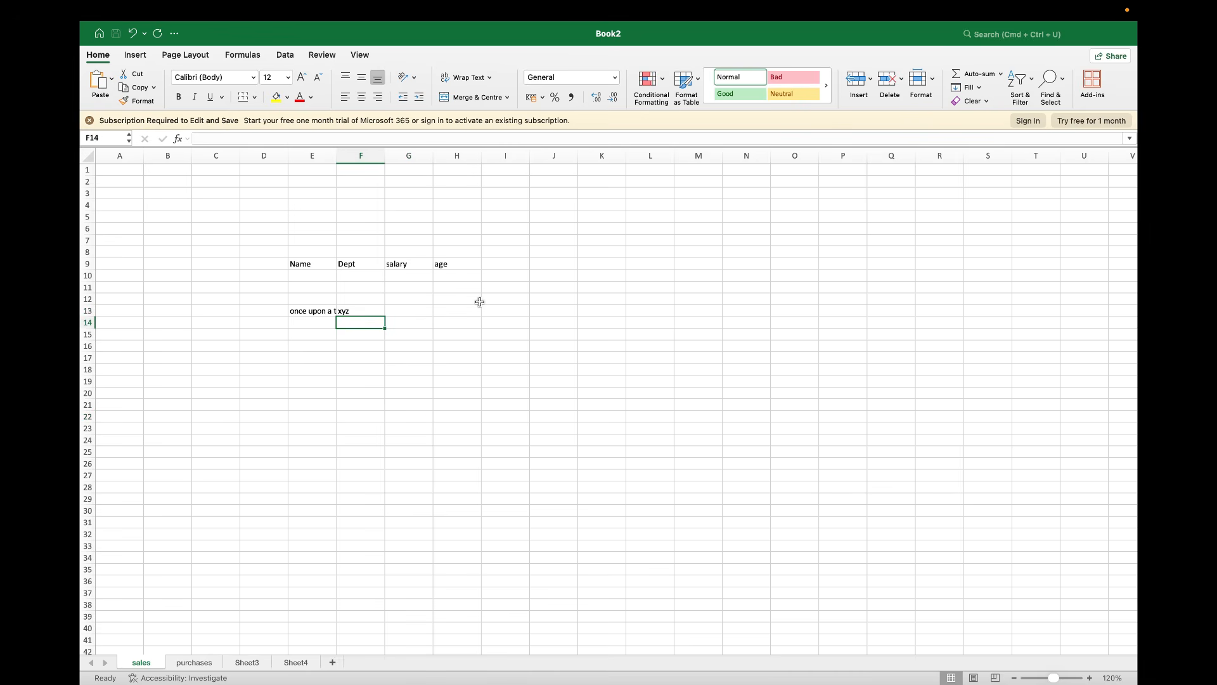
Compare the full contents of cells E13 and F13 in the formula bar, and move to cell G18
key("Left")
key("Up")
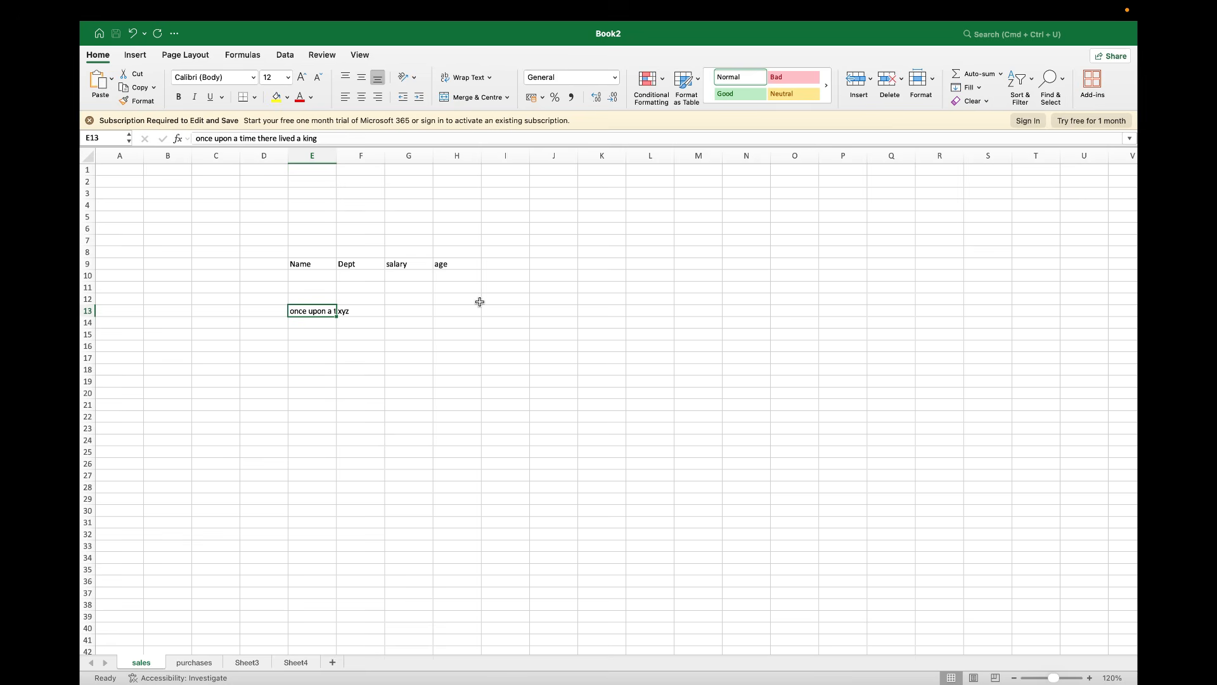
key("Down")
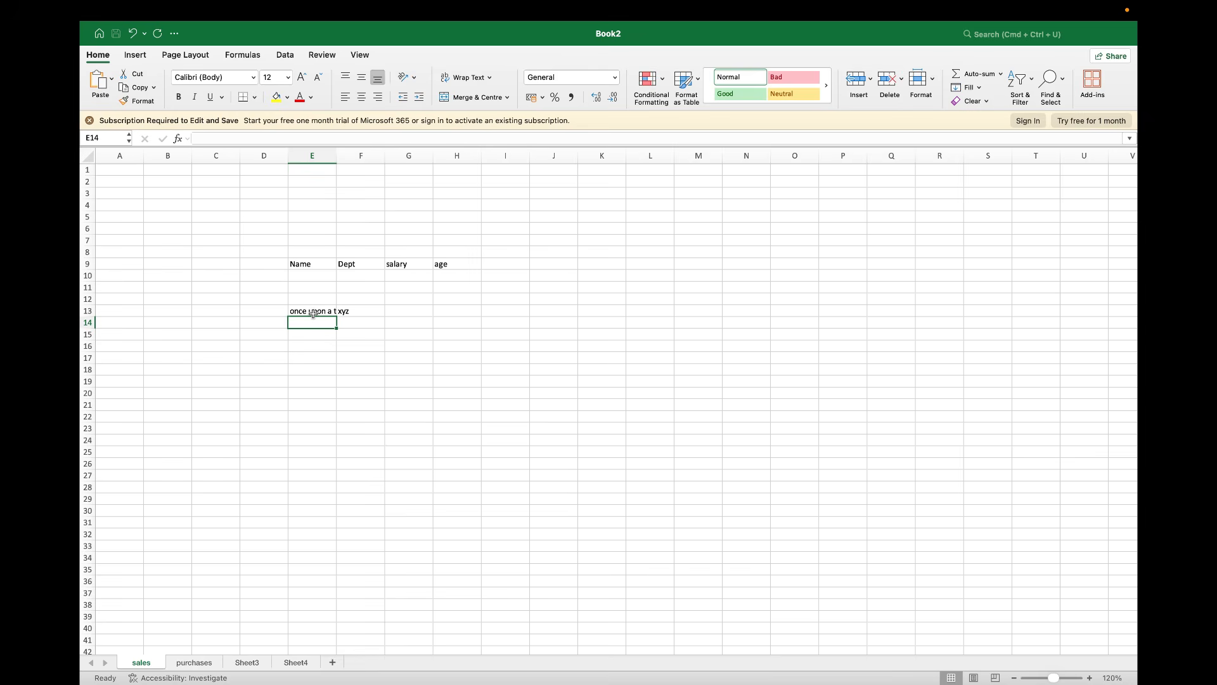
left_click(348, 311)
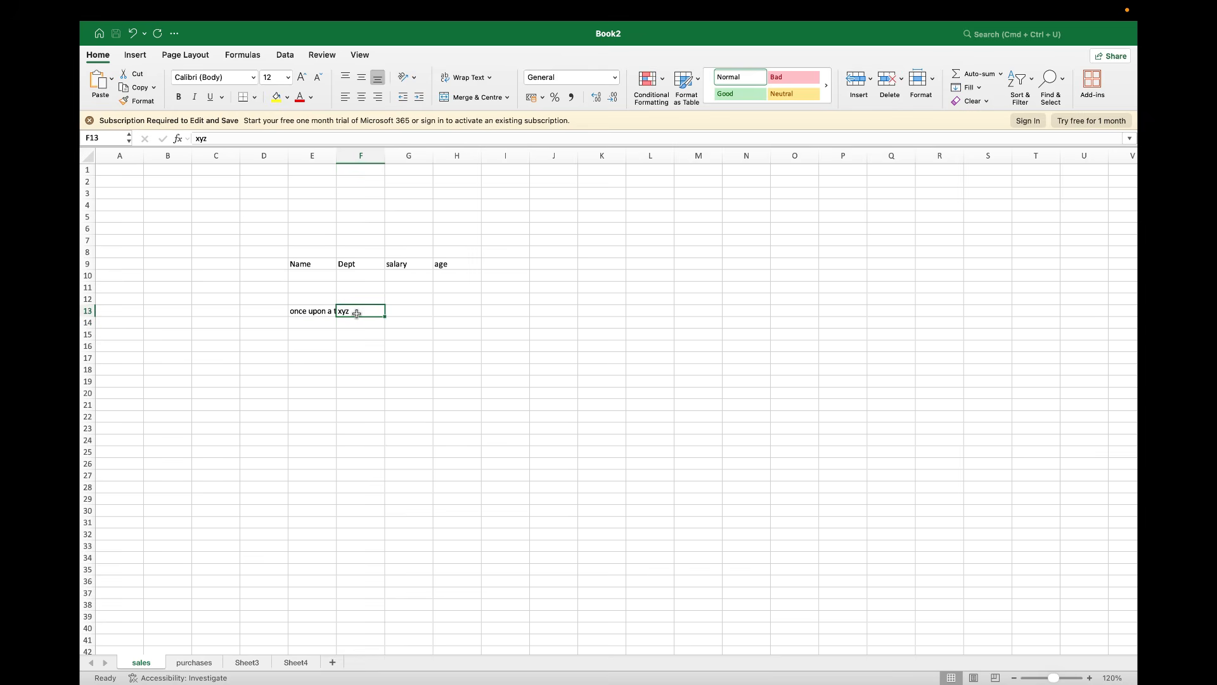
left_click(320, 311)
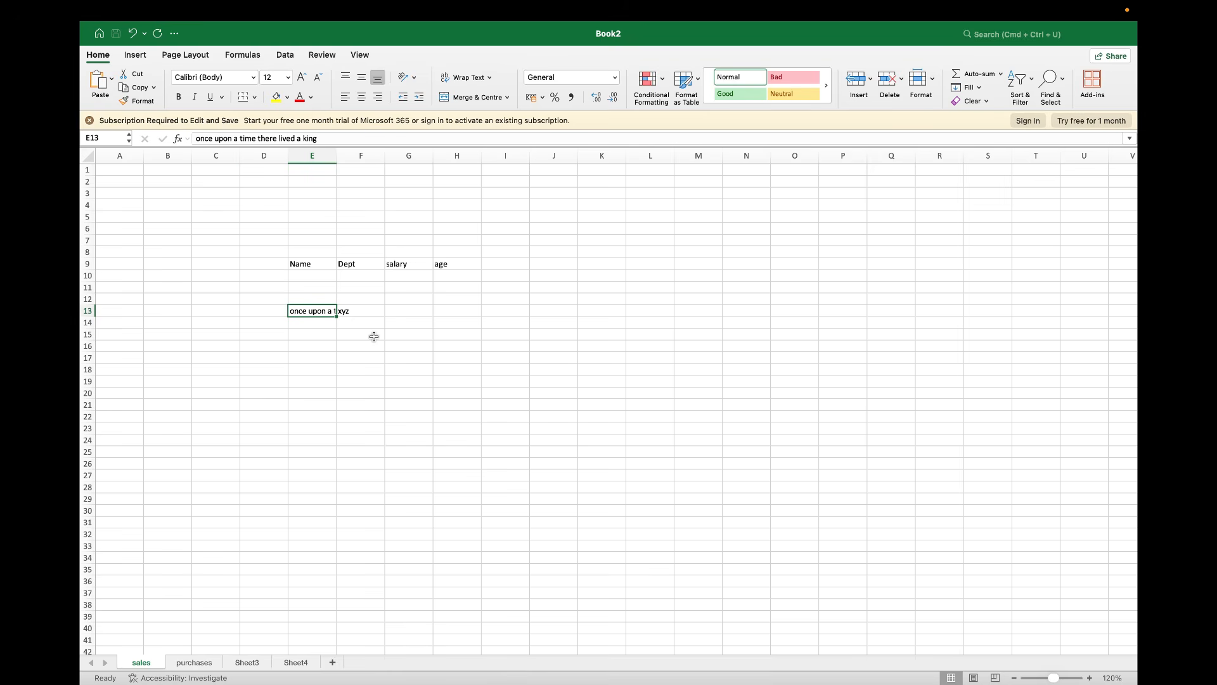
left_click(336, 138)
type("a")
left_click(386, 367)
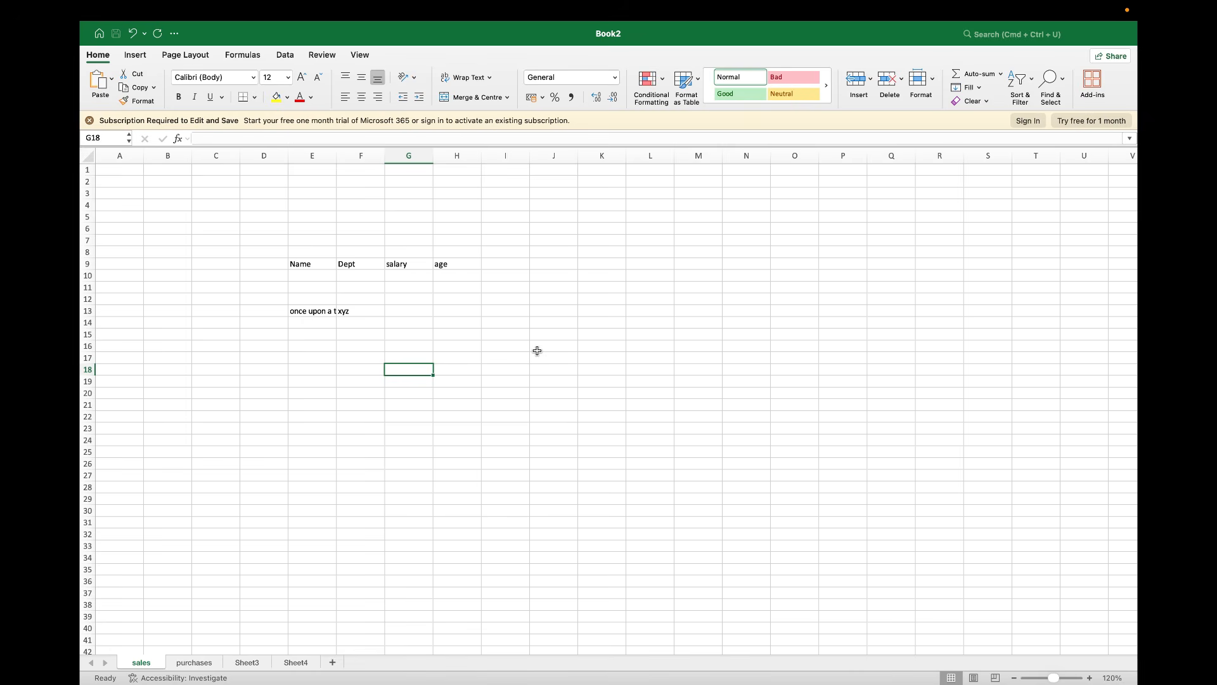
Cut the Name header from cell E9 and paste it into cell C8
left_click(302, 265)
left_click(138, 77)
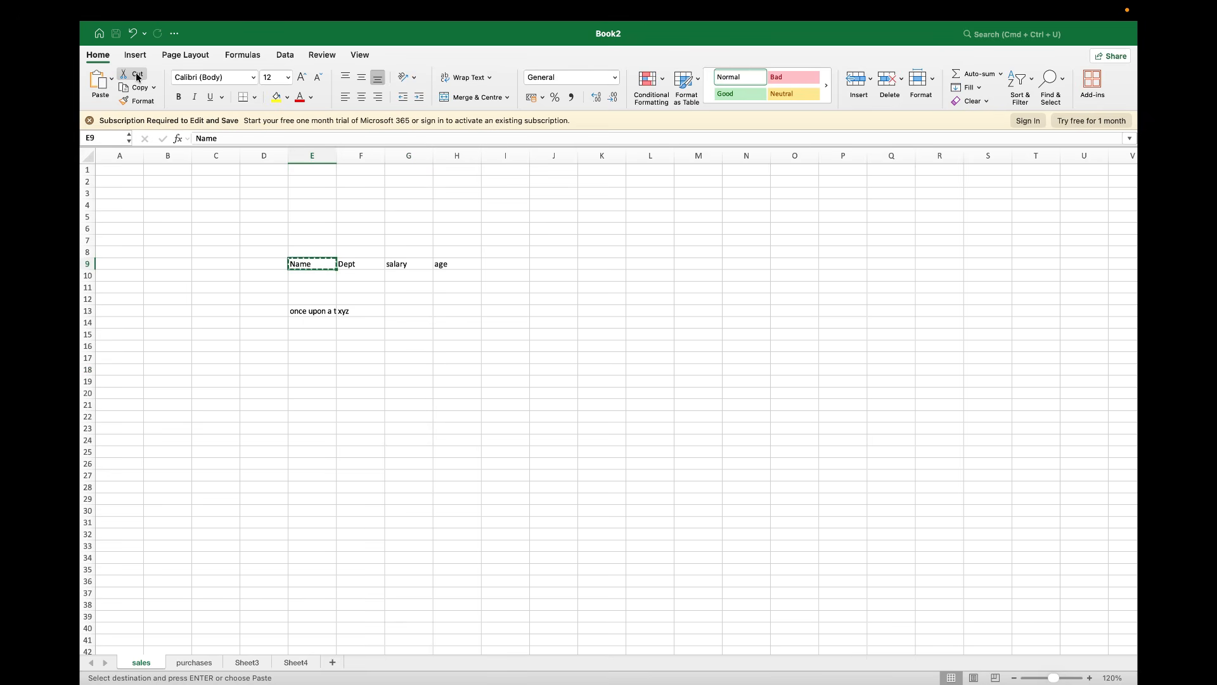
key("Escape")
left_click(138, 78)
left_click(225, 252)
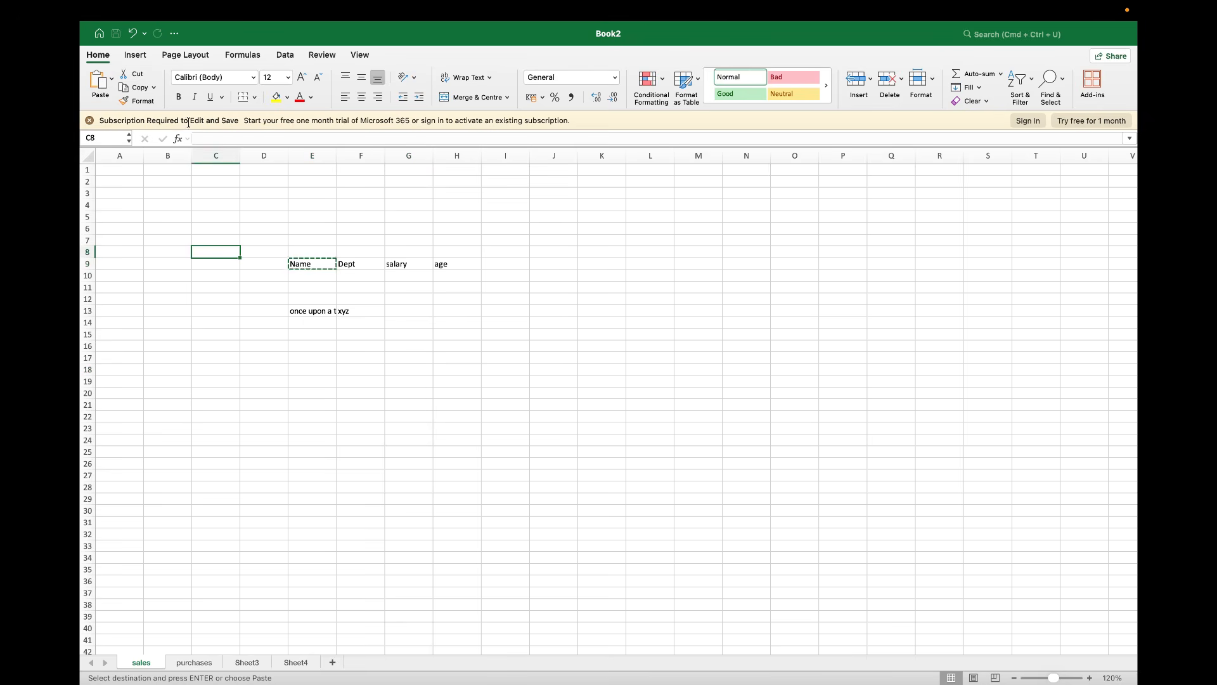
left_click(99, 92)
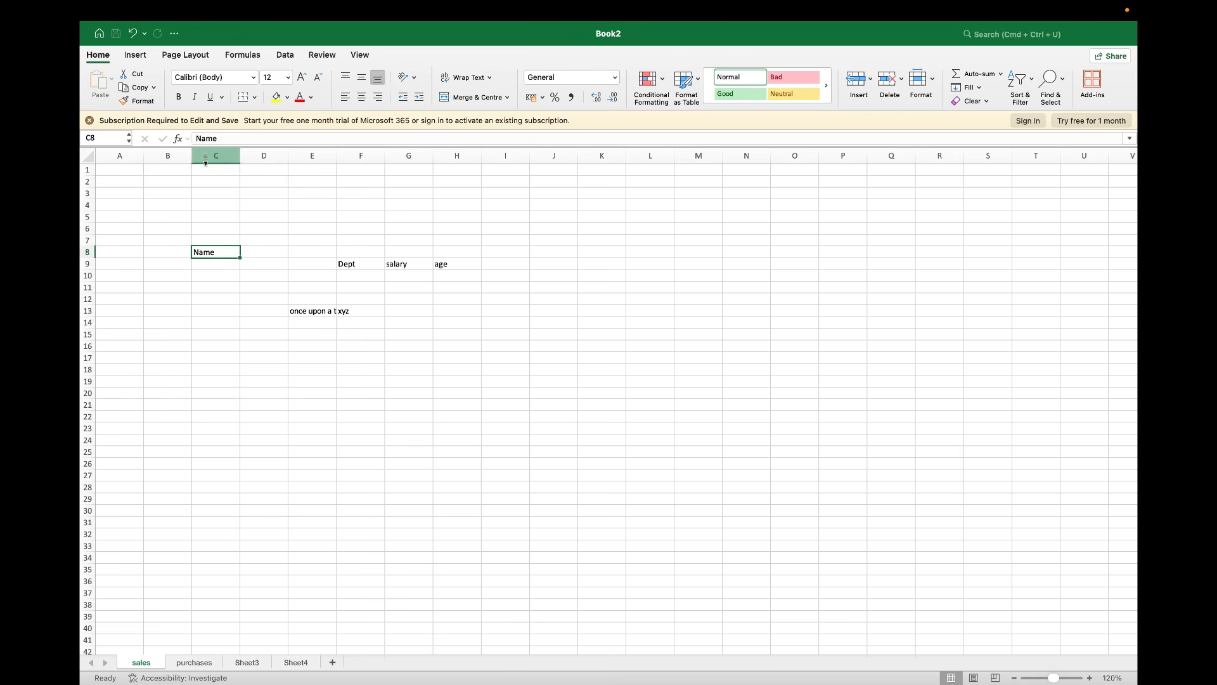
Copy the Dept header from cell F9 into cell D8, and end copy mode on cell G22
left_click(364, 267)
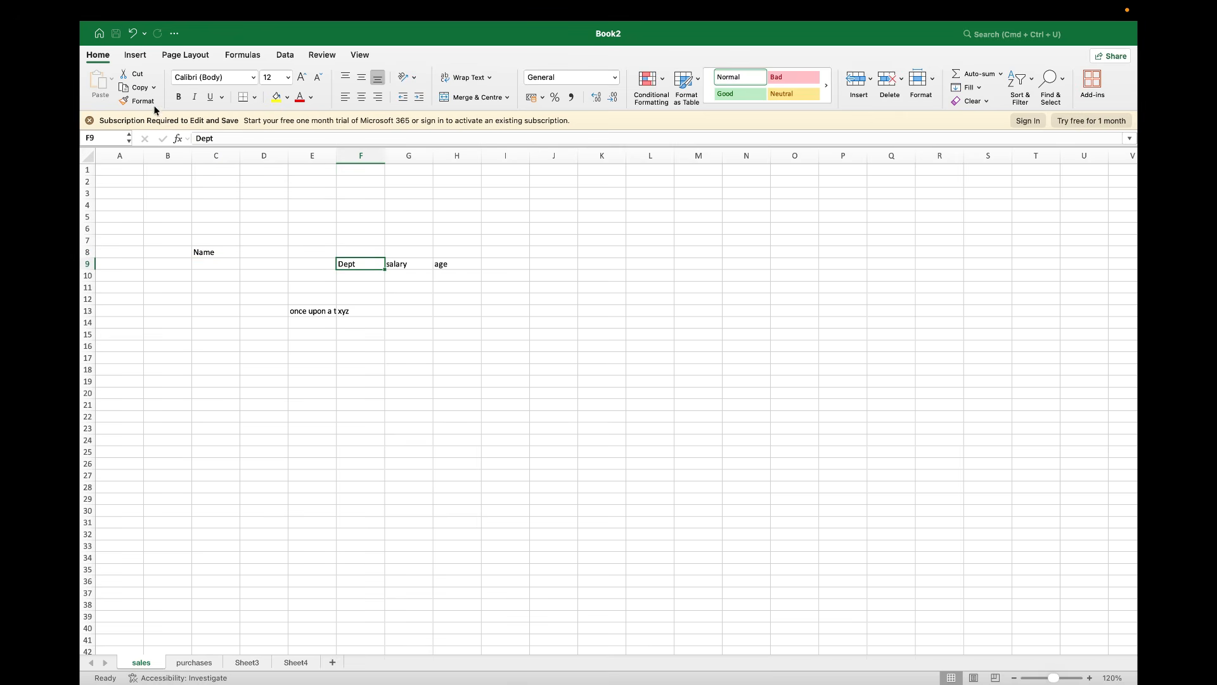
left_click(138, 87)
left_click(248, 249)
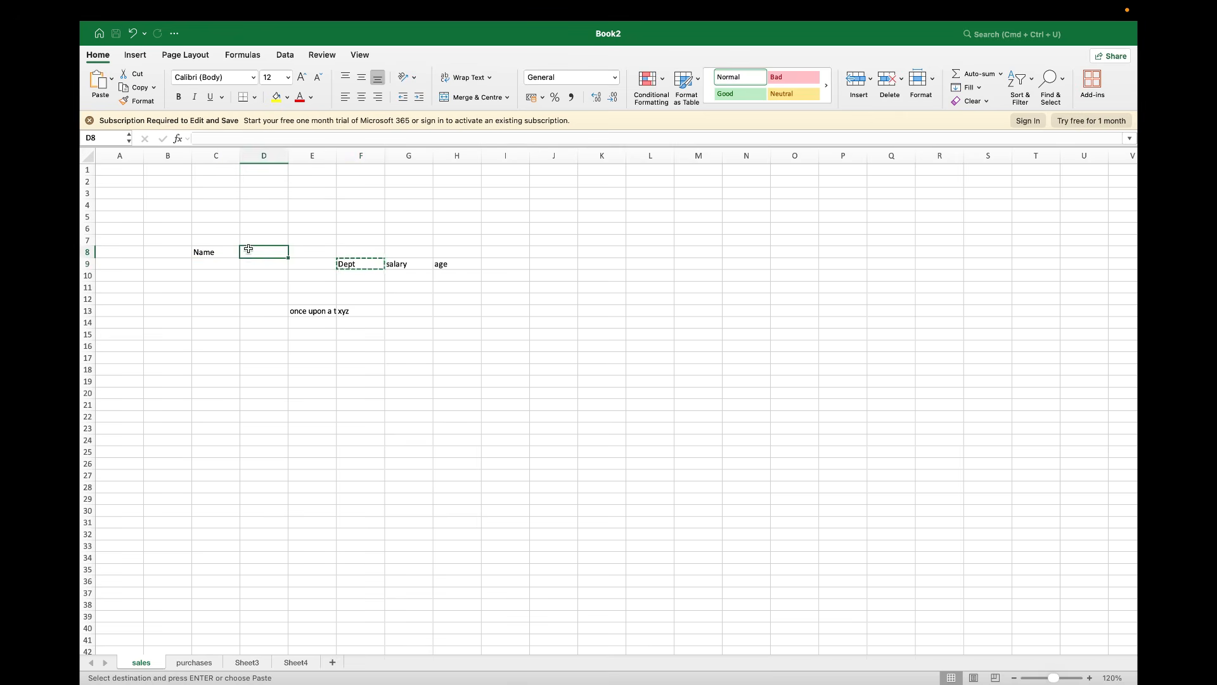
left_click(98, 92)
left_click(386, 413)
key("Escape")
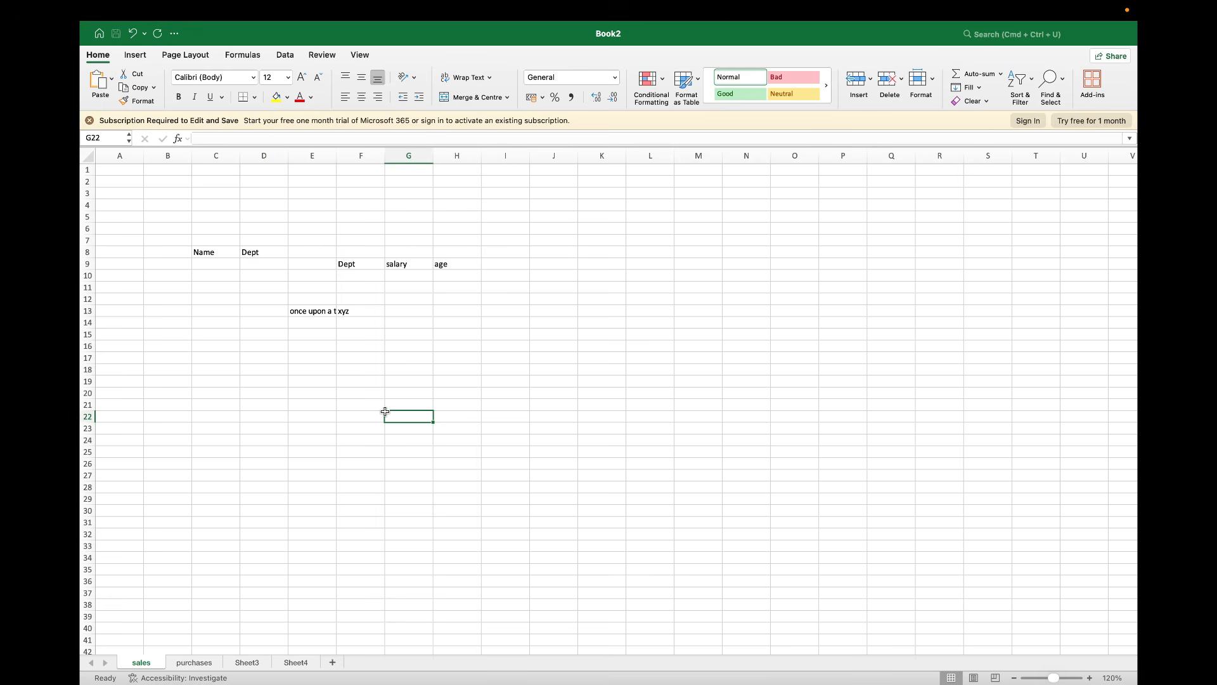
Enter the letters x, c and v down cells G22 to G24
type("x")
key("Return")
type("c")
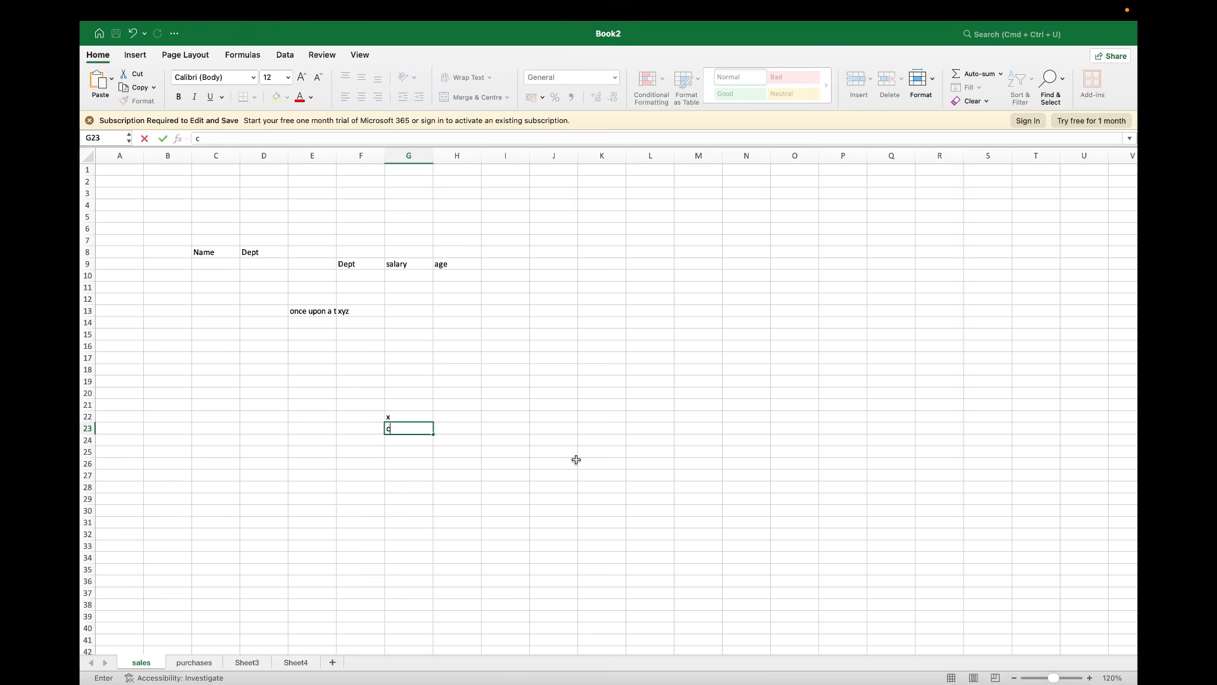
key("Return")
type("v")
key("Return")
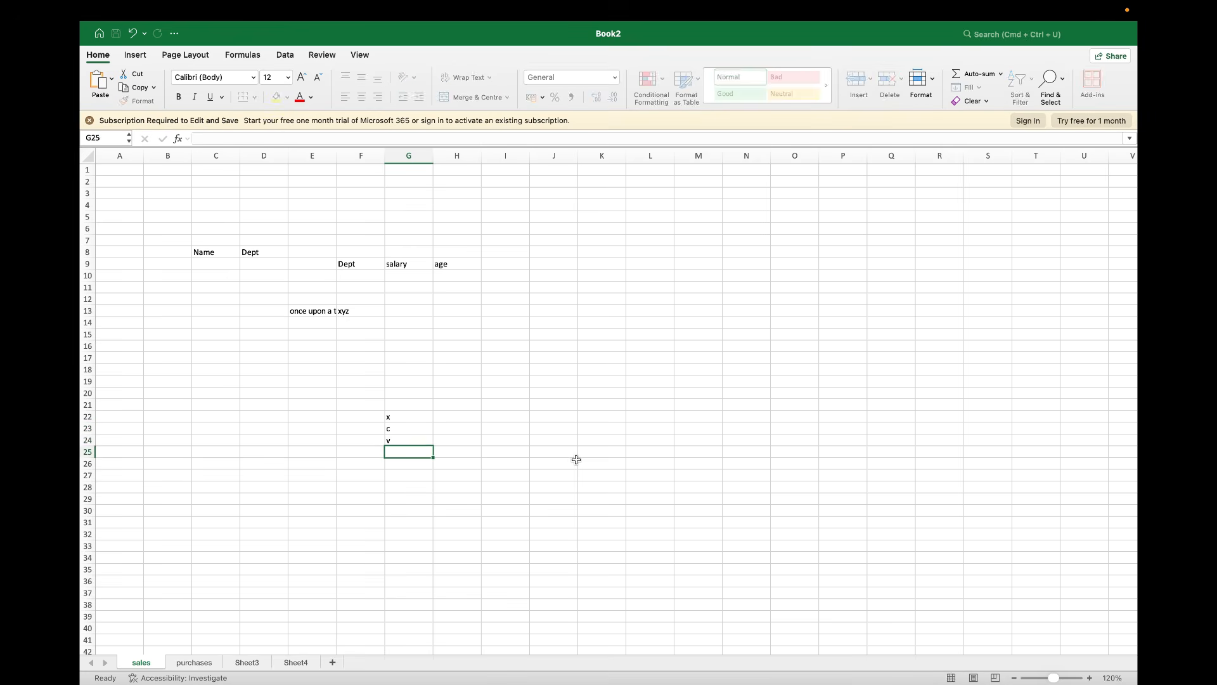
Enter the labels cut, copy and paste down cells H22 to H24
key("Up")
key("Up")
key("Up")
key("Right")
type("cut")
key("Return")
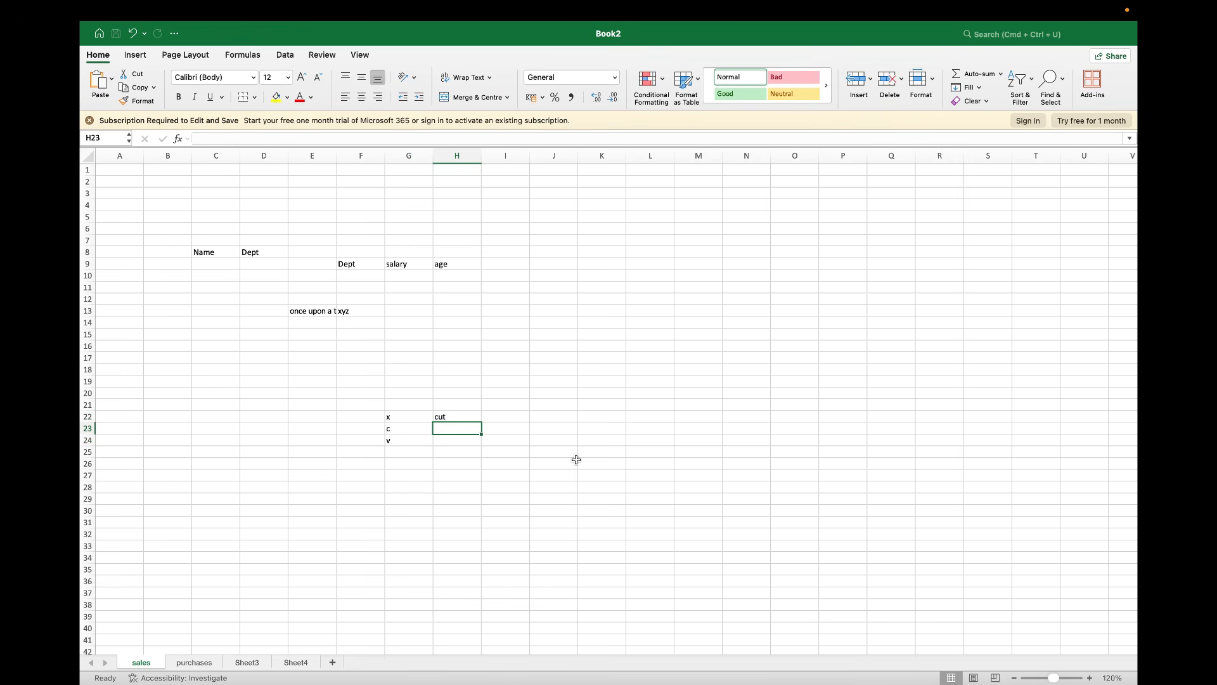
type("copy")
key("Return")
type("paste")
key("Return")
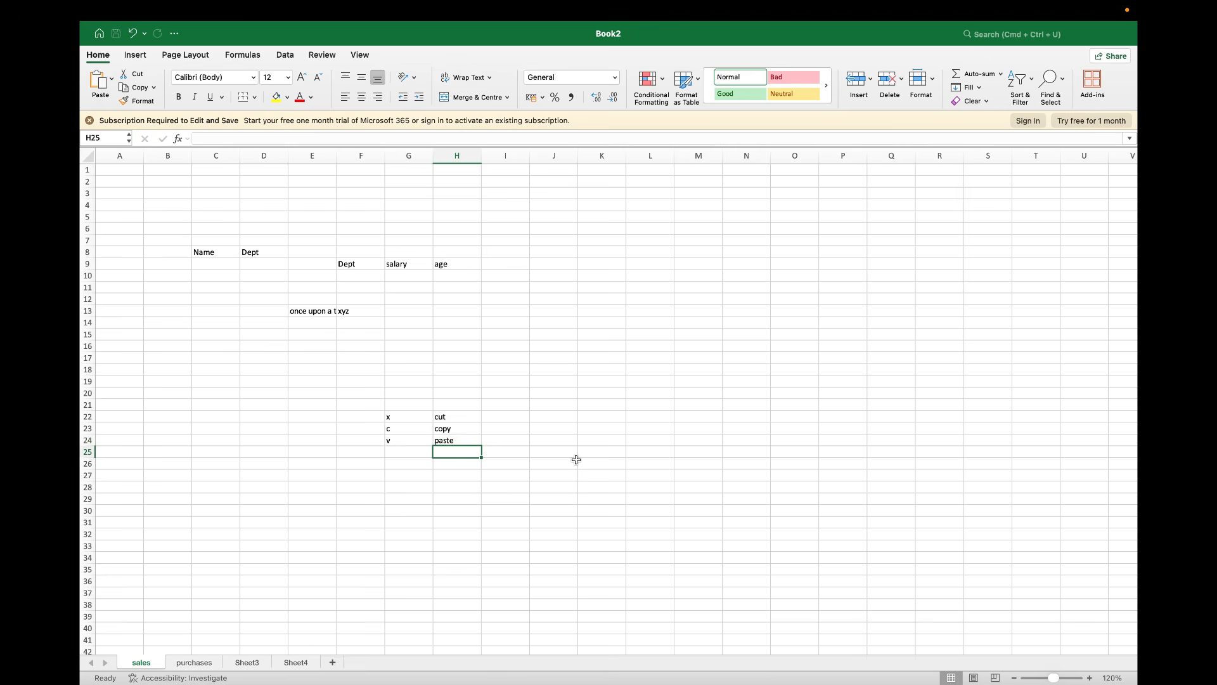
Enter ctrl in each of the cells F22 to F24, in front of the shortcut letters
left_click(375, 417)
type("ctrl")
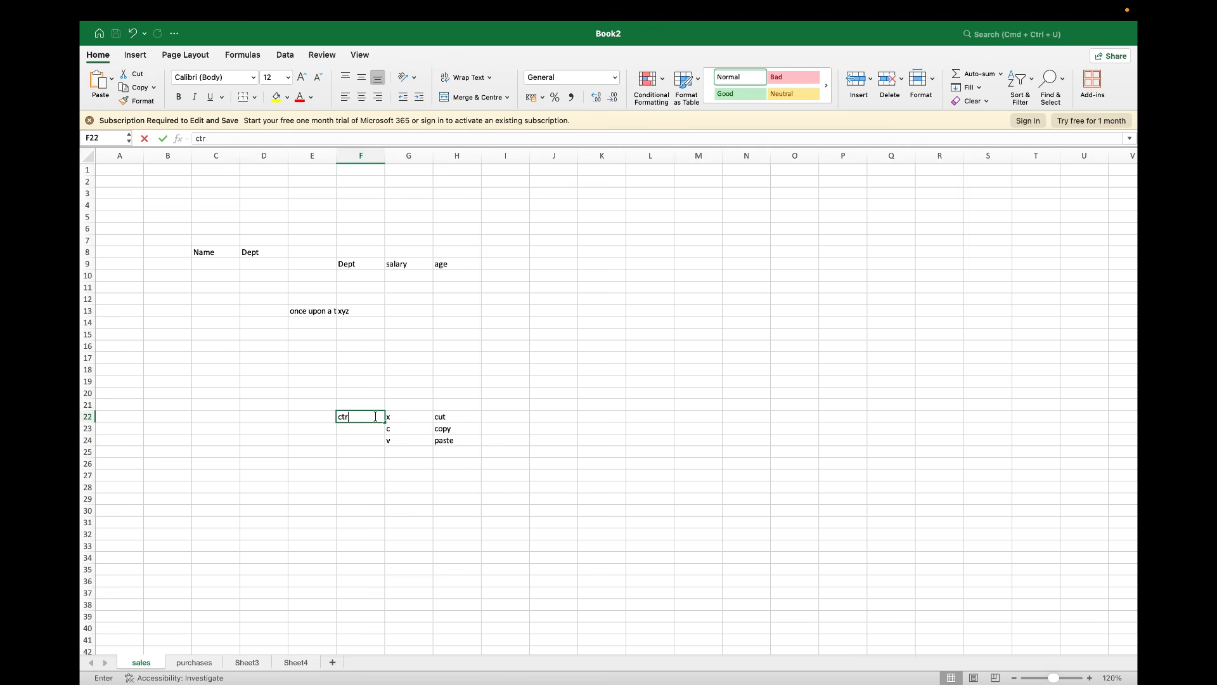
key("Return")
type("ctrl")
key("Return")
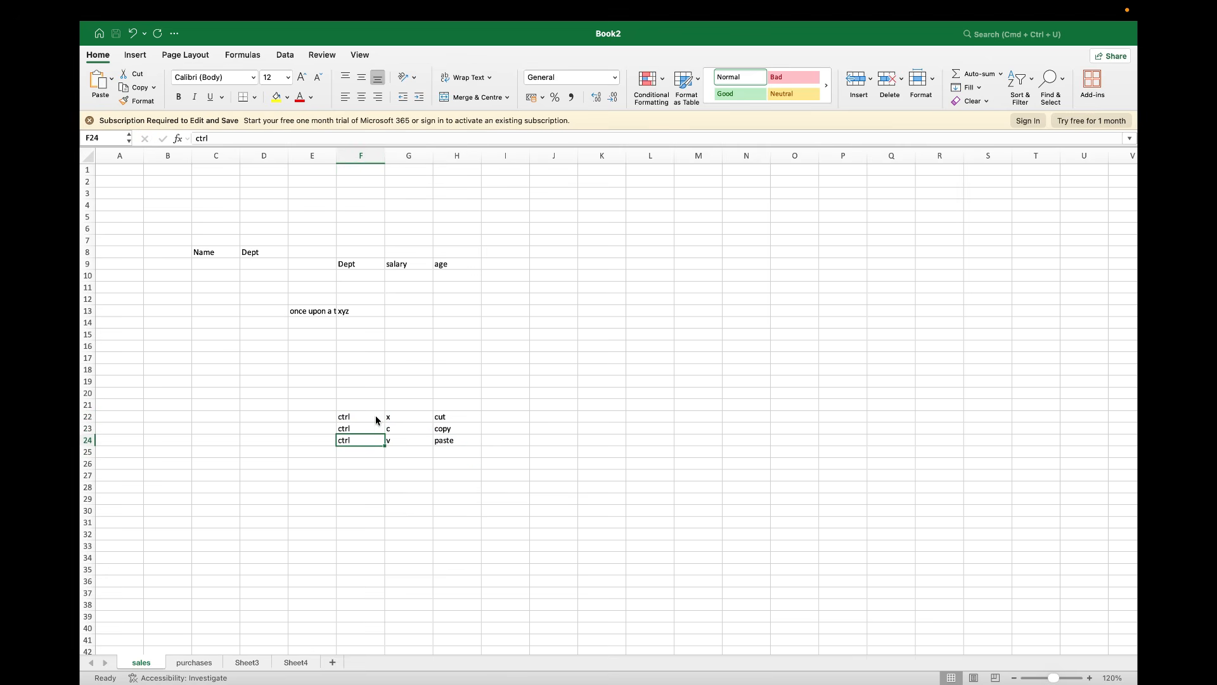
Select the range F22:I25 around the shortcut list, and deselect it by moving to cell C18
left_click(466, 417)
left_click(365, 416)
left_click_drag(367, 416, 485, 449)
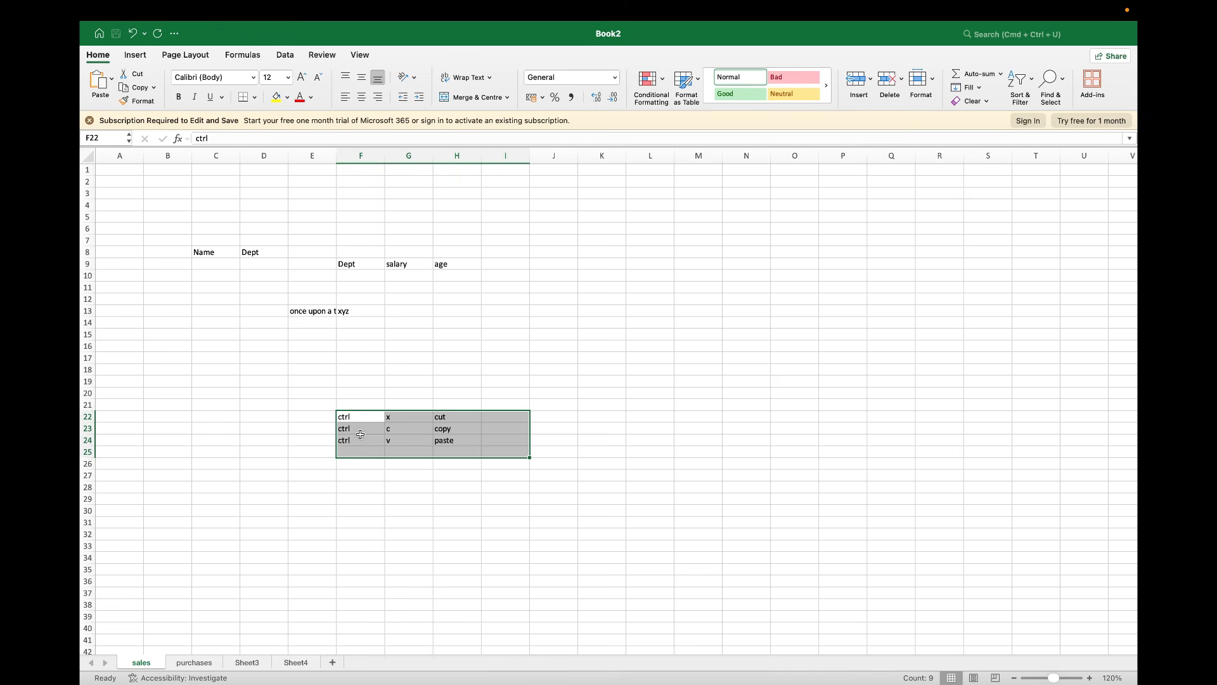
left_click(197, 371)
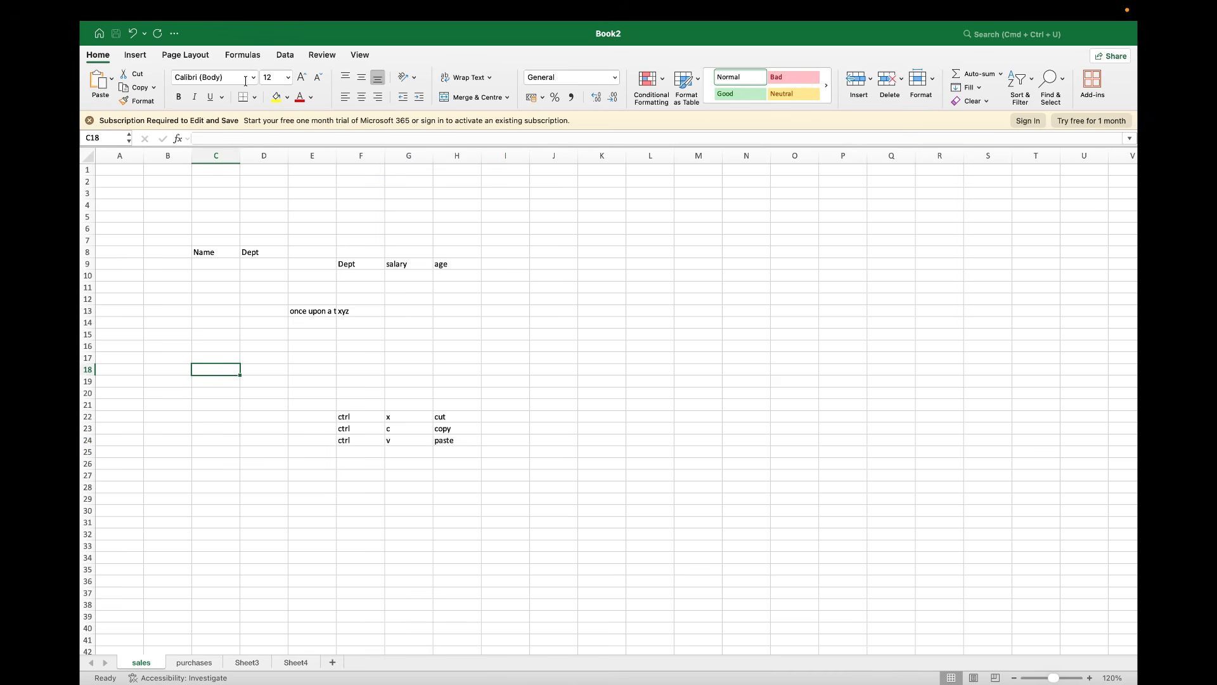
Set the font of the sentence in cell E13 to Al Nile at size 20
left_click(308, 310)
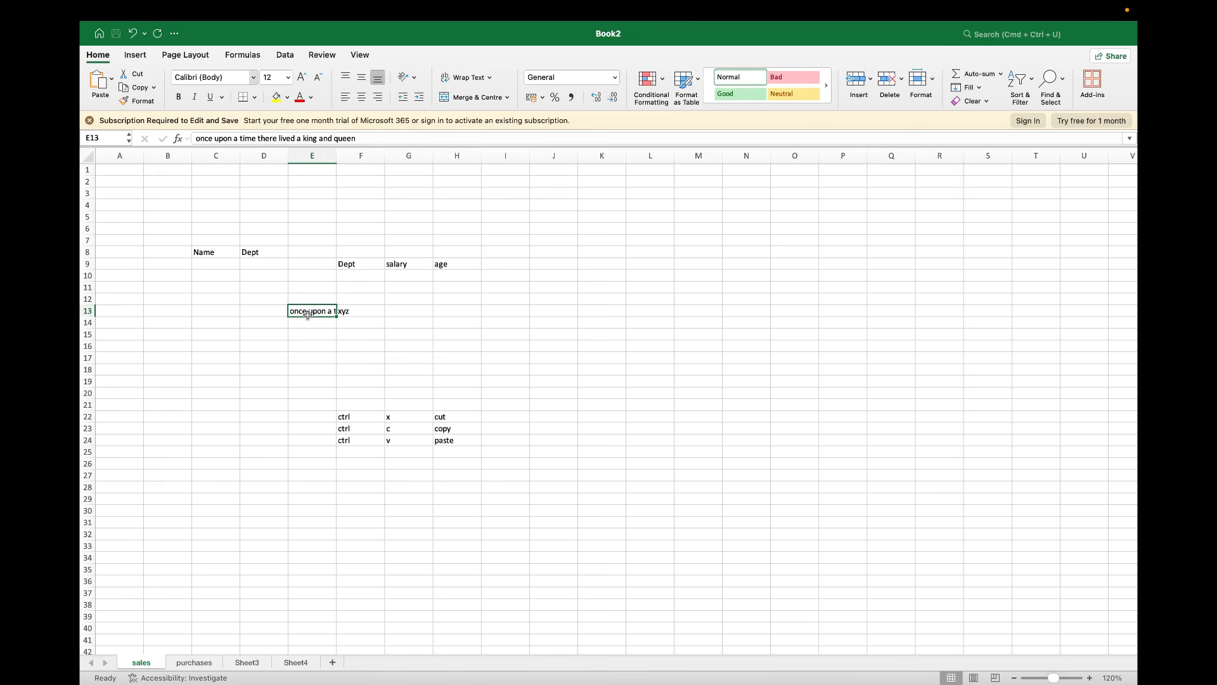
left_click(253, 76)
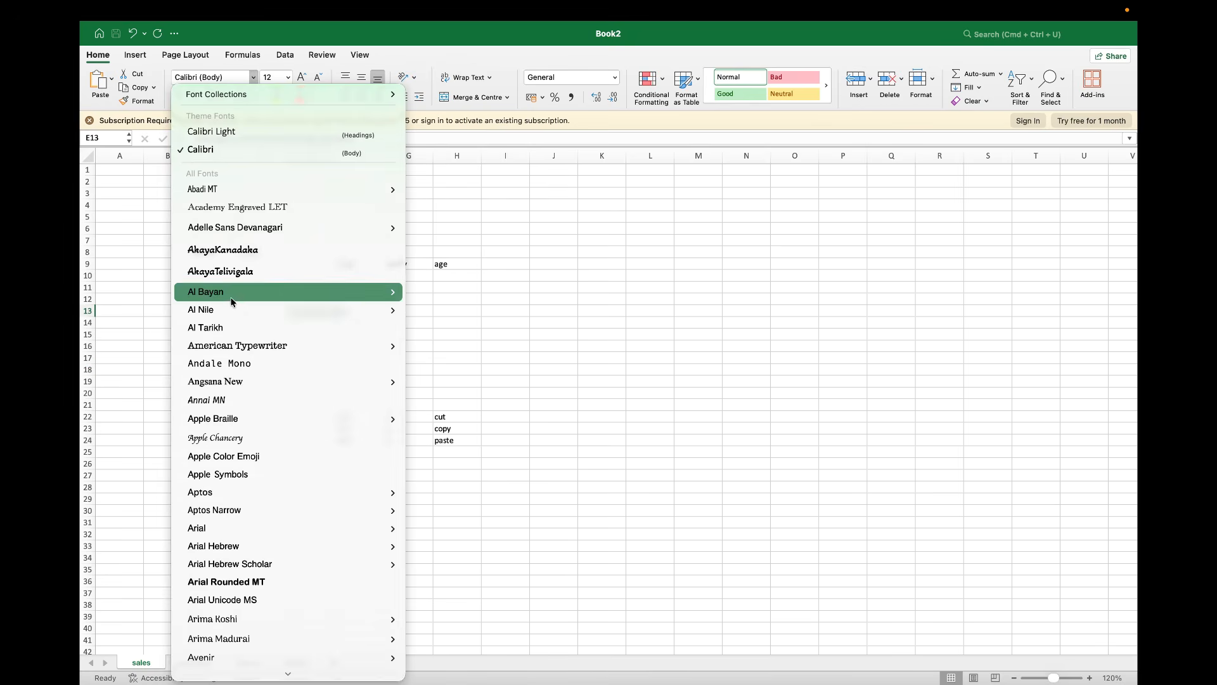
left_click(232, 317)
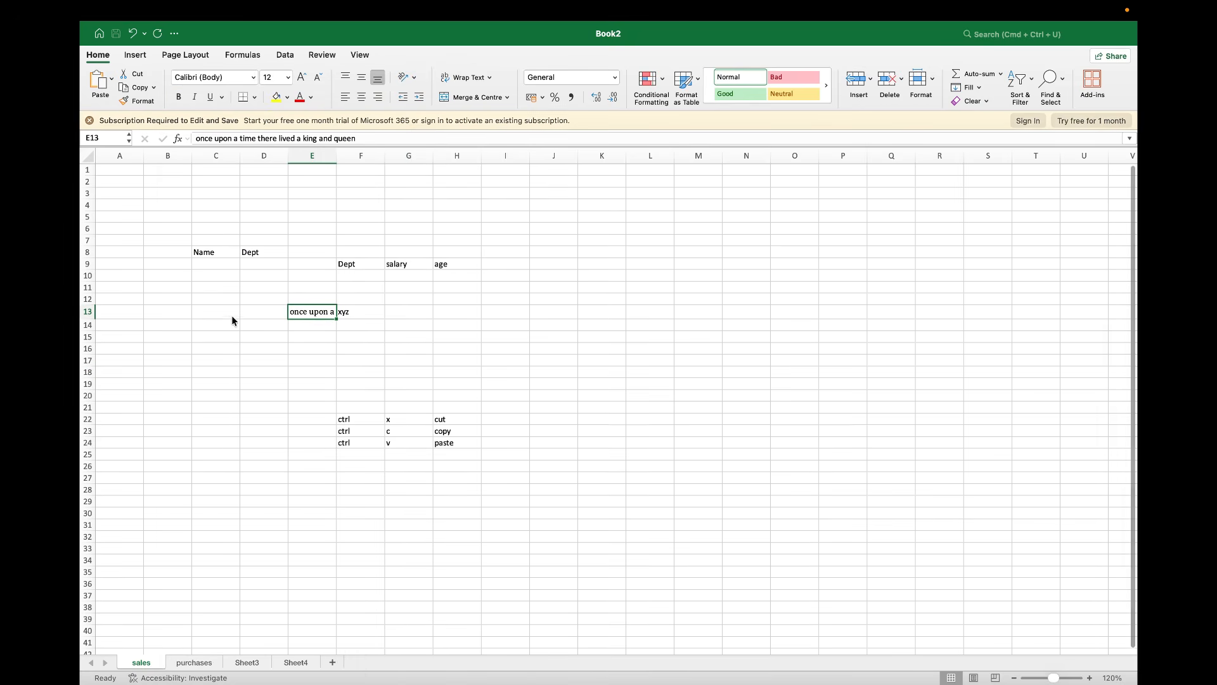
left_click(255, 77)
scroll(254, 303, "down", 10)
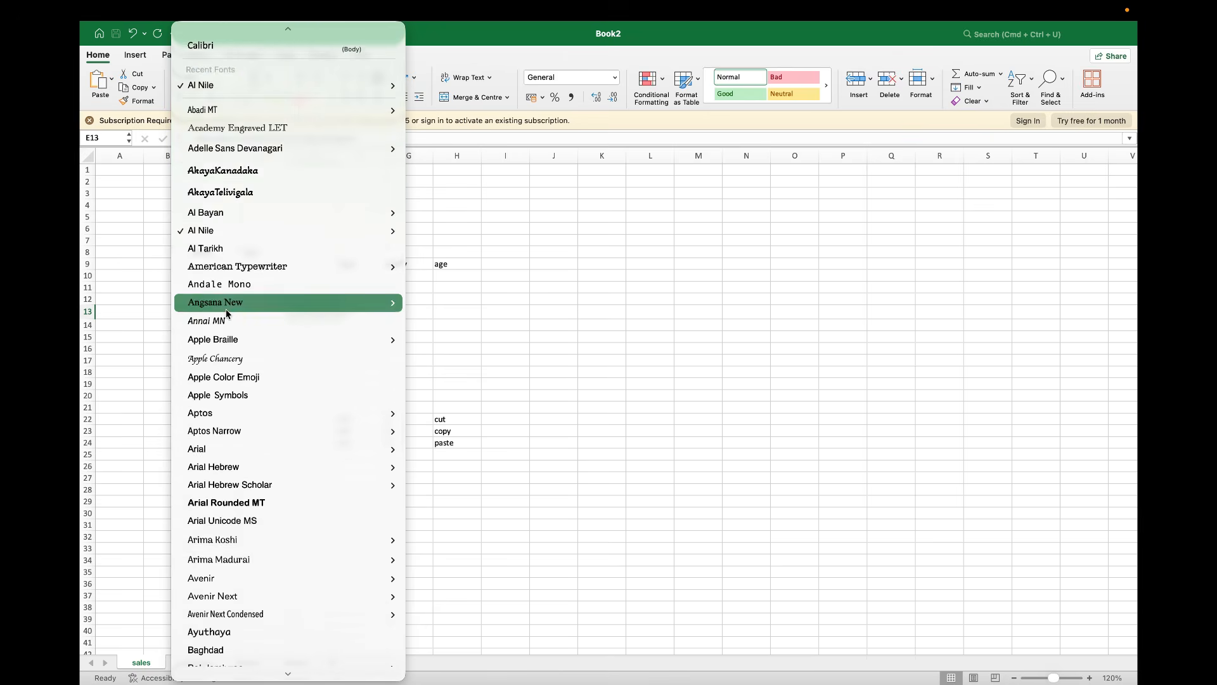
left_click(496, 306)
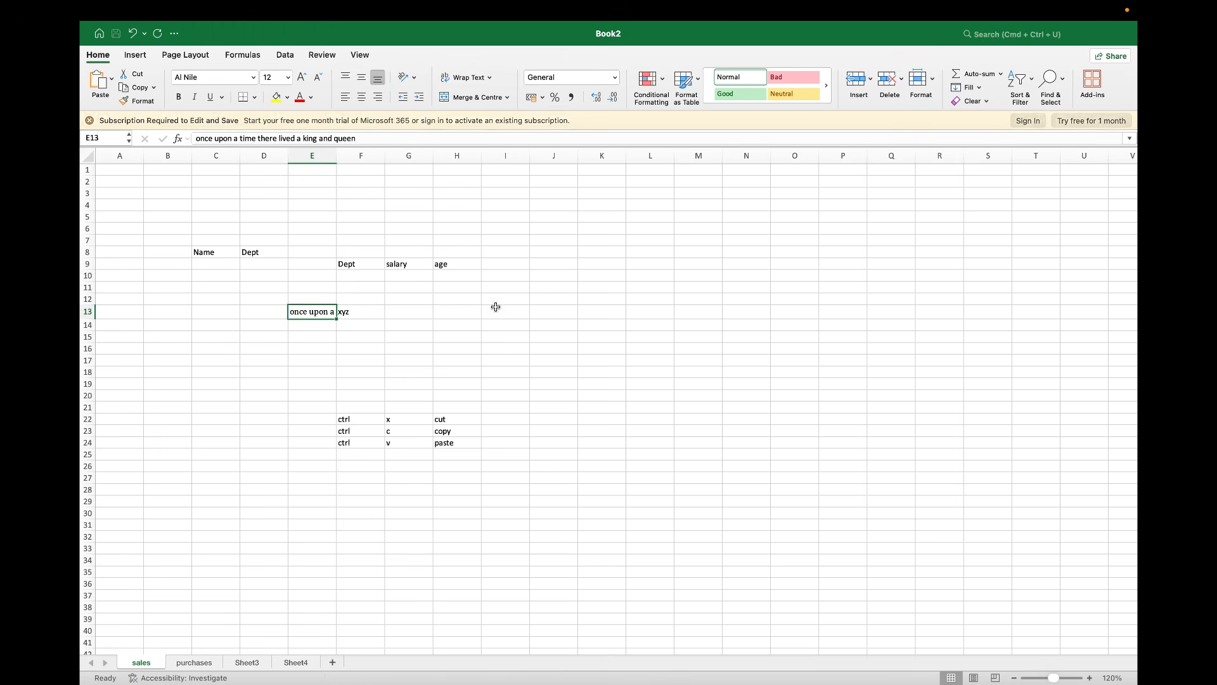
left_click(290, 77)
left_click(286, 217)
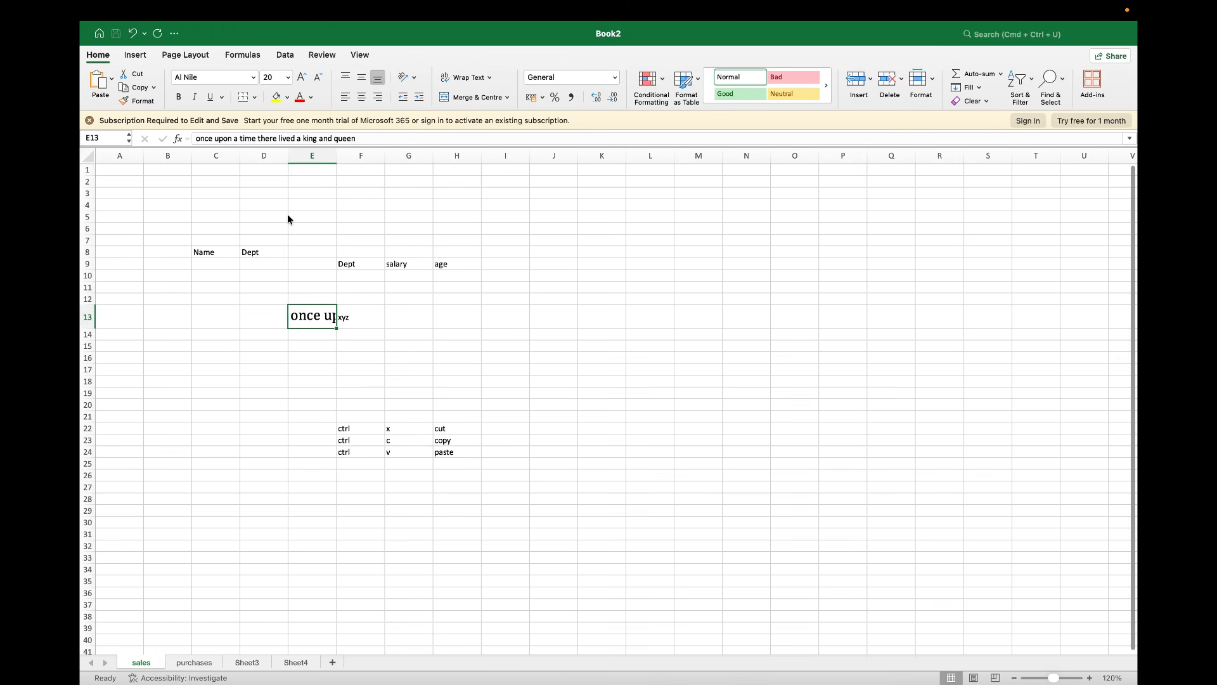
Make the sentence in cell E13 bold, italic and underlined
left_click(179, 98)
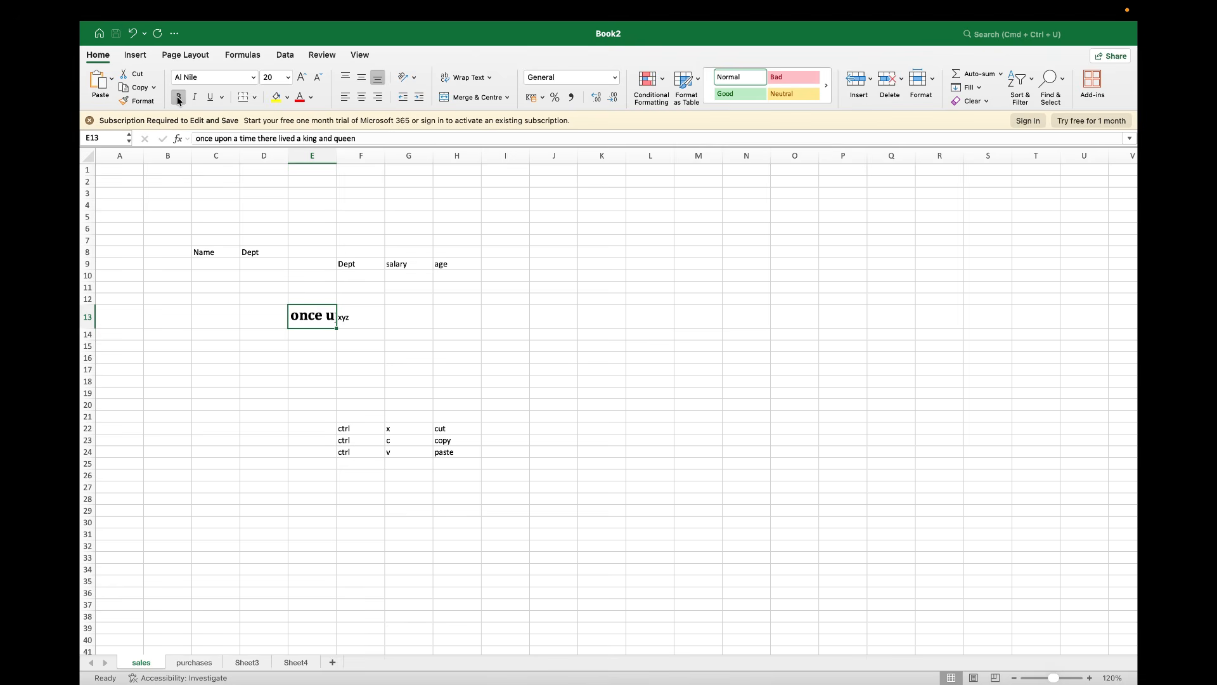
left_click(194, 99)
left_click(211, 99)
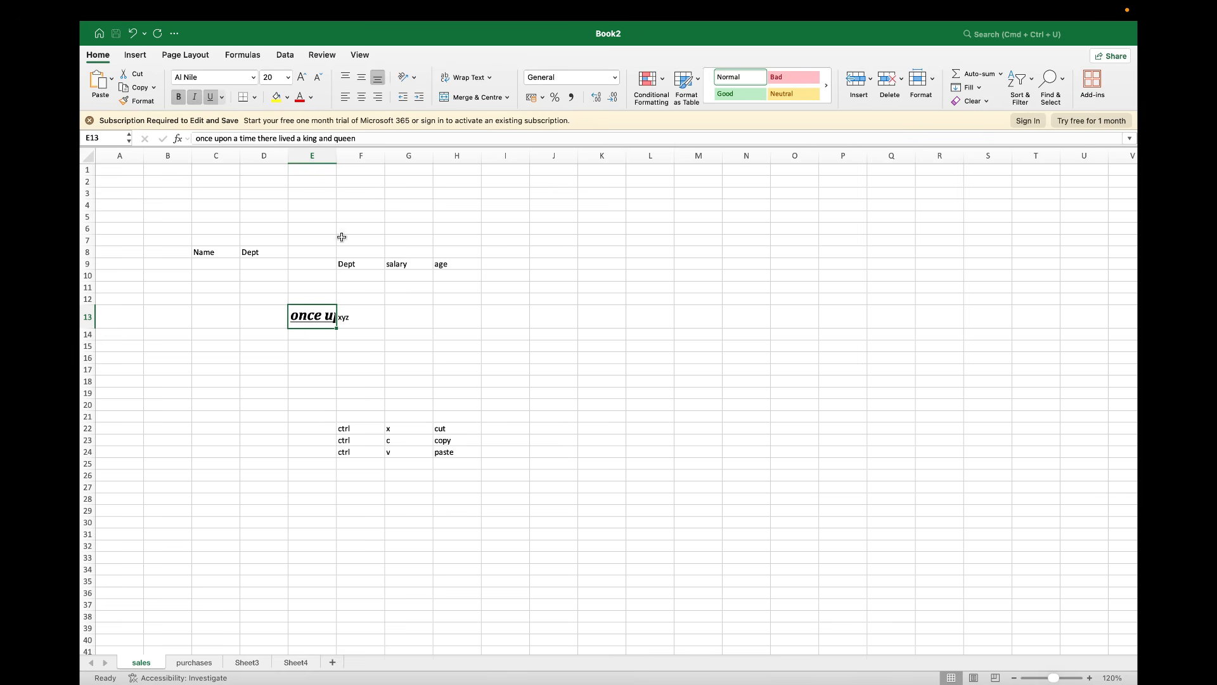
Make the Dept header in F9 bold, the salary header in G9 italic, and the age header in H9 underlined
left_click(364, 264)
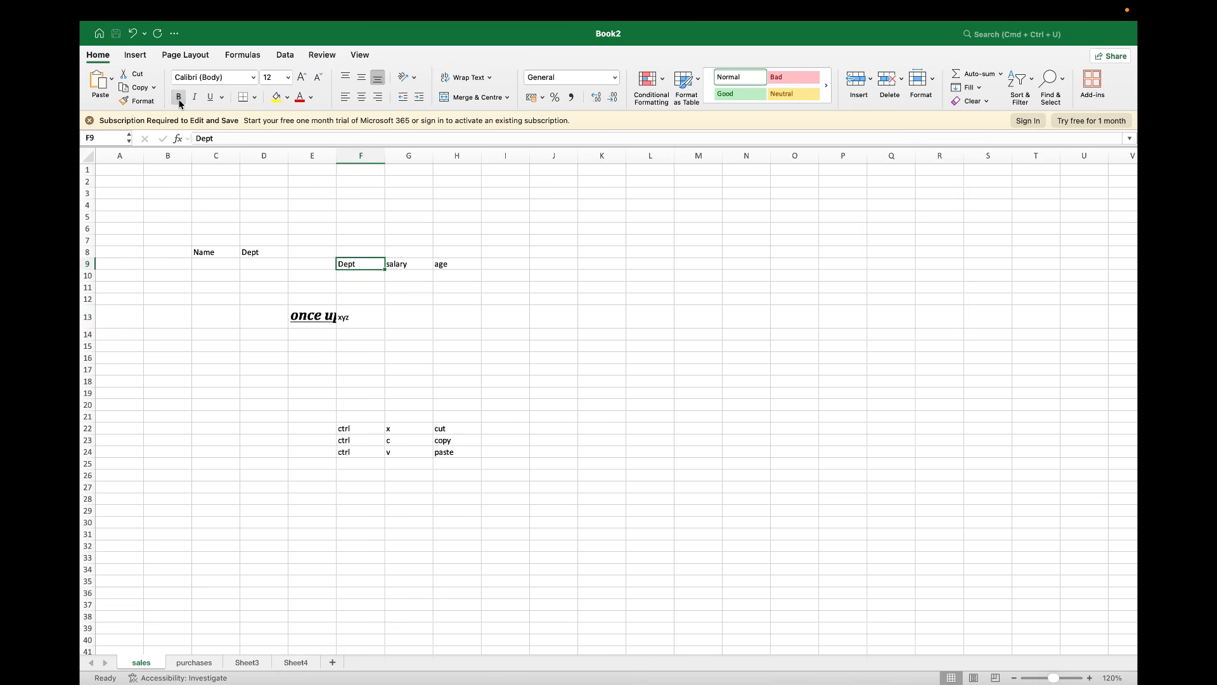
left_click(180, 102)
key("Right")
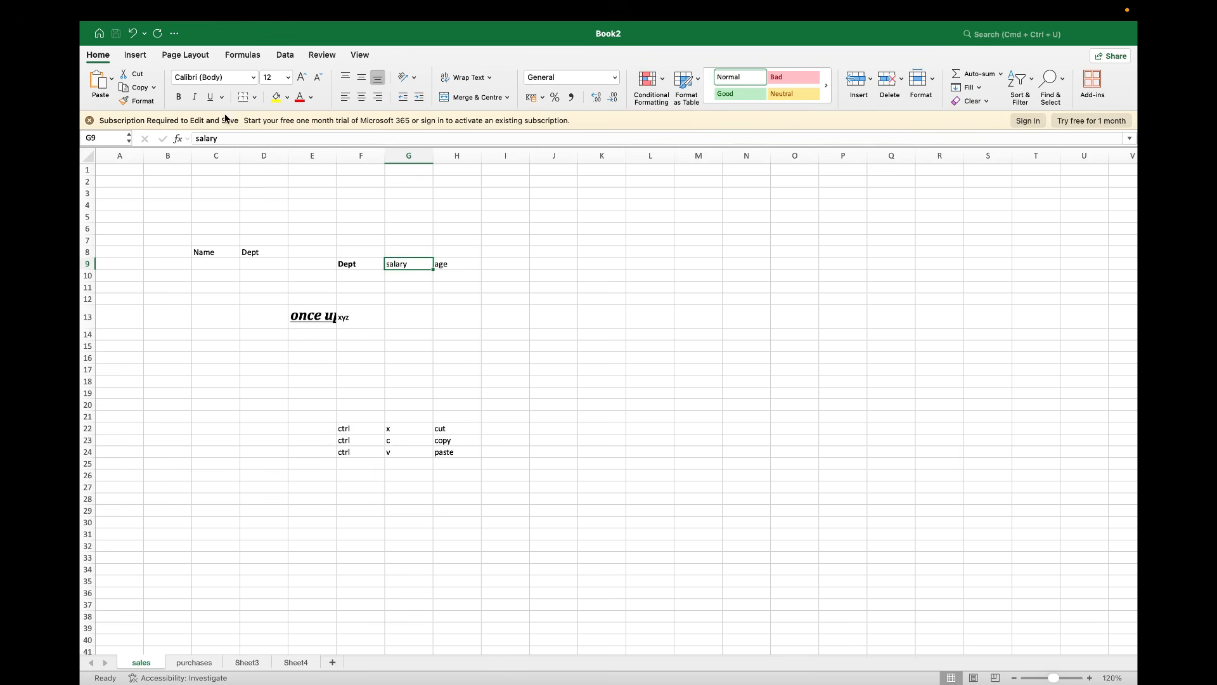
left_click(195, 96)
key("Right")
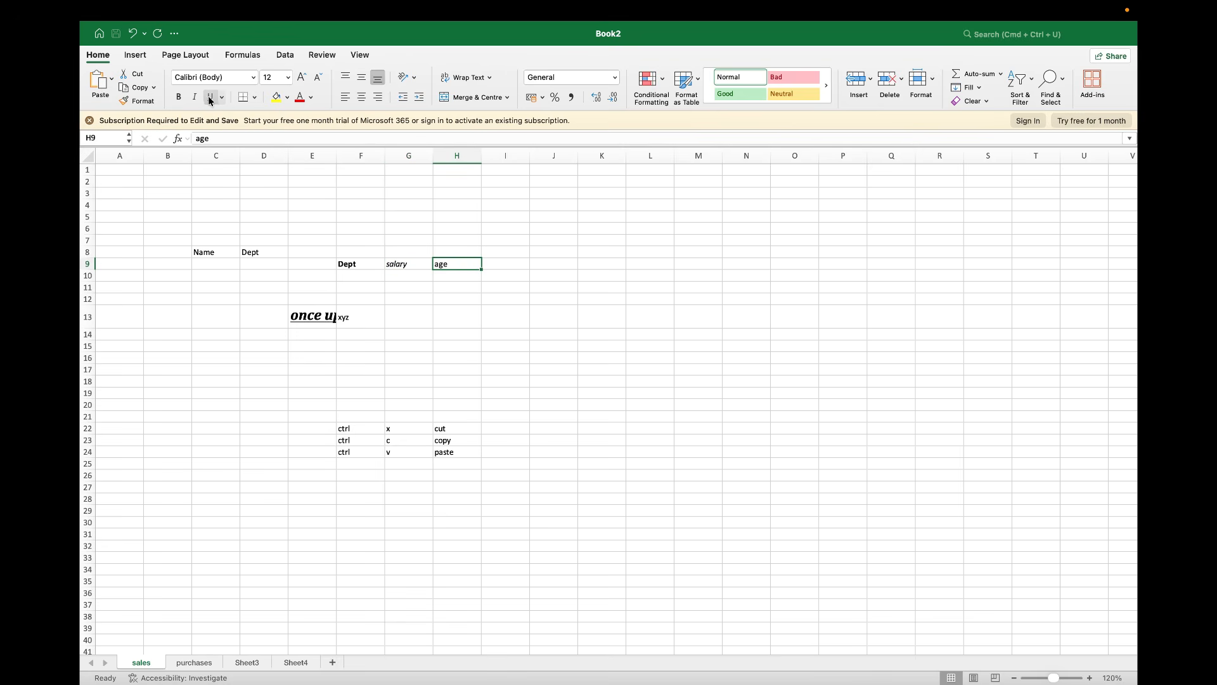
left_click(209, 99)
left_click(425, 238)
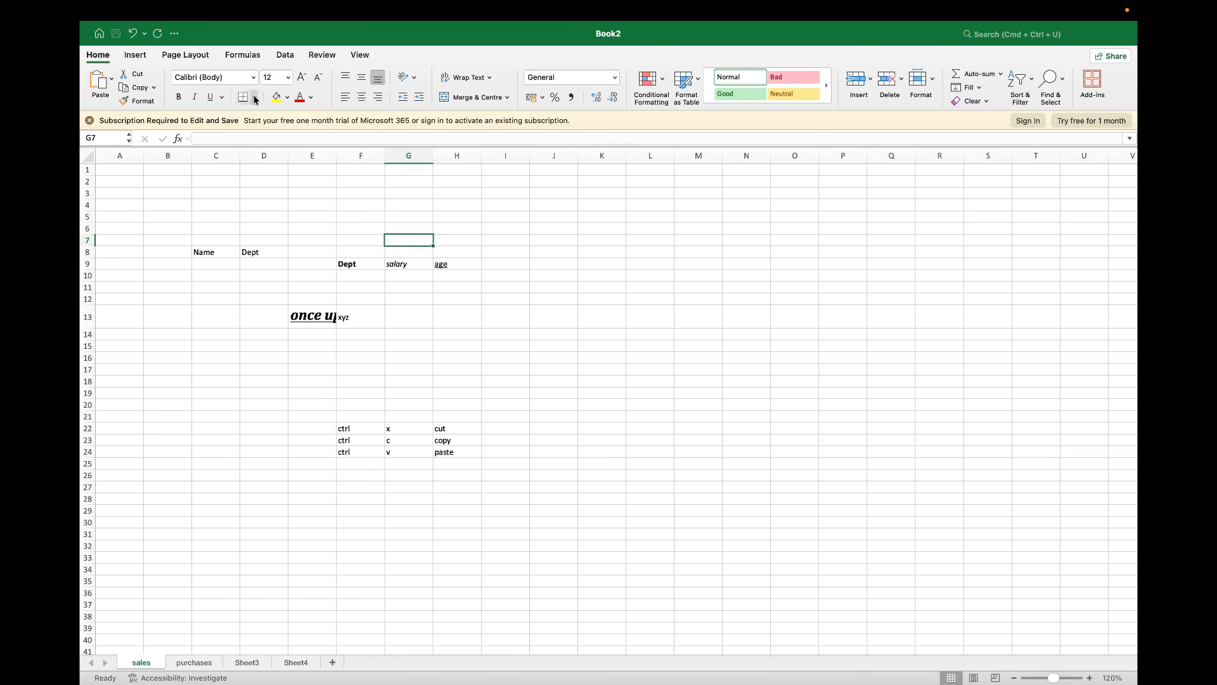
Apply All Borders to the header cells F9:H9
left_click(369, 264)
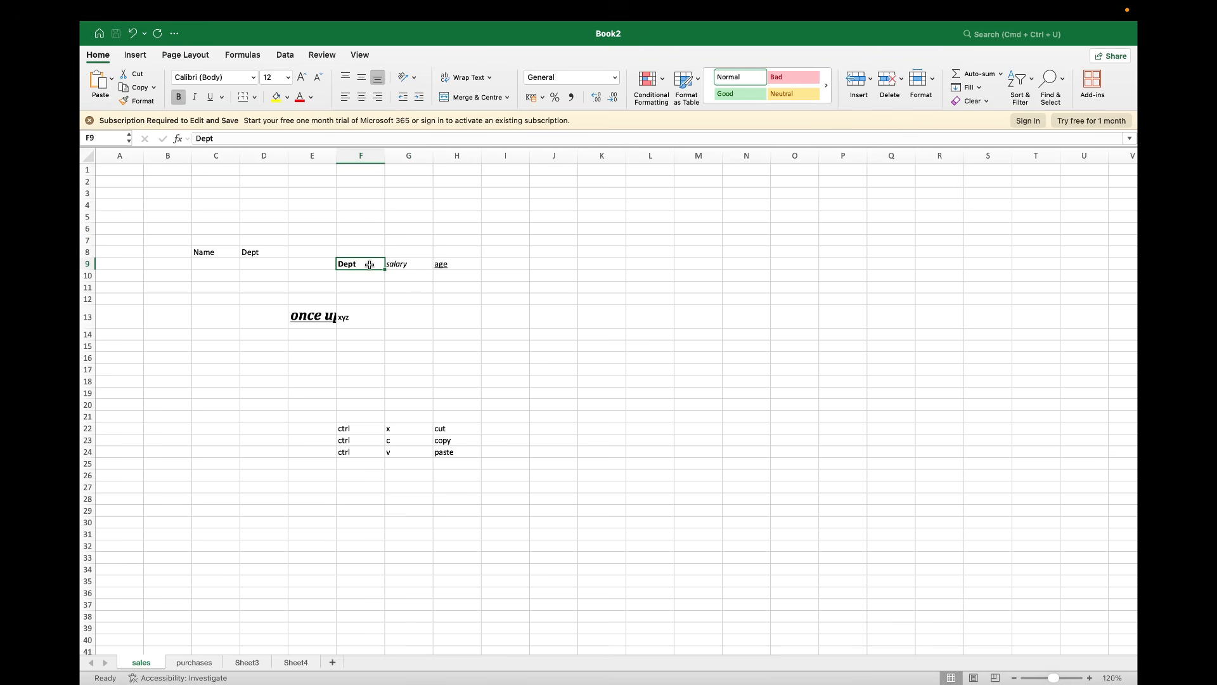
key("shift+Right")
key("shift+Right")
left_click(255, 97)
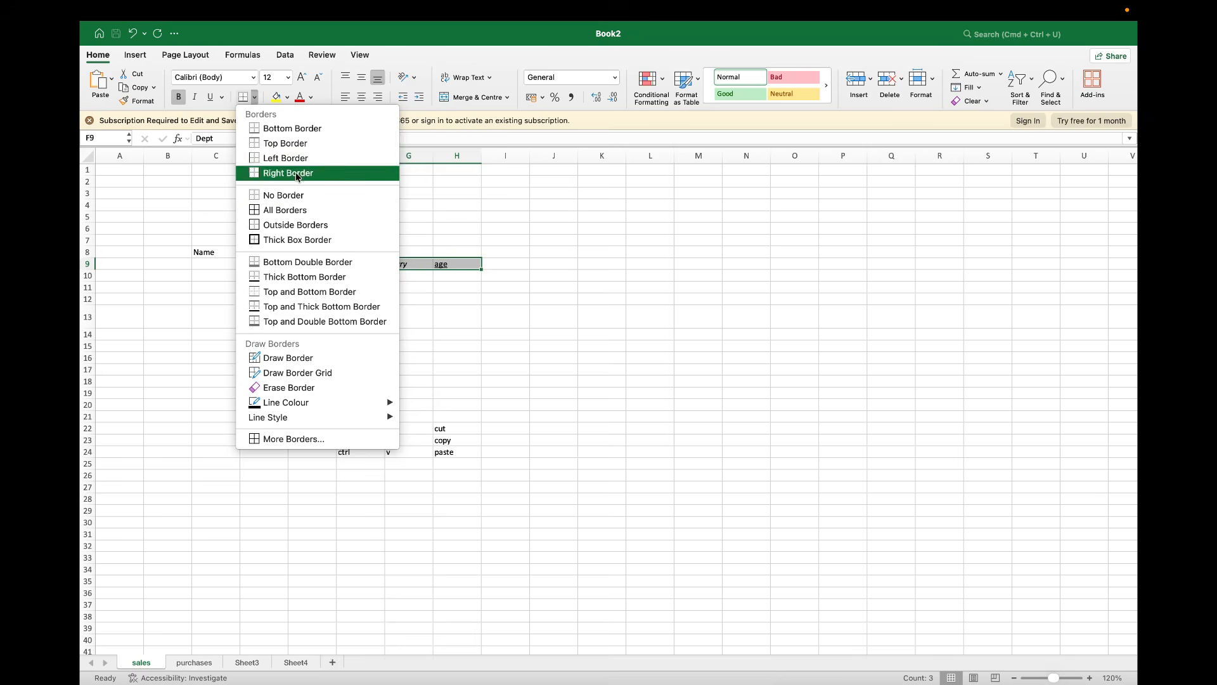
left_click(304, 214)
left_click(458, 334)
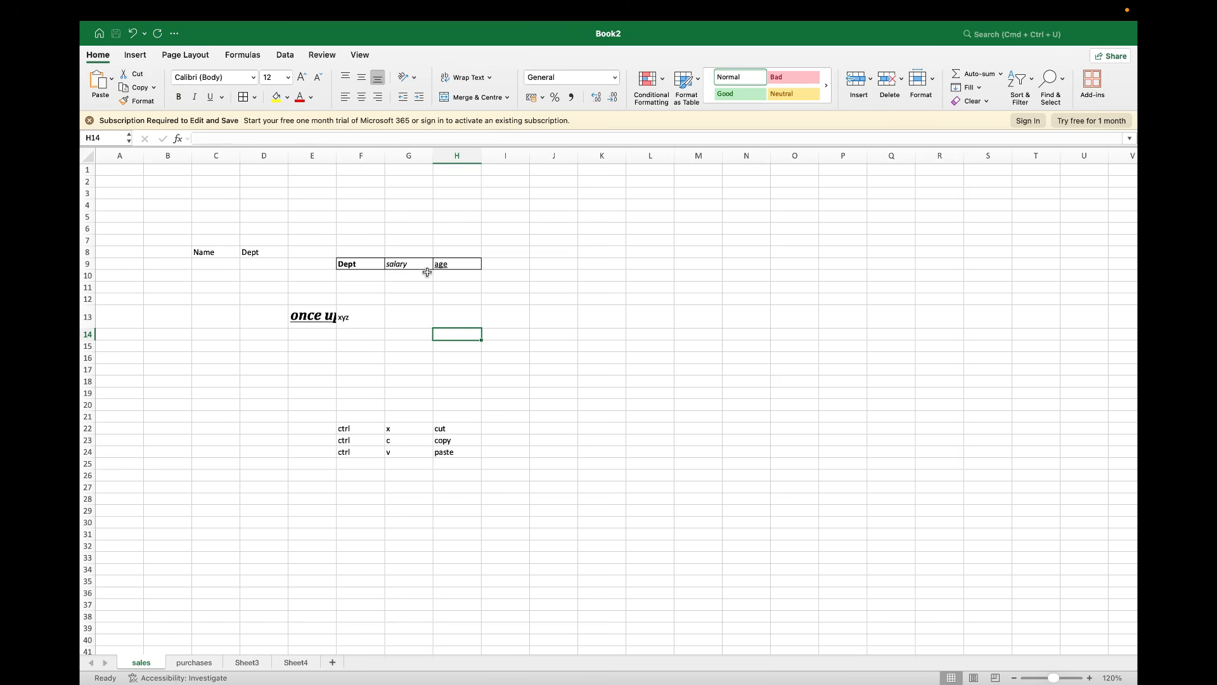
left_click(255, 98)
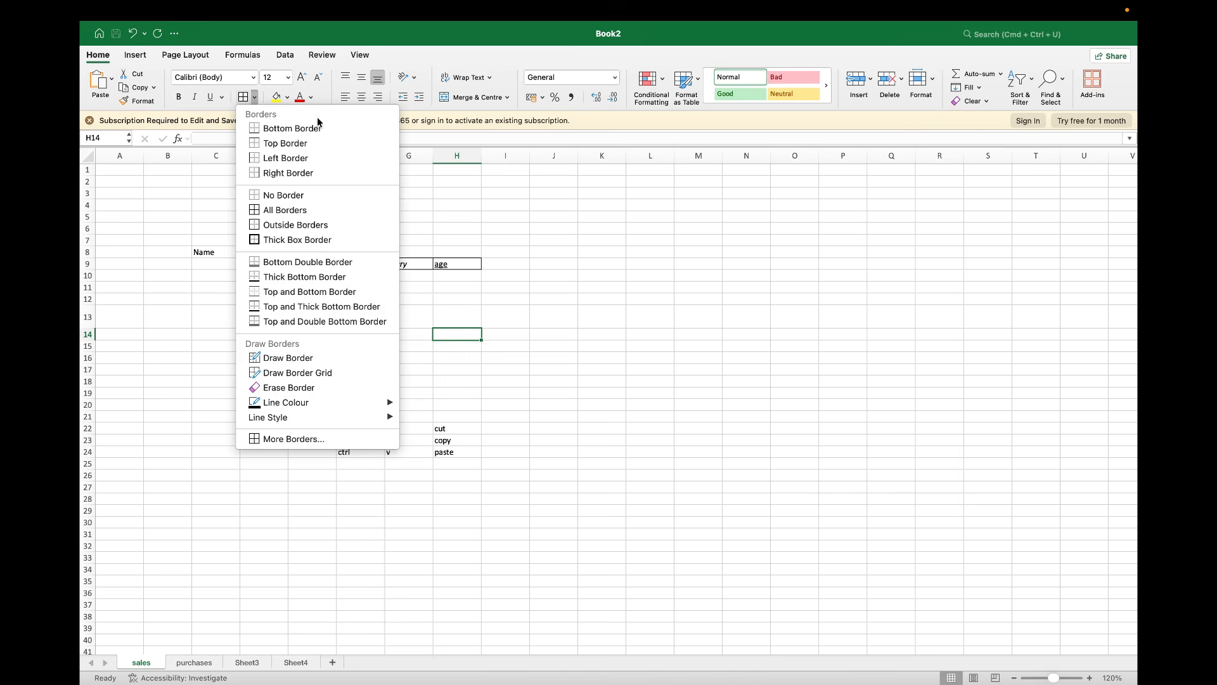
left_click(558, 330)
Fill the Dept cell F9 with yellow, and format the salary text in G9 in red at size 14
left_click(359, 263)
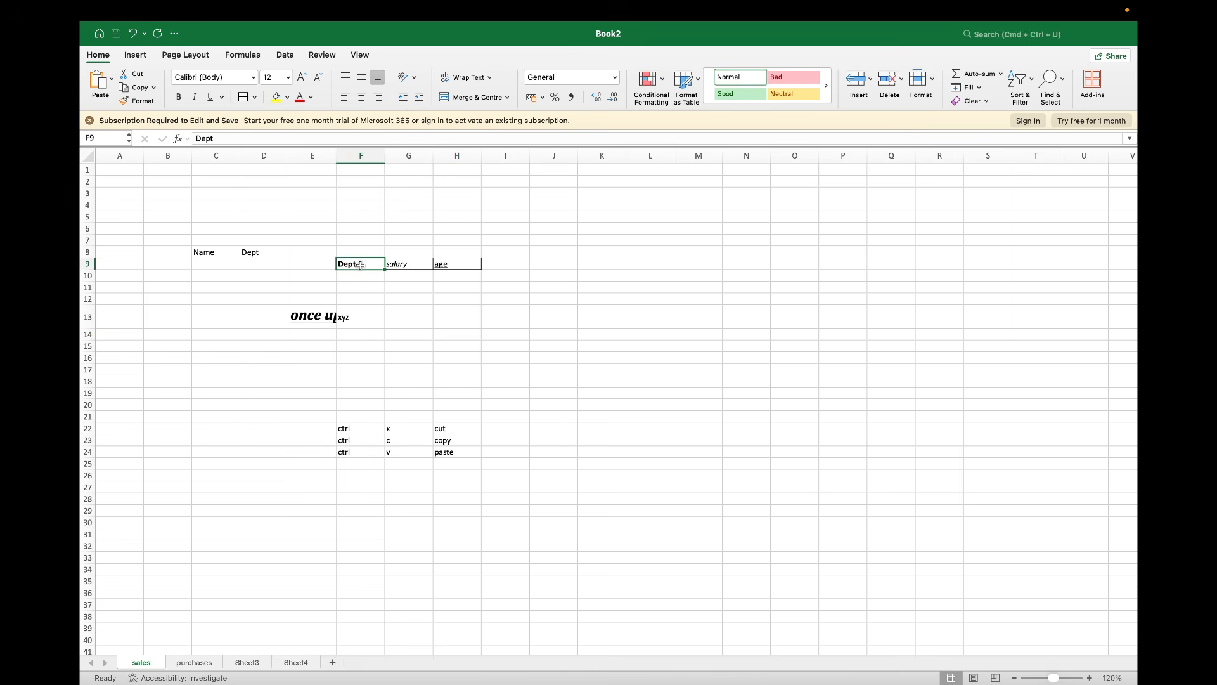
left_click(275, 98)
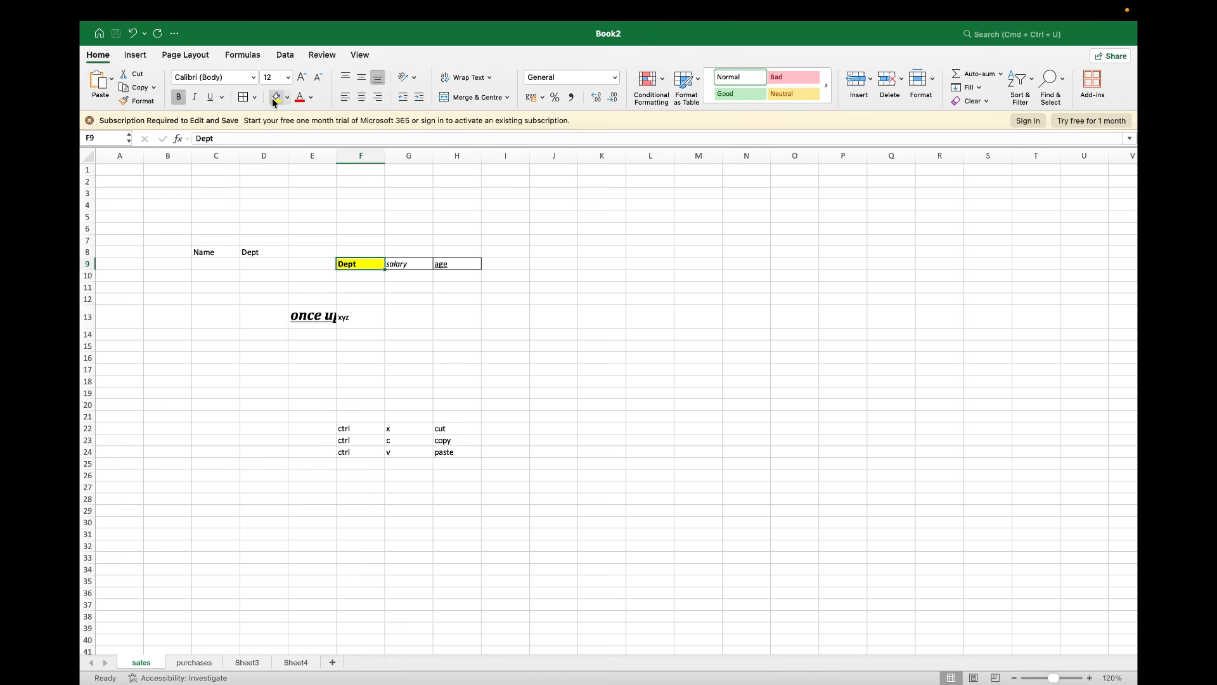
key("Right")
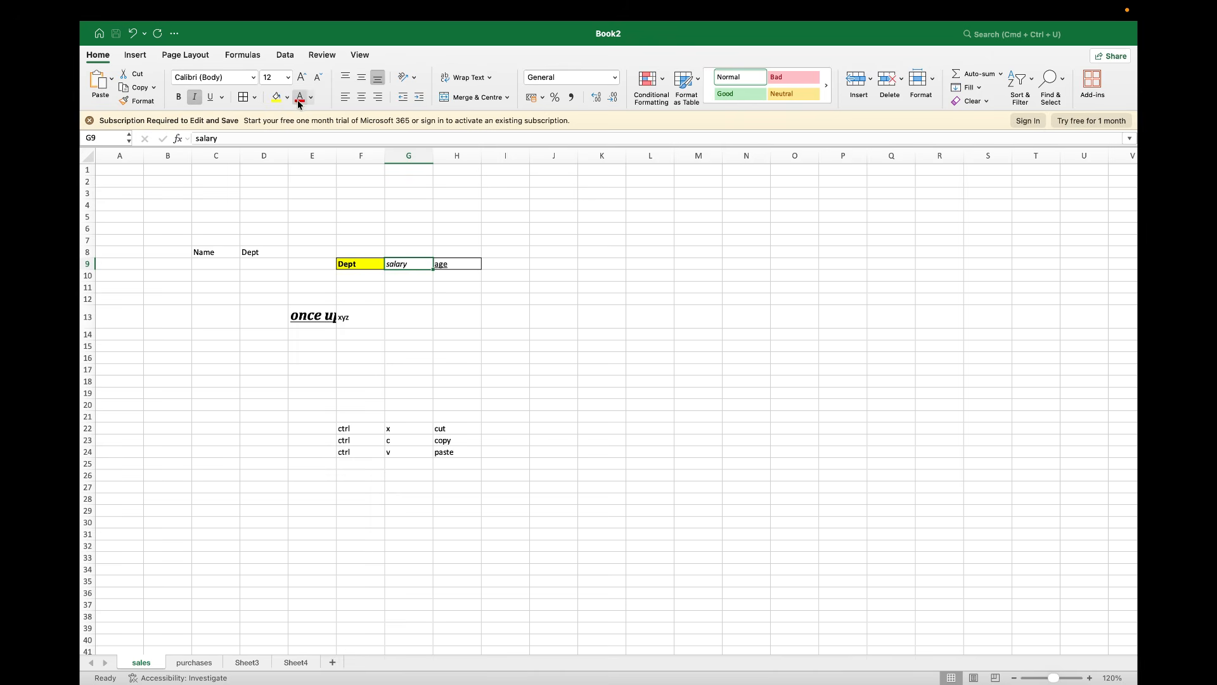
left_click(300, 98)
left_click(302, 79)
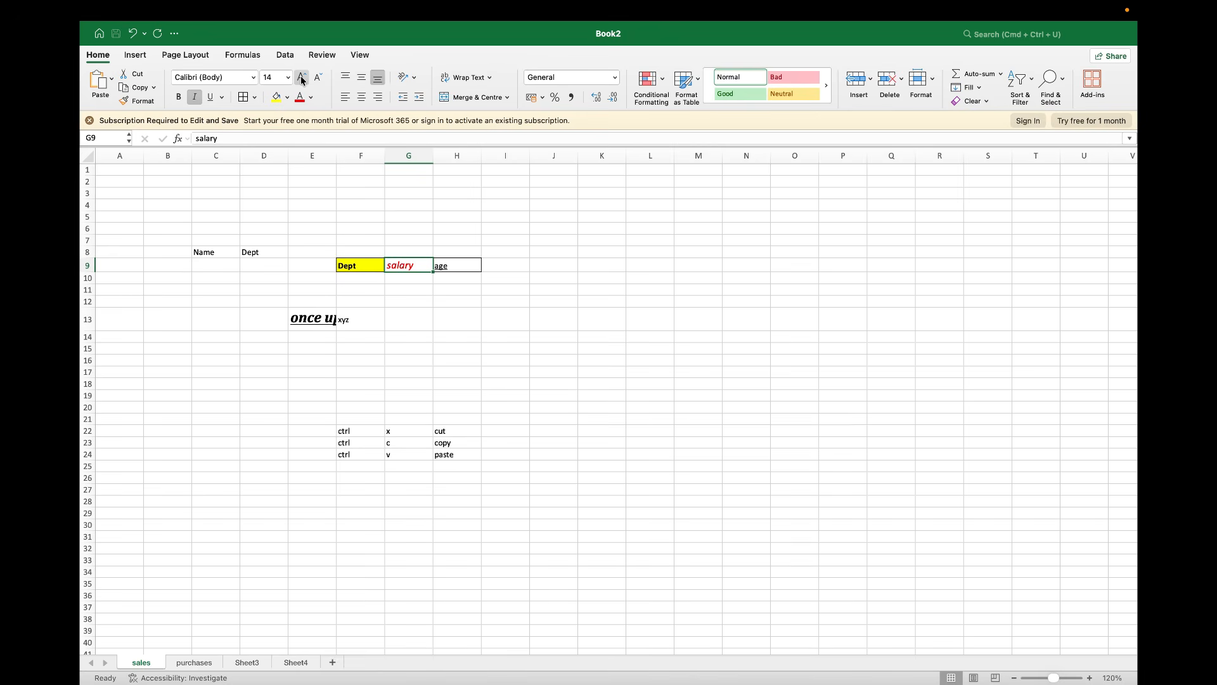
Decrease the font size of the age header in H9 to 11
key("Tab")
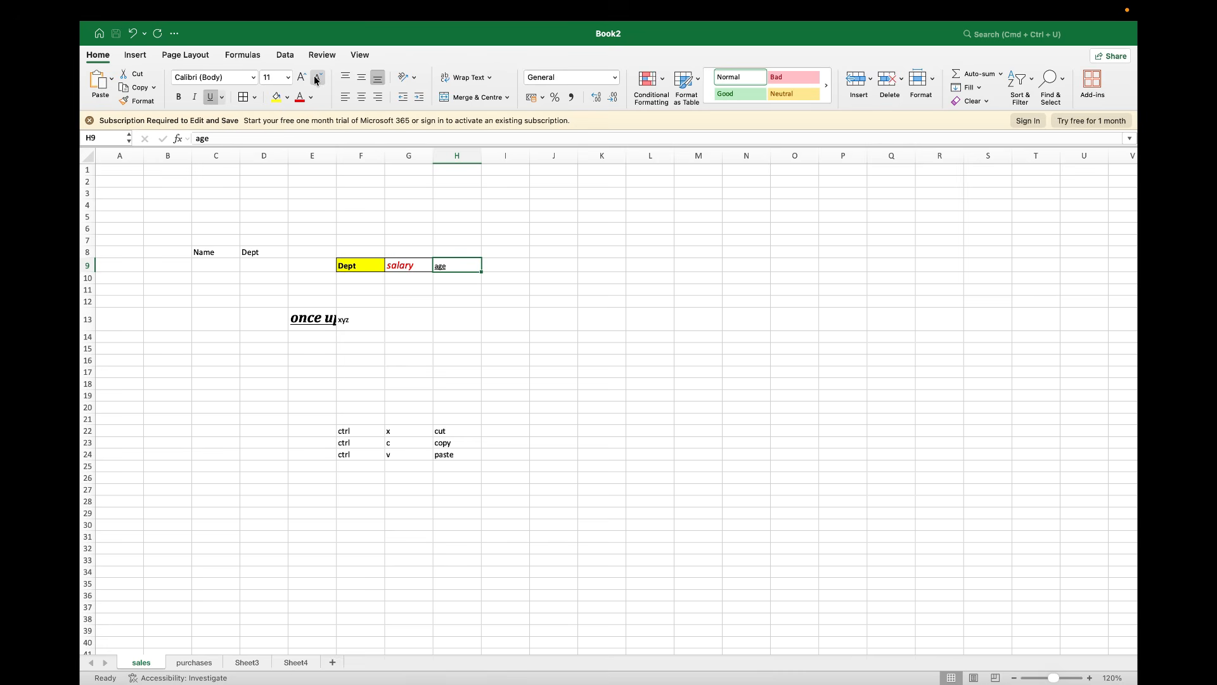
left_click(288, 77)
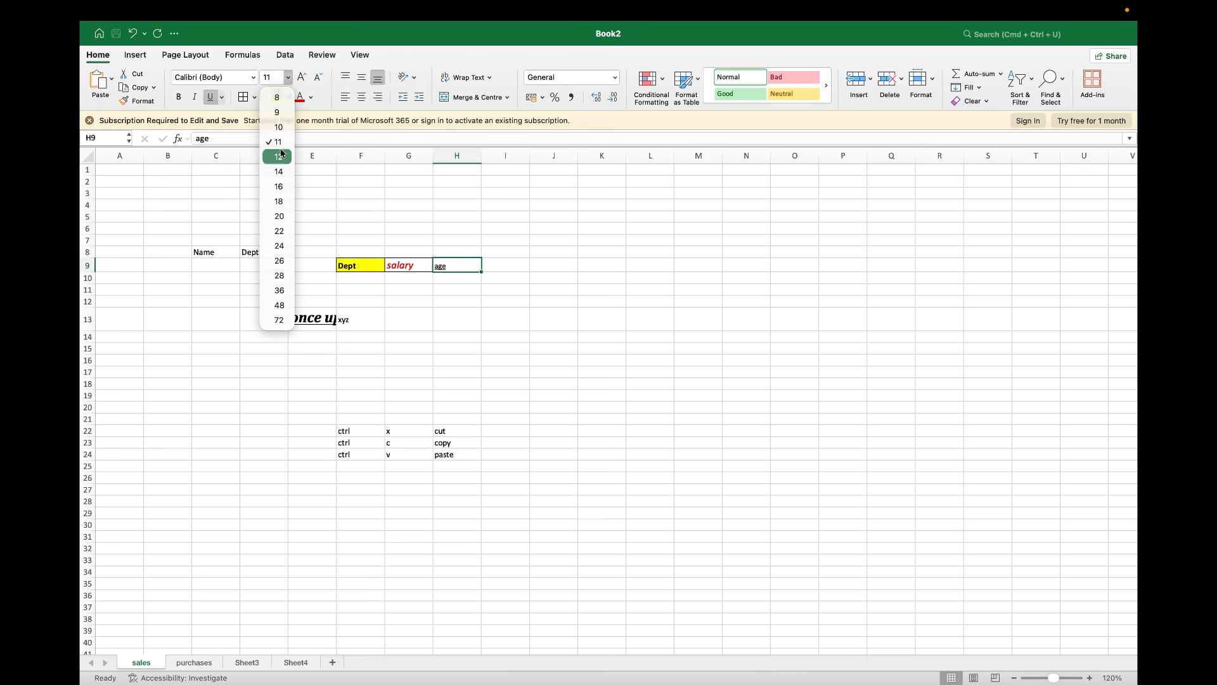
left_click(293, 81)
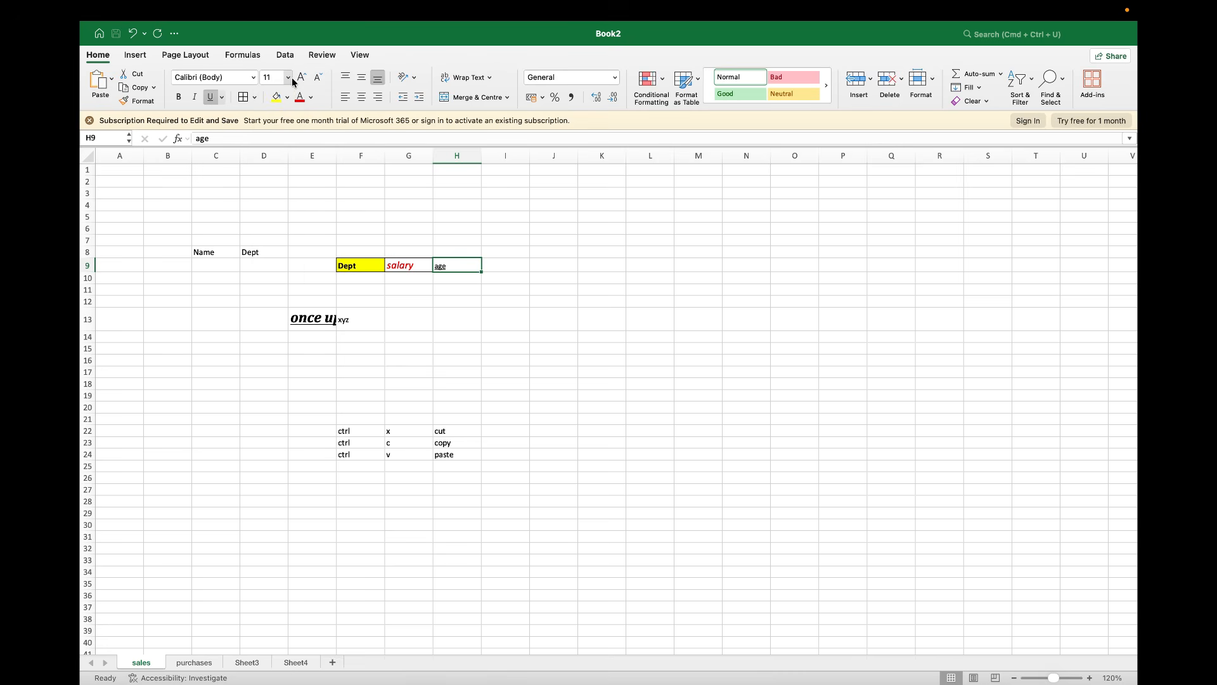
left_click(551, 289)
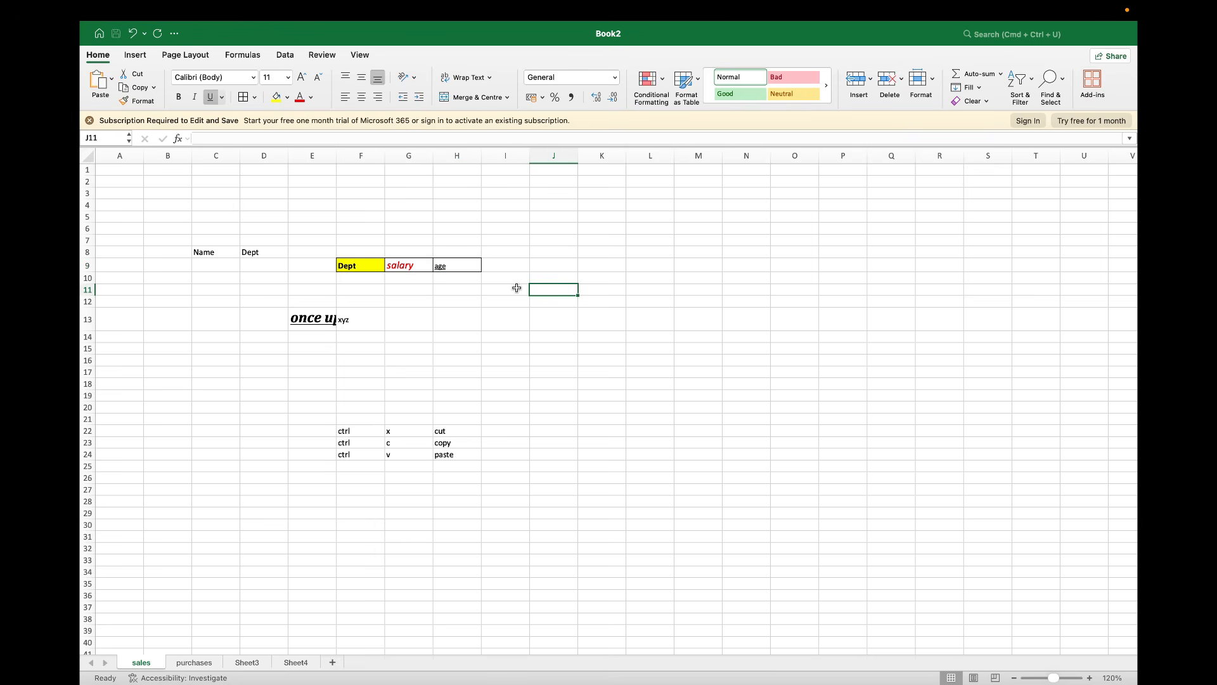
Try left and centre alignment on the Dept header in F9, and finish with it right-aligned
left_click(378, 264)
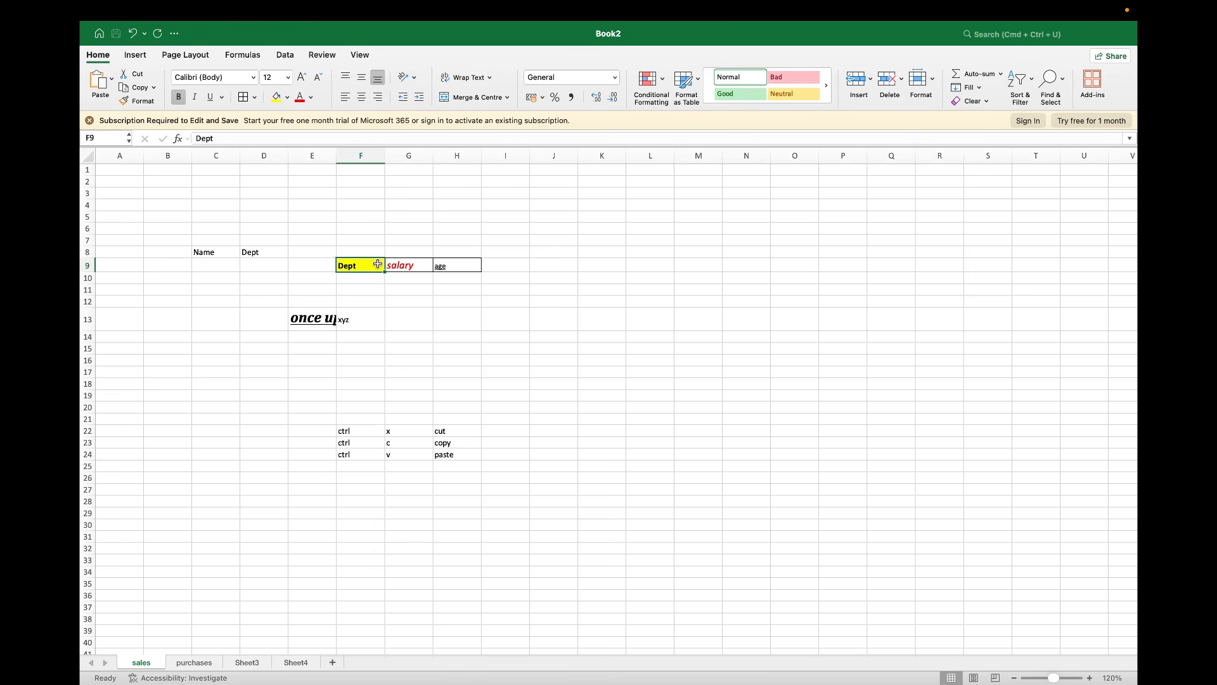
left_click(346, 99)
left_click(363, 99)
left_click(378, 98)
left_click(345, 99)
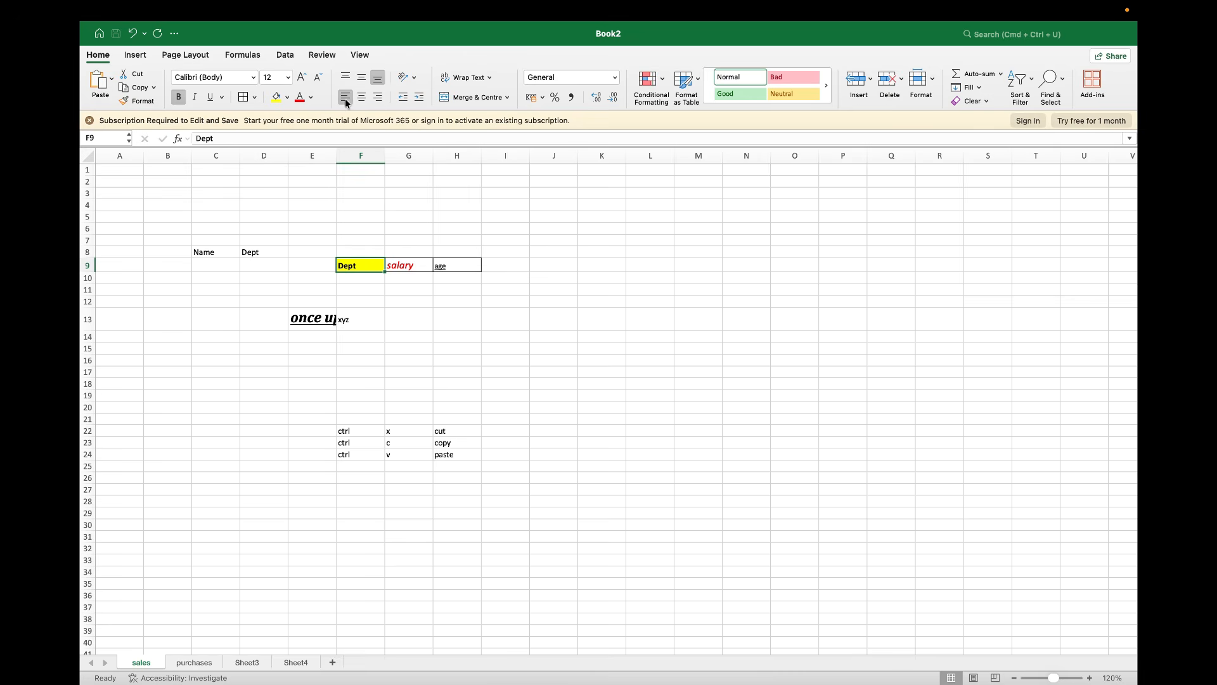
left_click(378, 99)
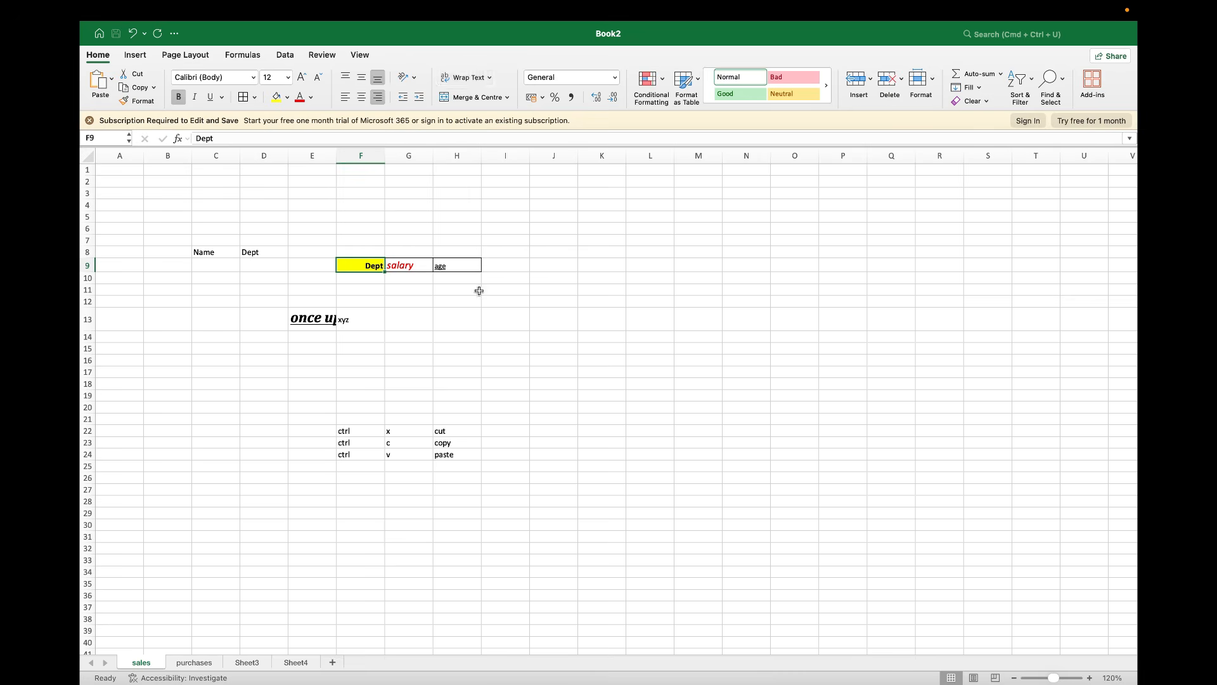
left_click(478, 301)
Try wrapping the sentence in cell E13, and turn the text wrapping off again
left_click(309, 322)
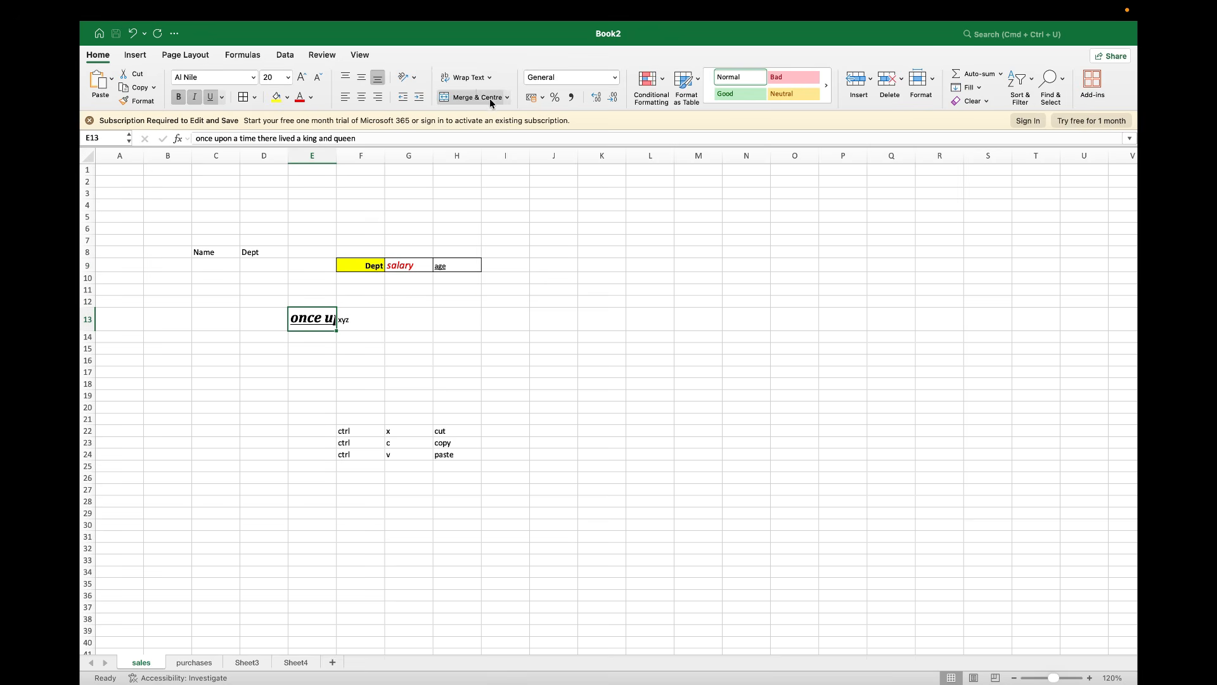
left_click(471, 77)
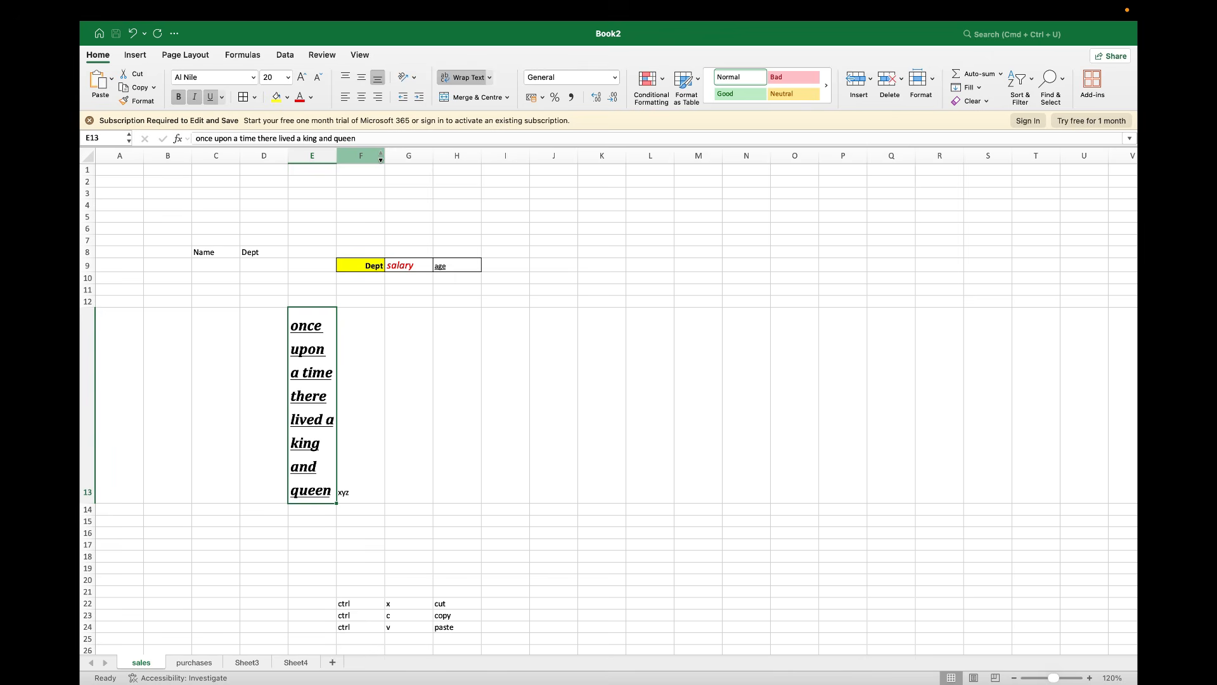
left_click(470, 78)
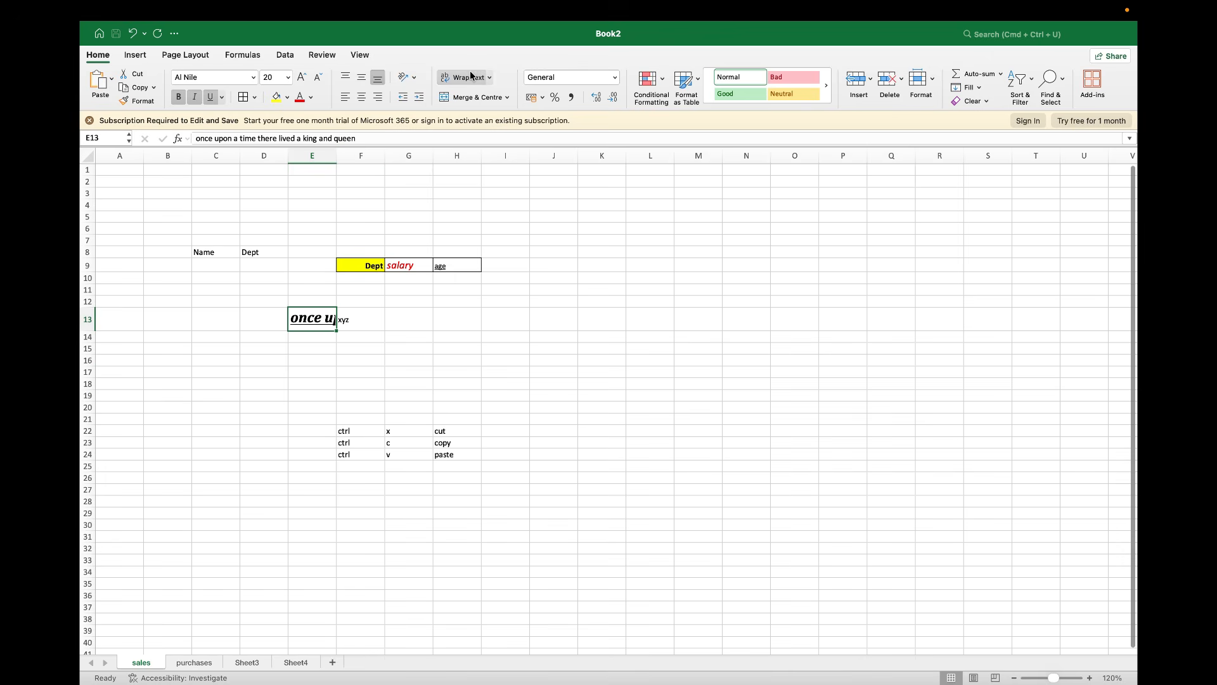
Autofit the width of column E to the sentence in E13, and check cells F13 and E13
double_click(336, 155)
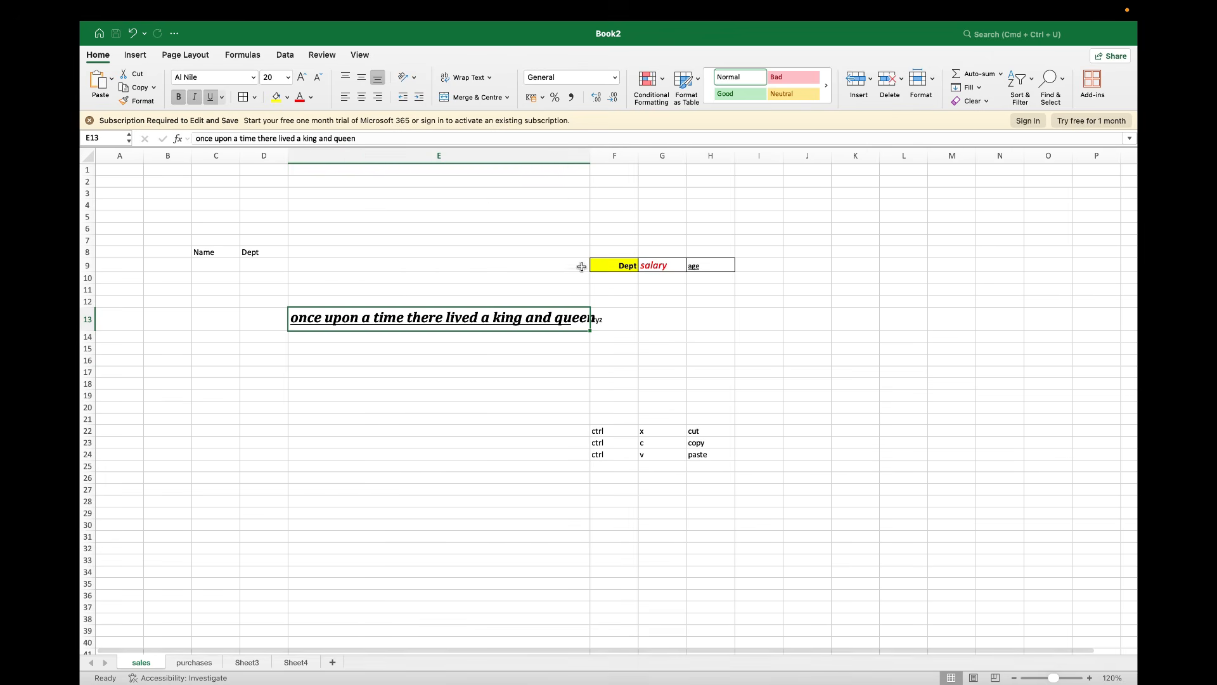
left_click(635, 329)
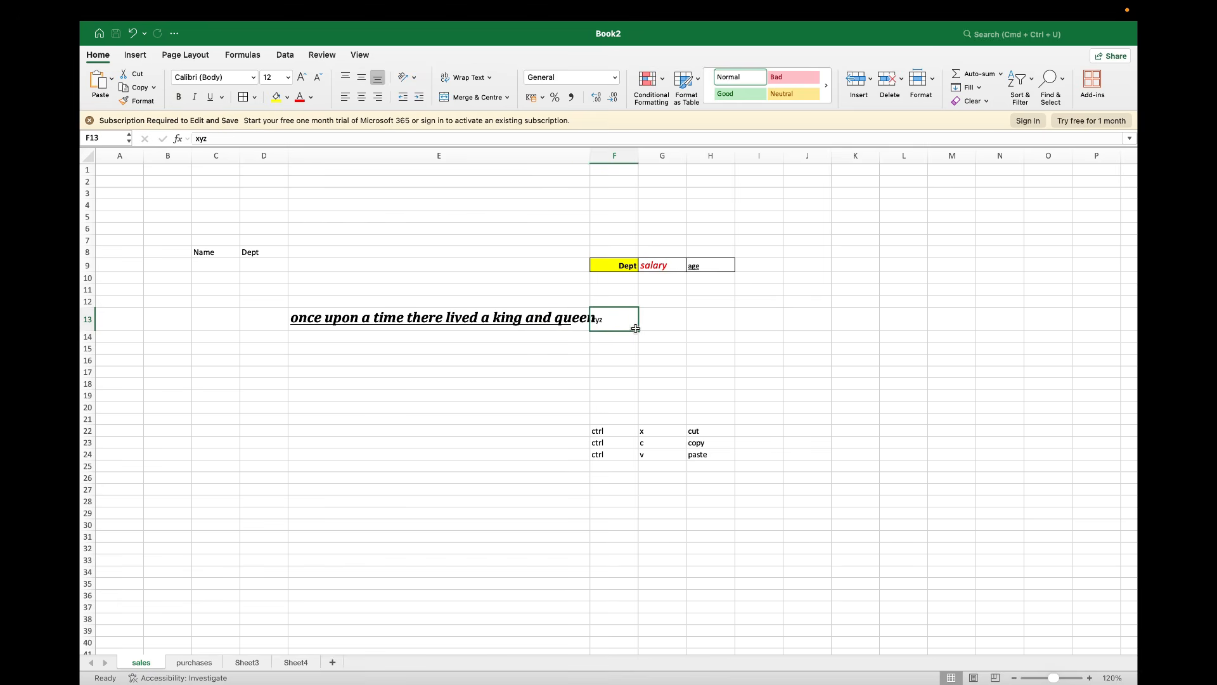
left_click(536, 319)
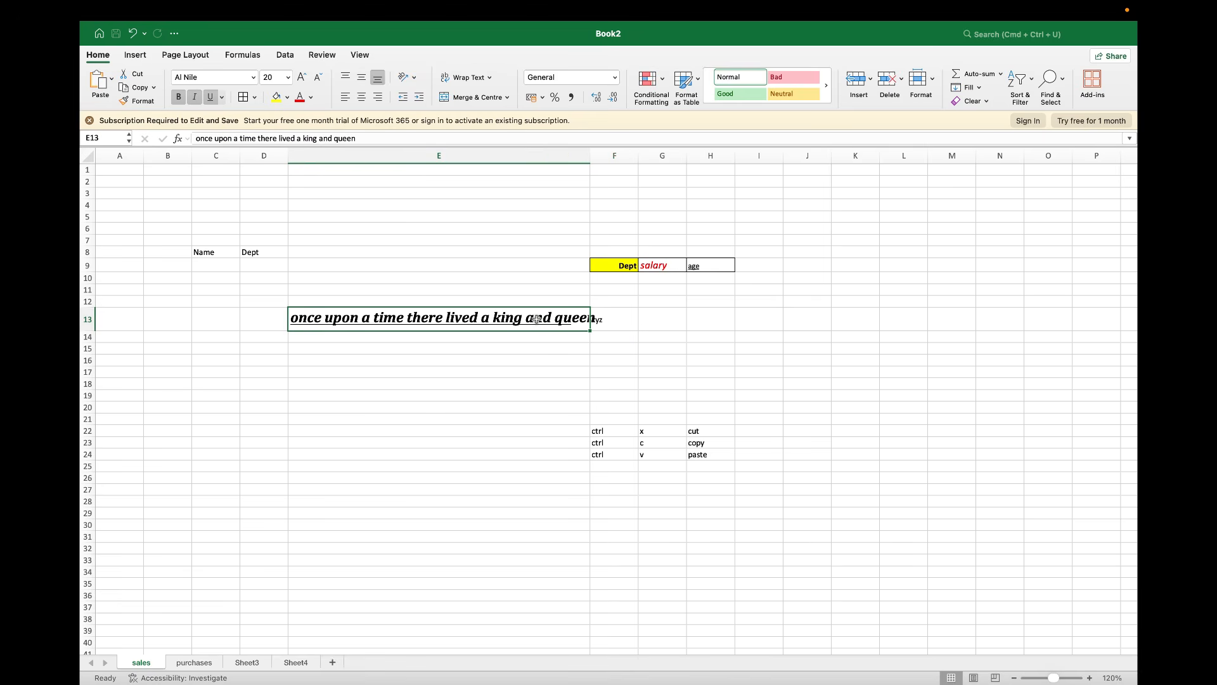
Merge and centre the cells G2:J2
left_click(654, 186)
key("shift+Right")
key("shift+Right")
key("shift+Right")
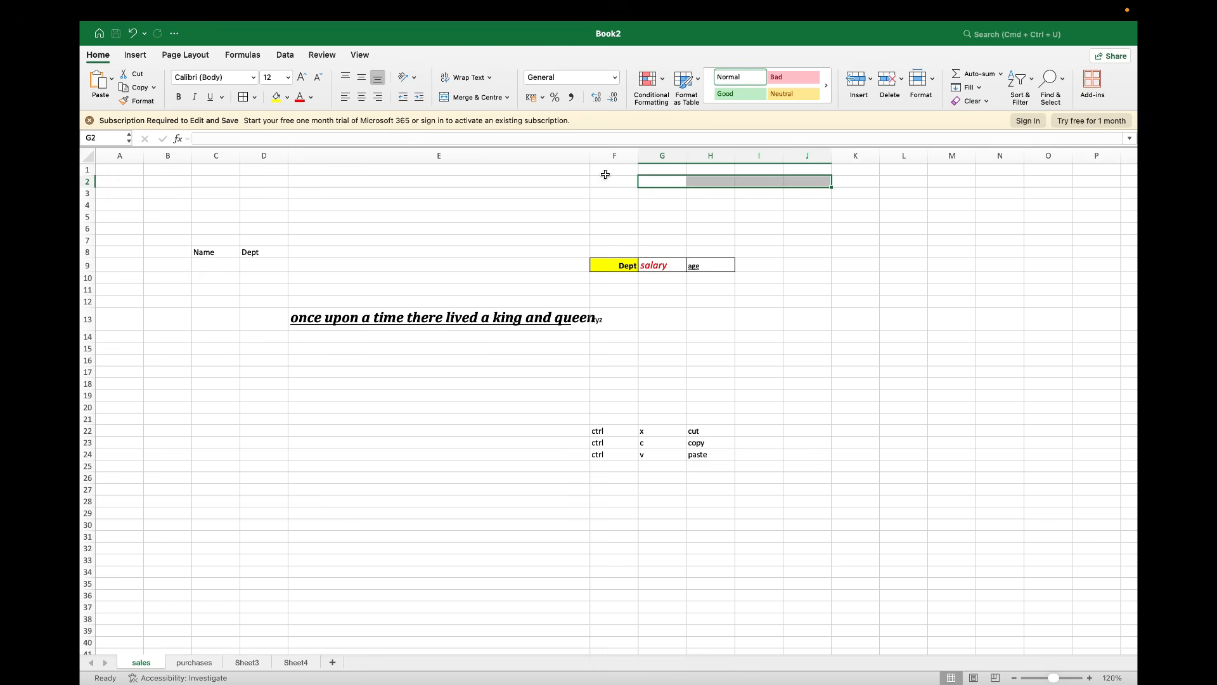
left_click(471, 97)
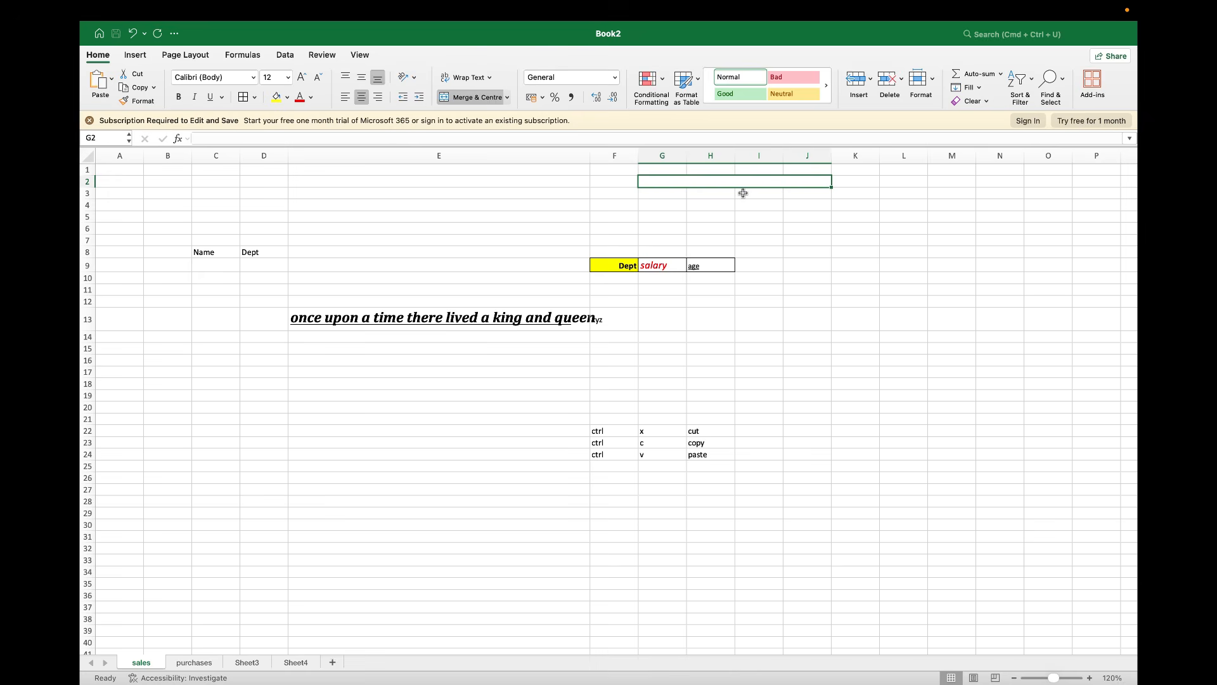
Enter "header" in the merged cells G2:J2, and unmerge those cells
type("header")
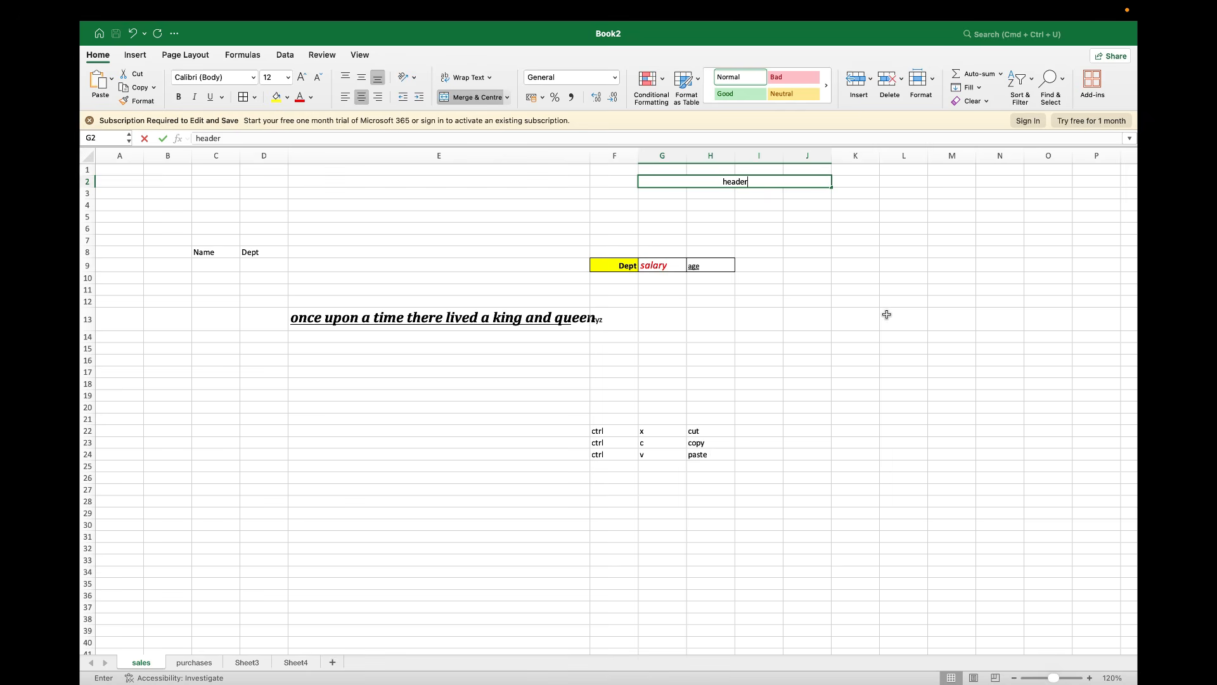
key("Return")
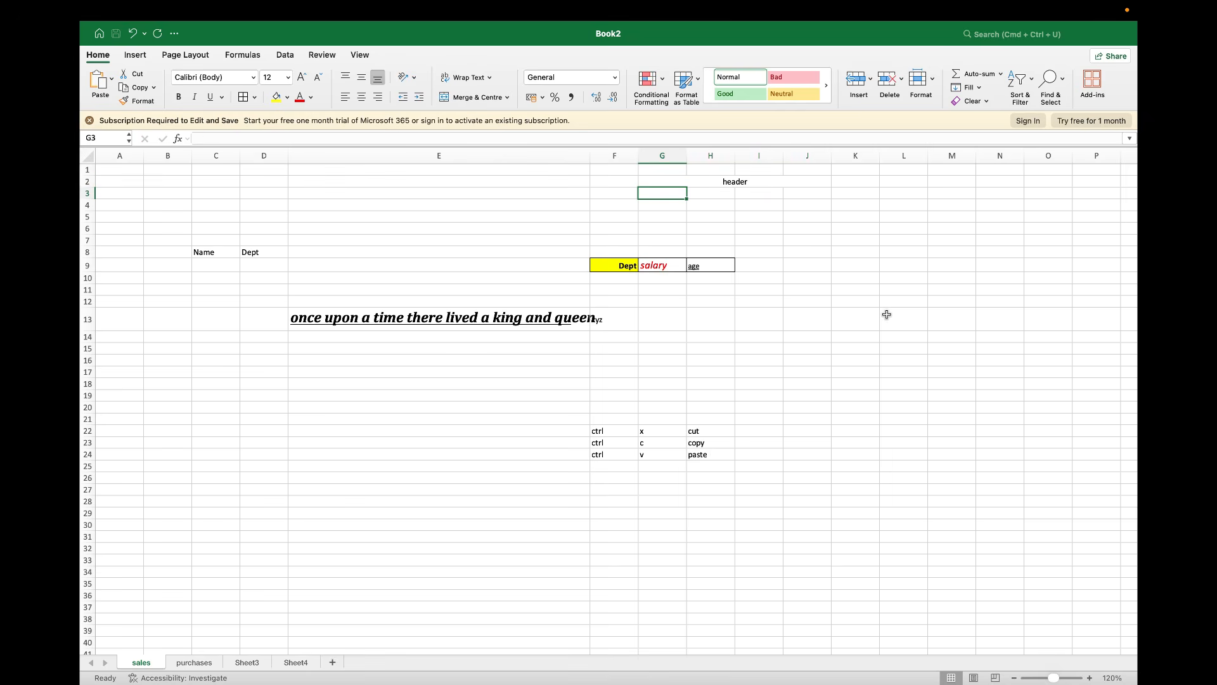
key("Up")
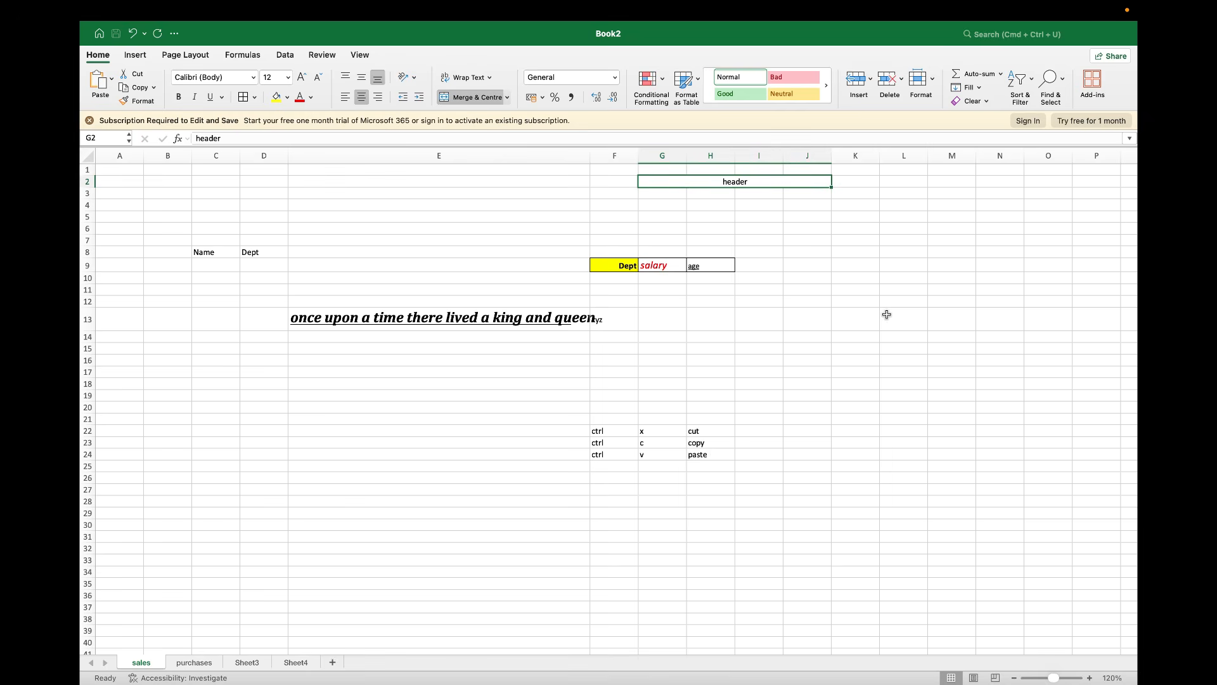
left_click(490, 98)
Enter the numbers 123 in J11 and 456 in J12
left_click(797, 286)
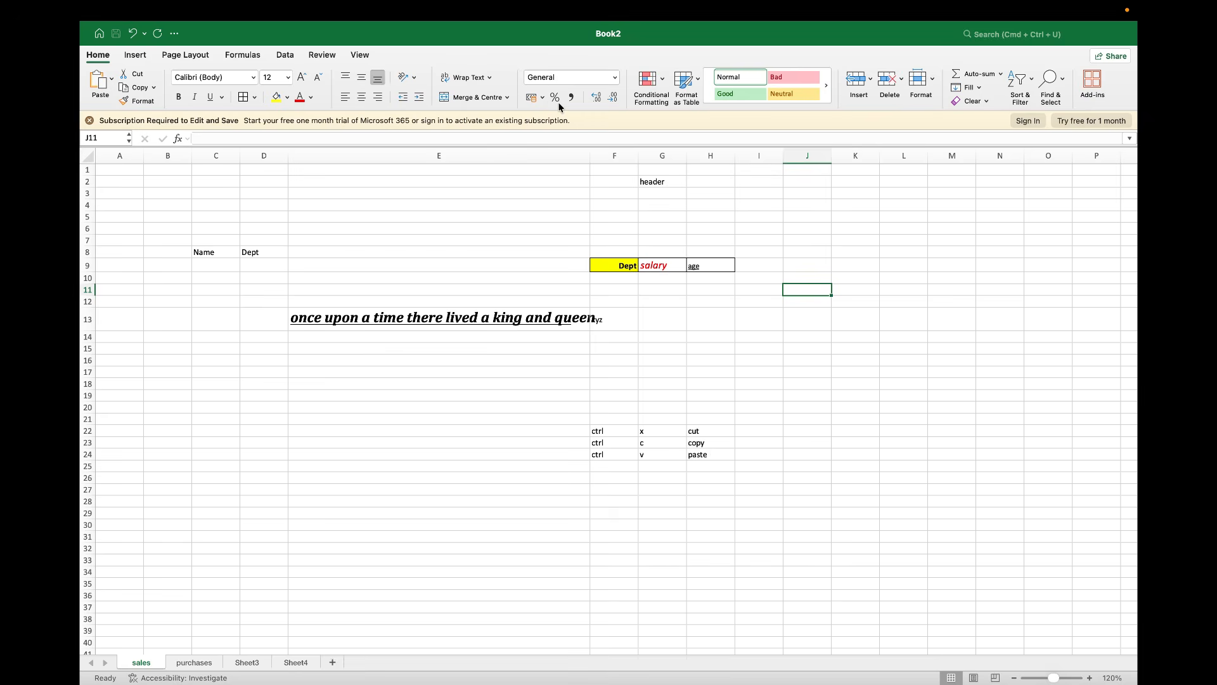
type("123")
key("Return")
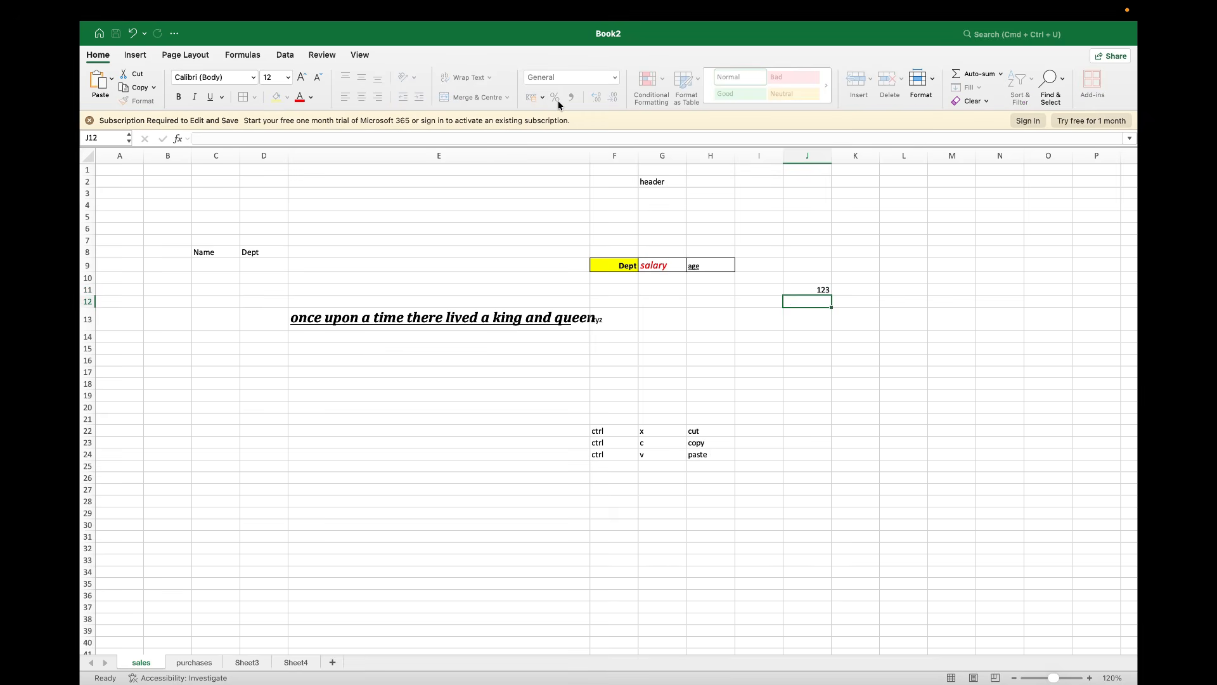
type("456")
key("Return")
Format J11 as a percentage and J12 with the comma style
key("Up")
key("Up")
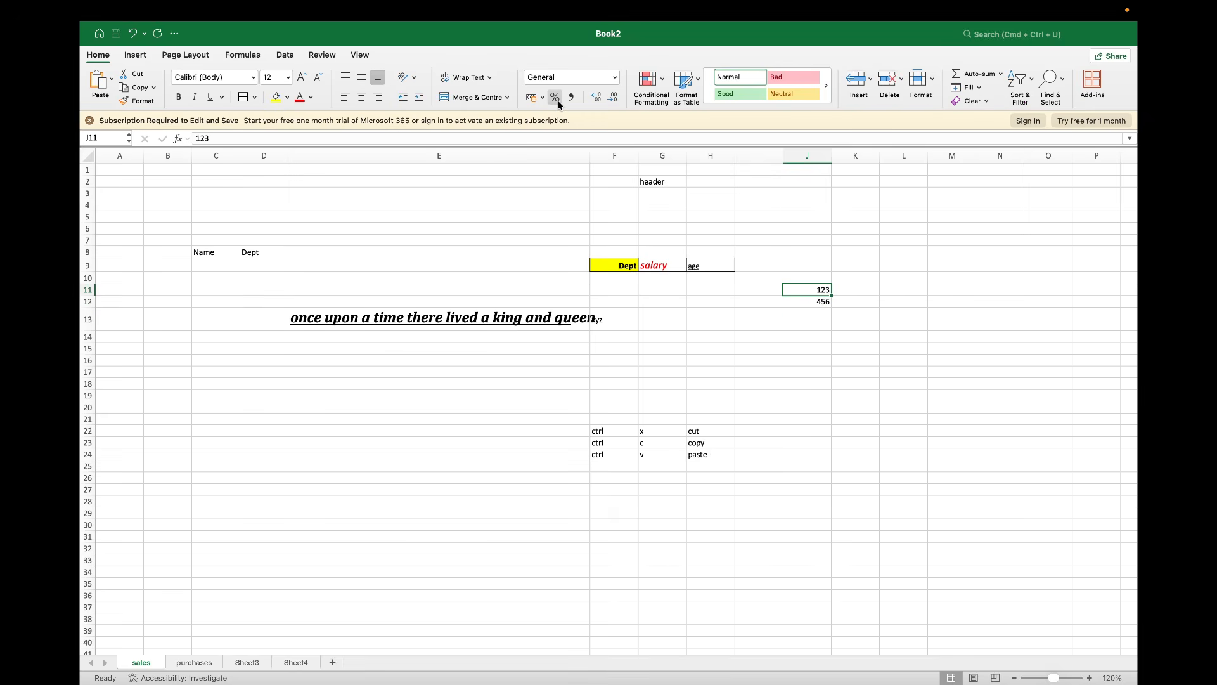
left_click(559, 102)
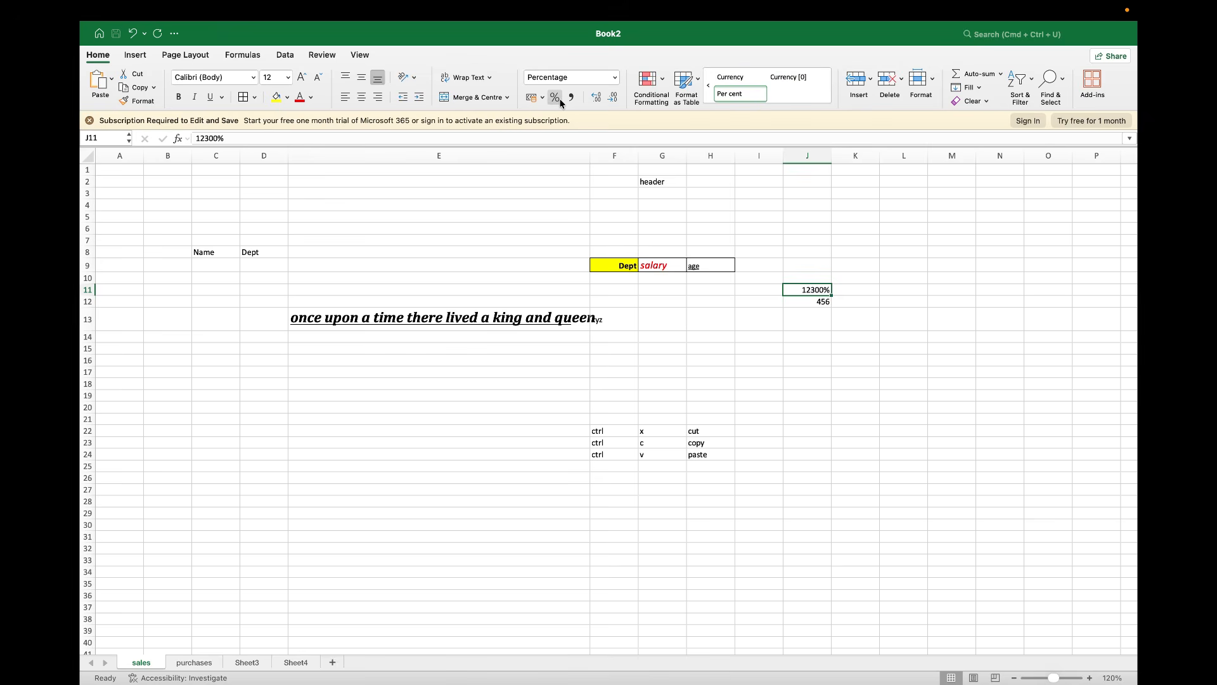
key("Down")
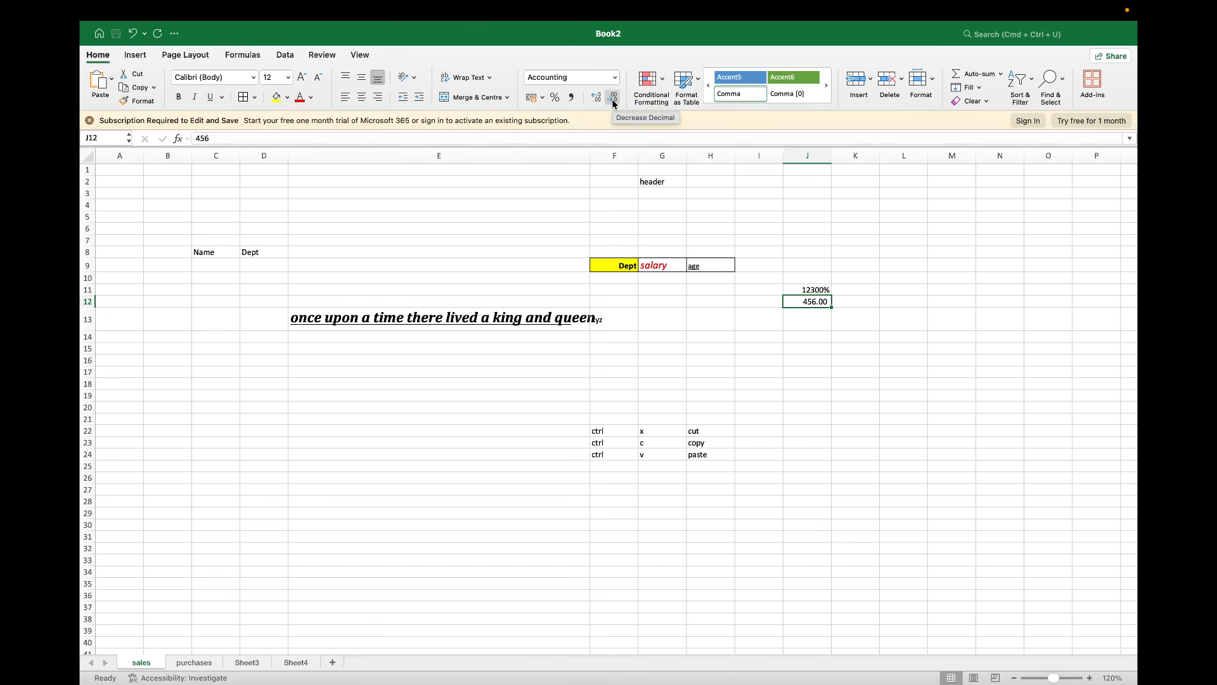
Look through the conditional formatting options, including the choices for clearing rules
left_click(664, 81)
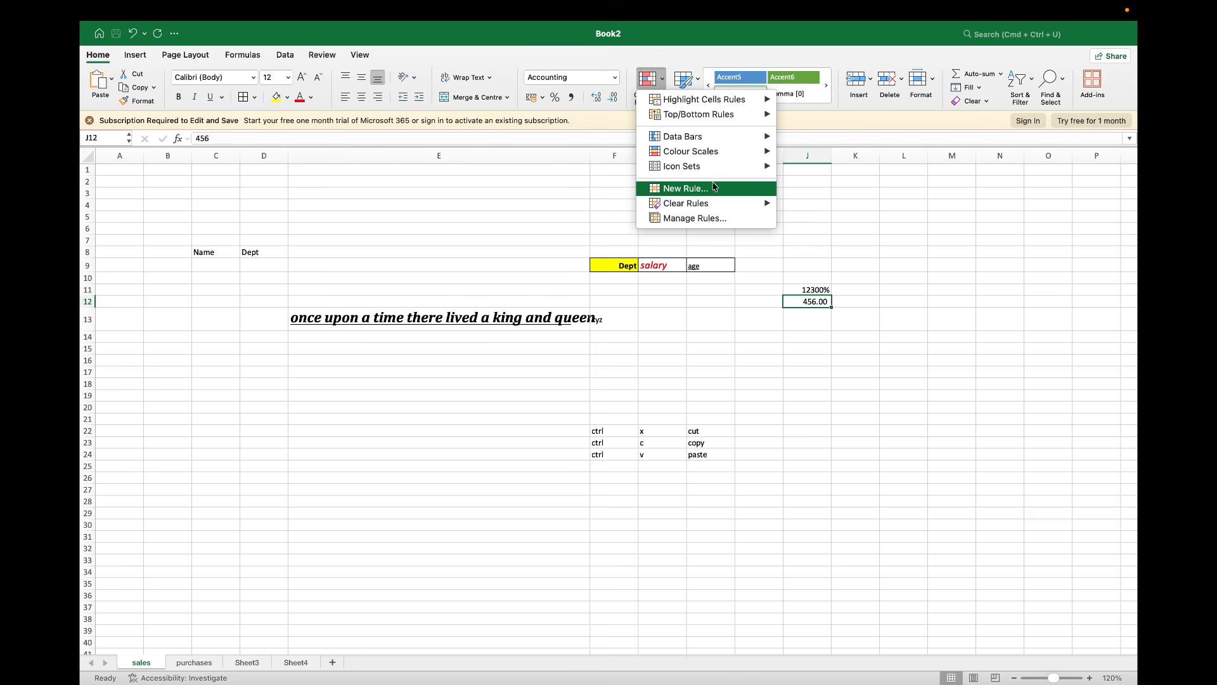
mouse_move(713, 208)
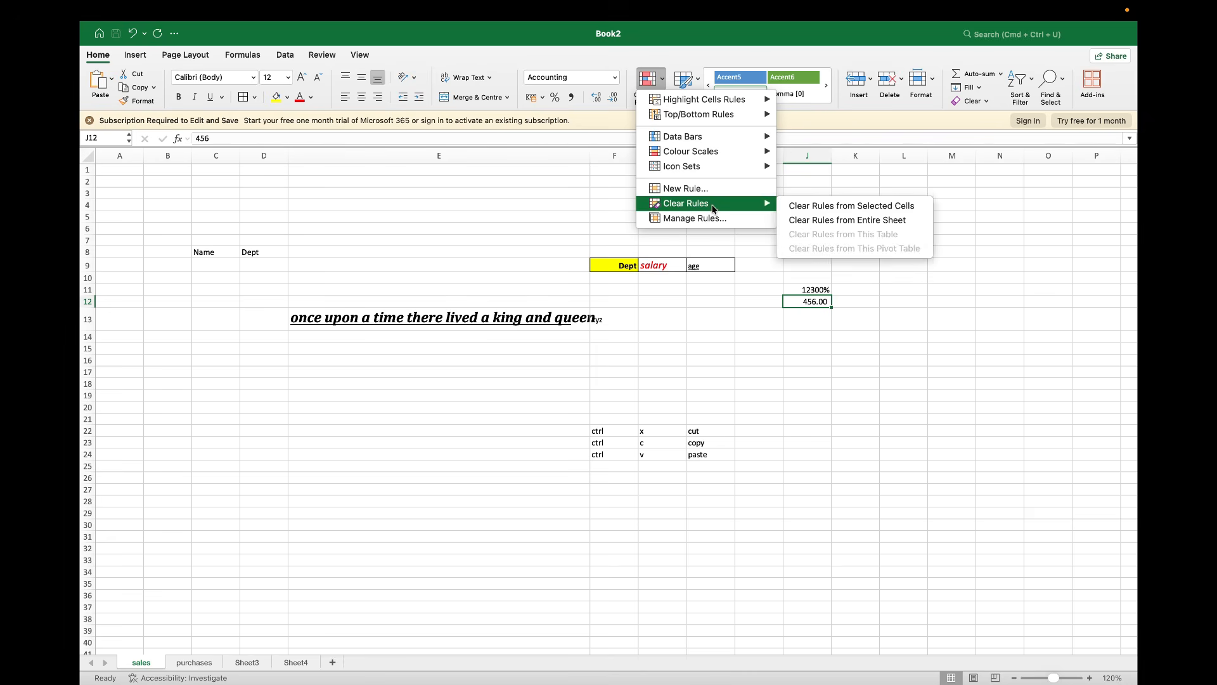
left_click(665, 80)
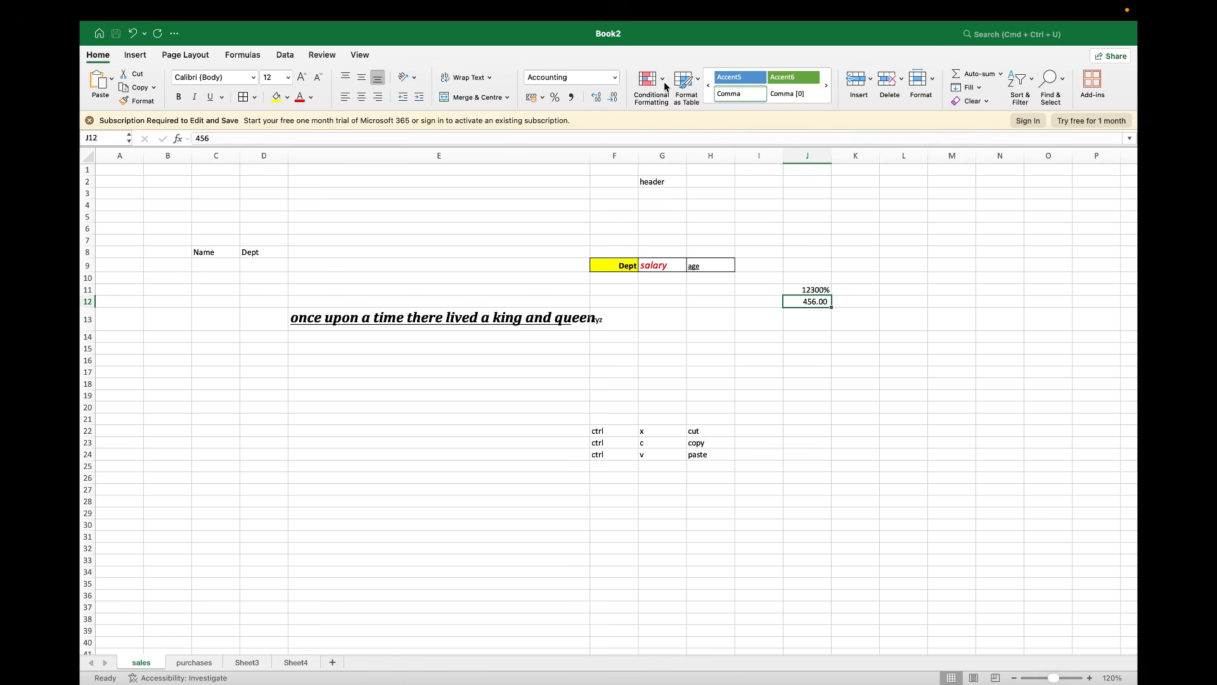
Insert blank cells at F15 and delete them again, and narrow column E
left_click(639, 326)
left_click(628, 349)
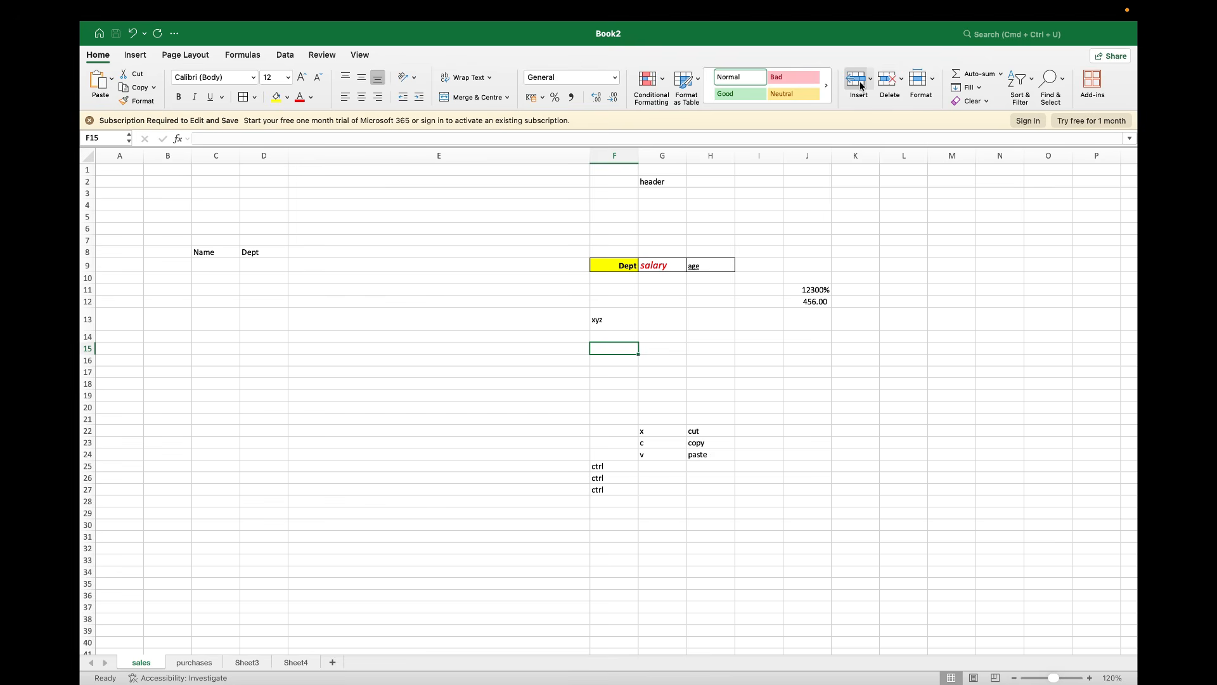
left_click(892, 83)
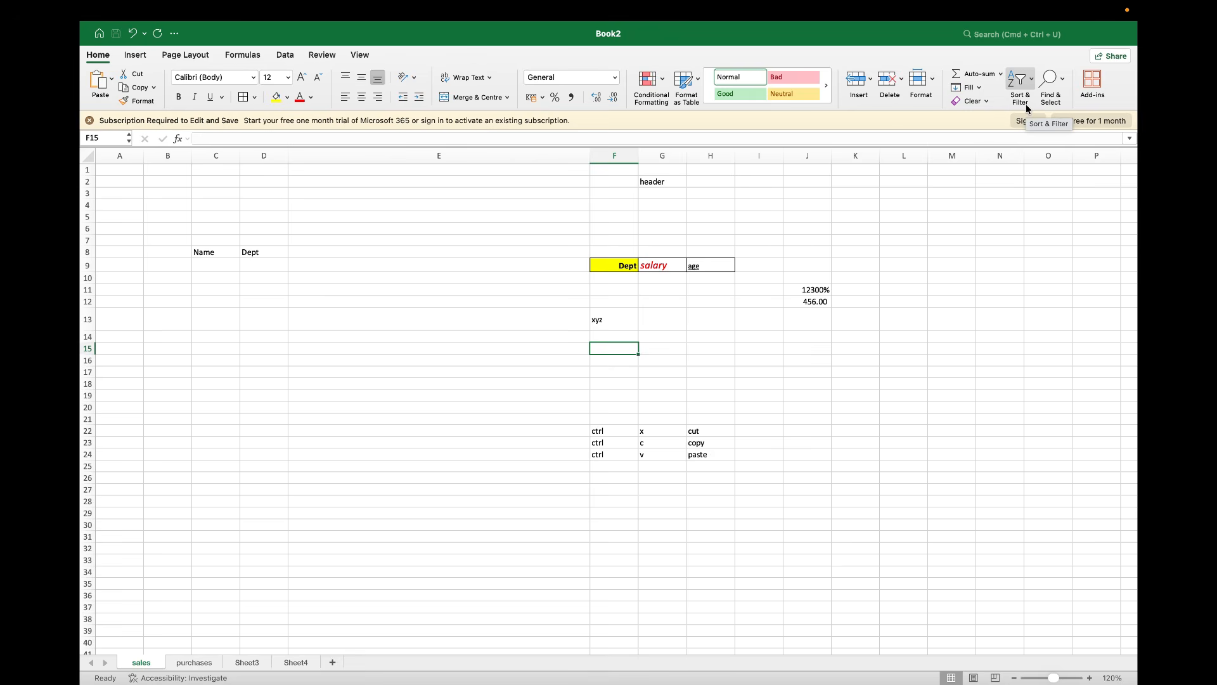
left_click_drag(590, 158, 377, 158)
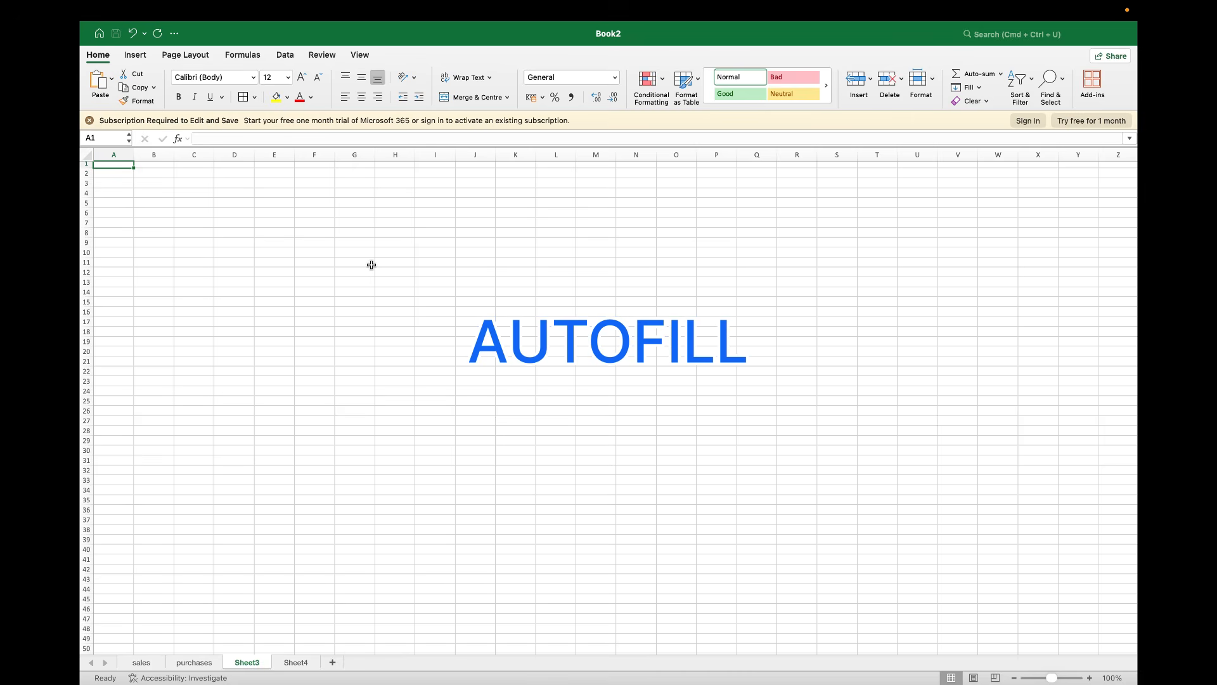
On Sheet3, enter the months jan, Feb and Mar in cells D14:D16
scroll(315, 293, "down", 4)
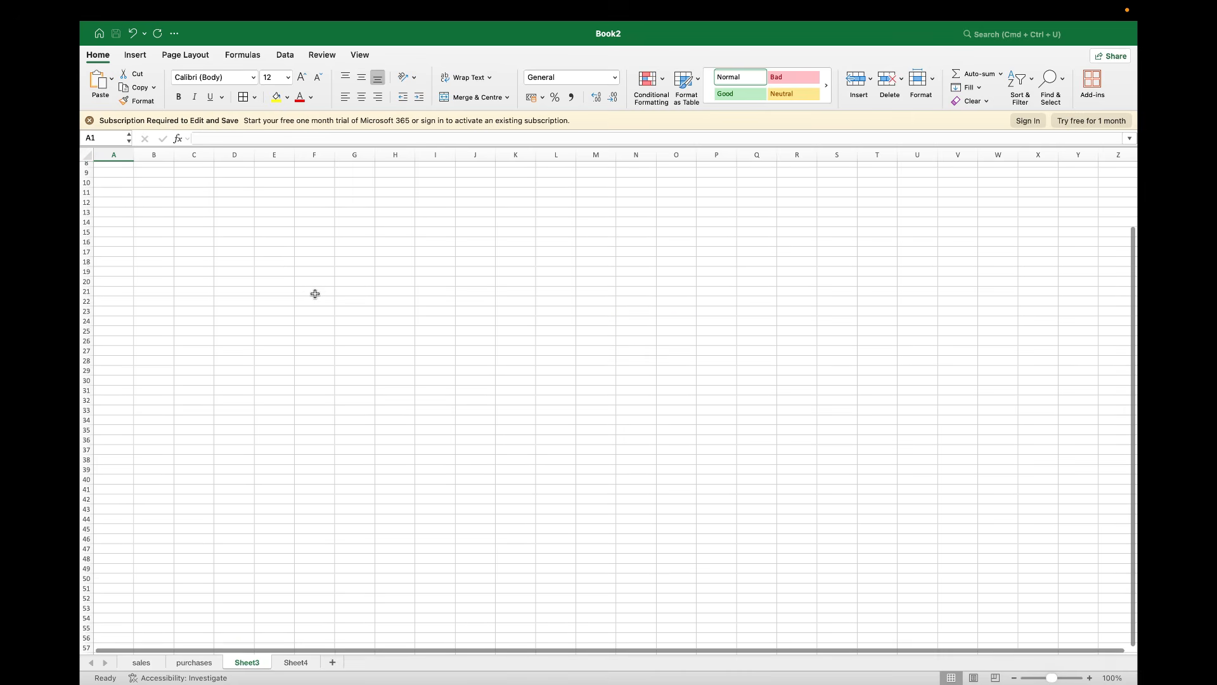
left_click(222, 222)
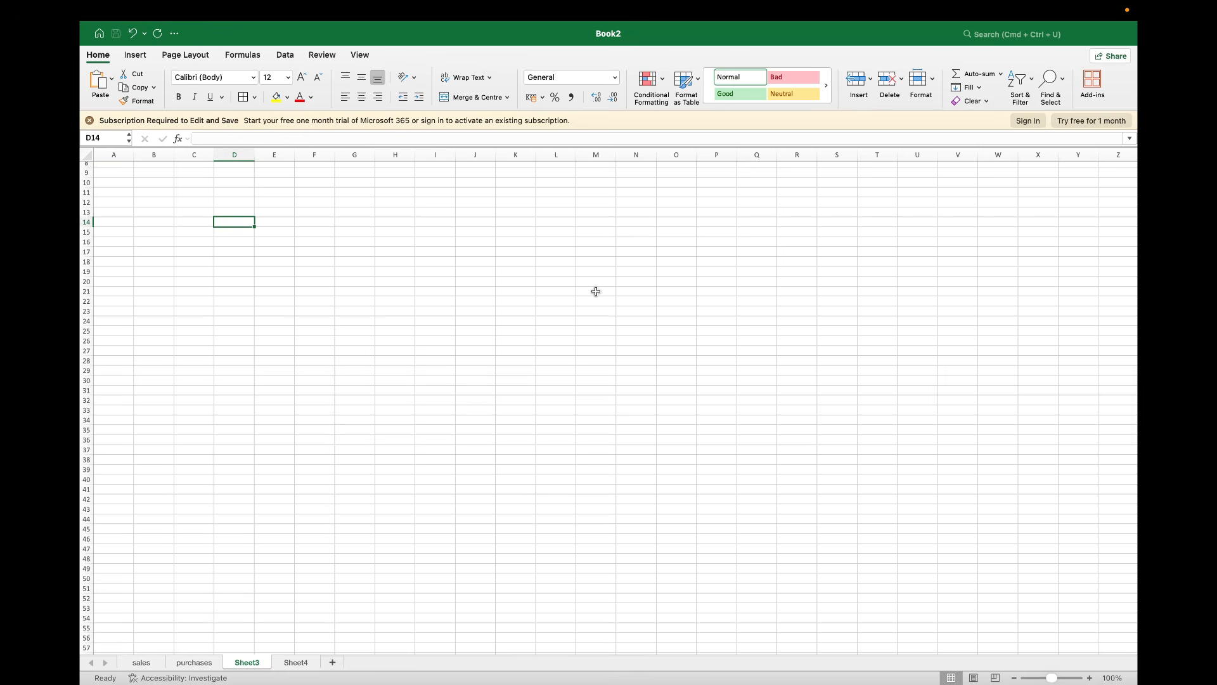
type("jan")
key("Return")
type("Feb")
key("Return")
type("Mar")
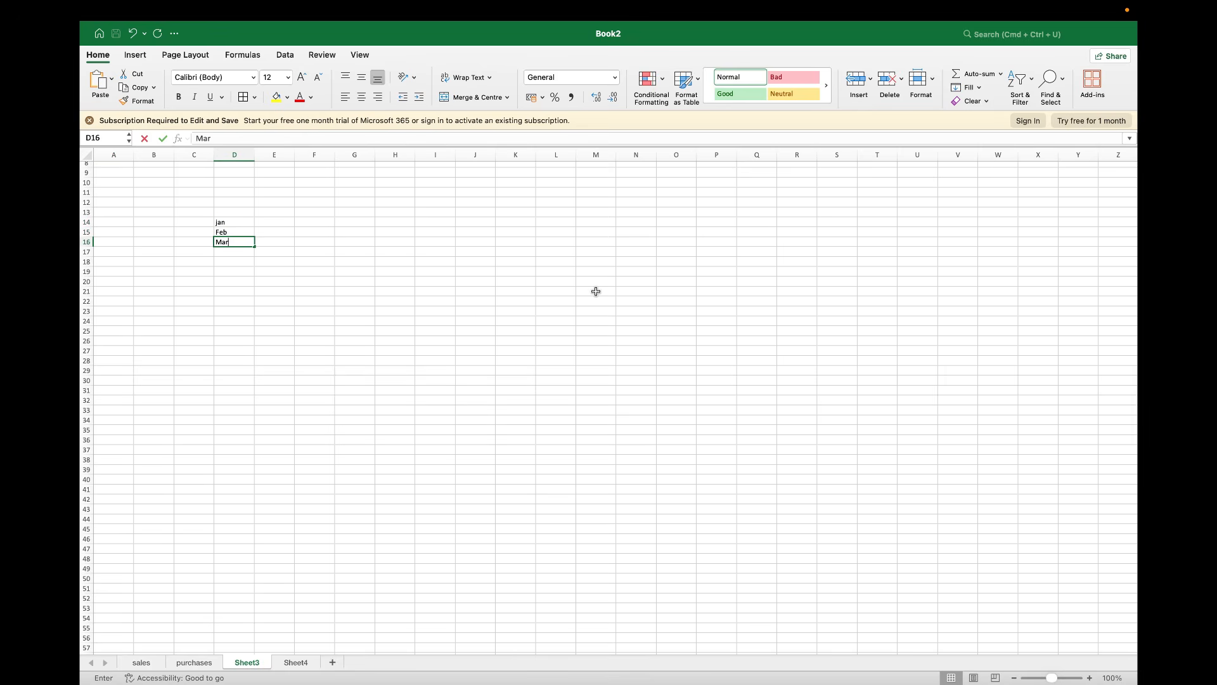
key("Return")
Autofill the month series from D14:D16 down to dec in D25
key("Up")
key("Up")
key("Up")
key("shift+Down")
key("shift+Down")
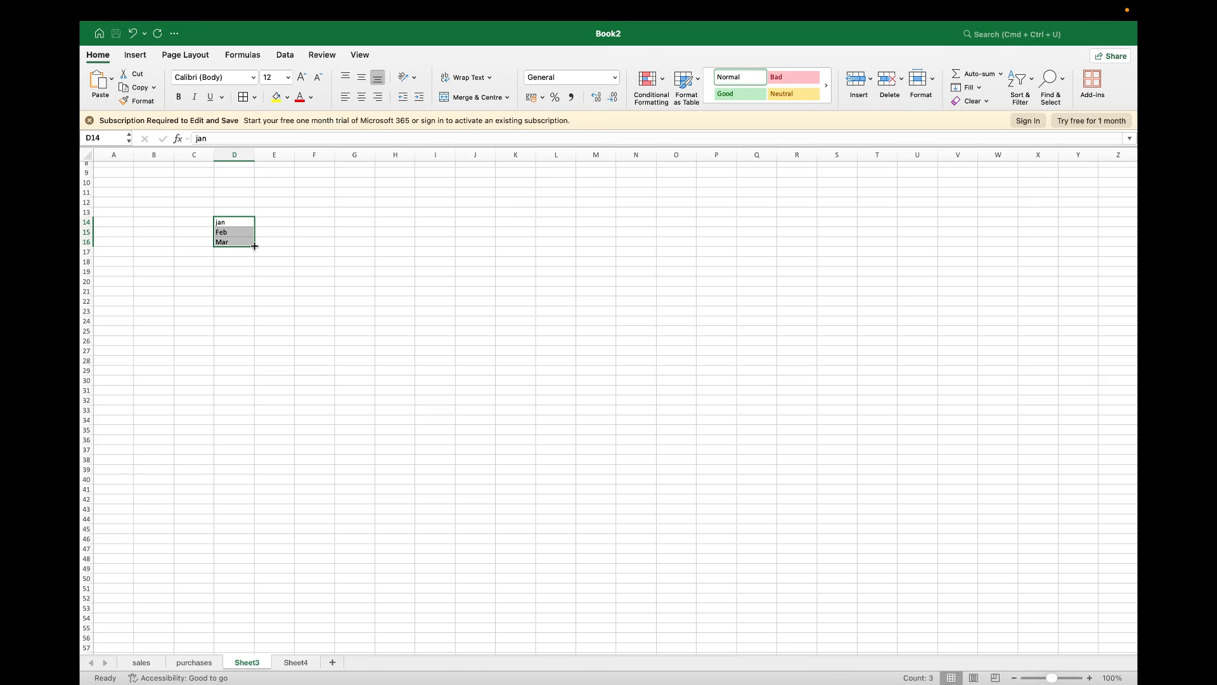
left_click_drag(254, 246, 257, 336)
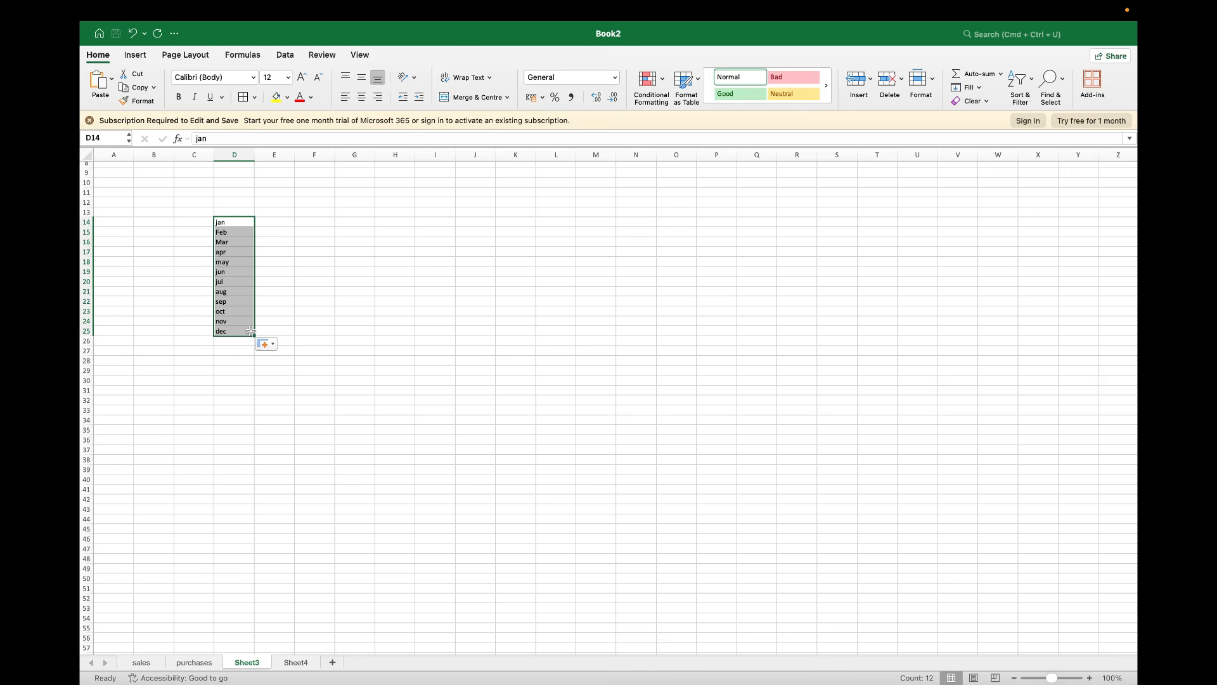
Enter Monday in F14 and Tuesday in F15
left_click(316, 218)
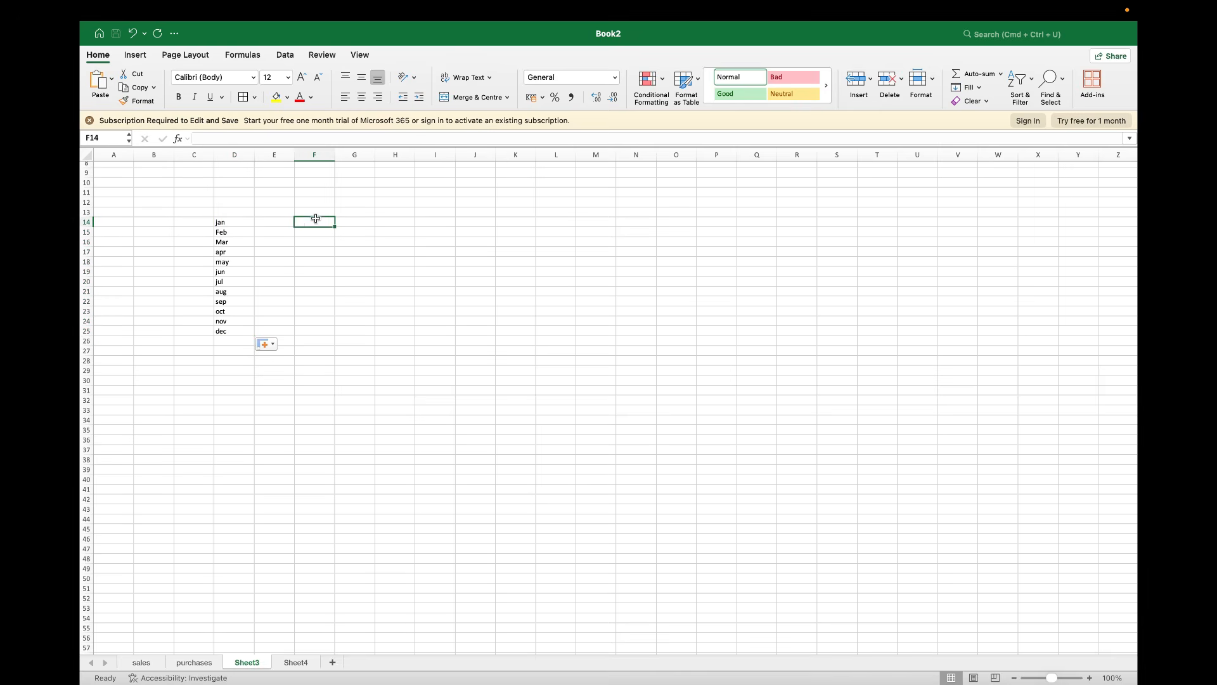
type("Monda")
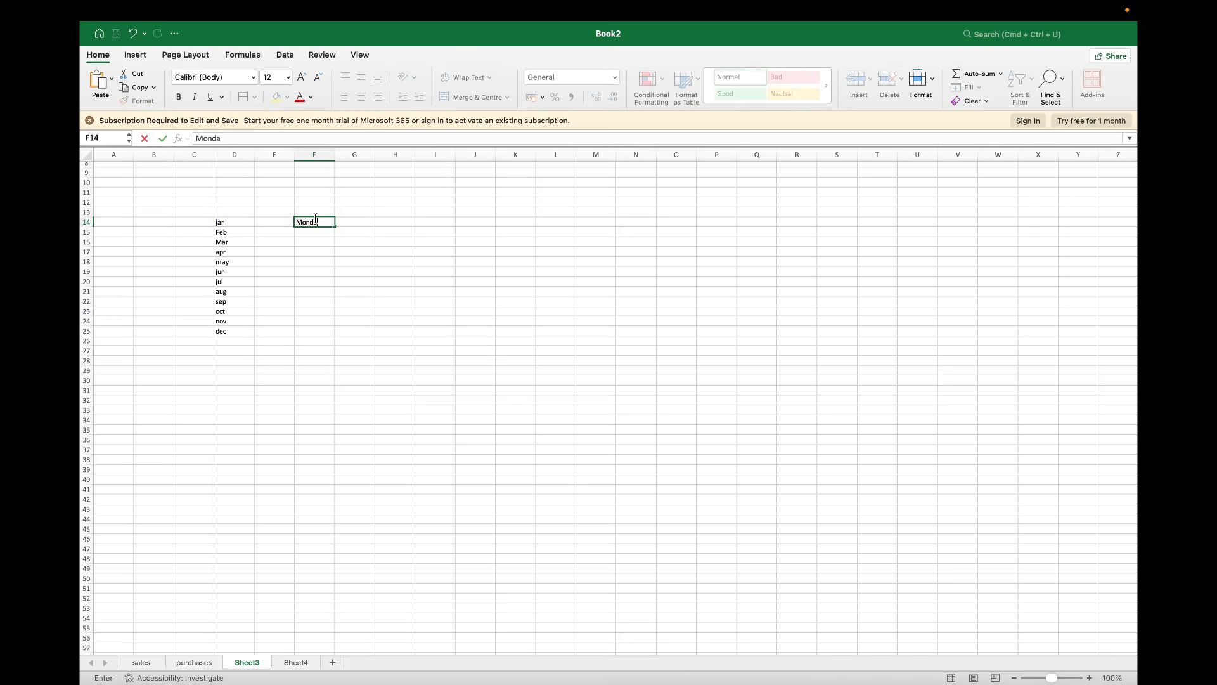
type("y")
key("Return")
type("Tuesday")
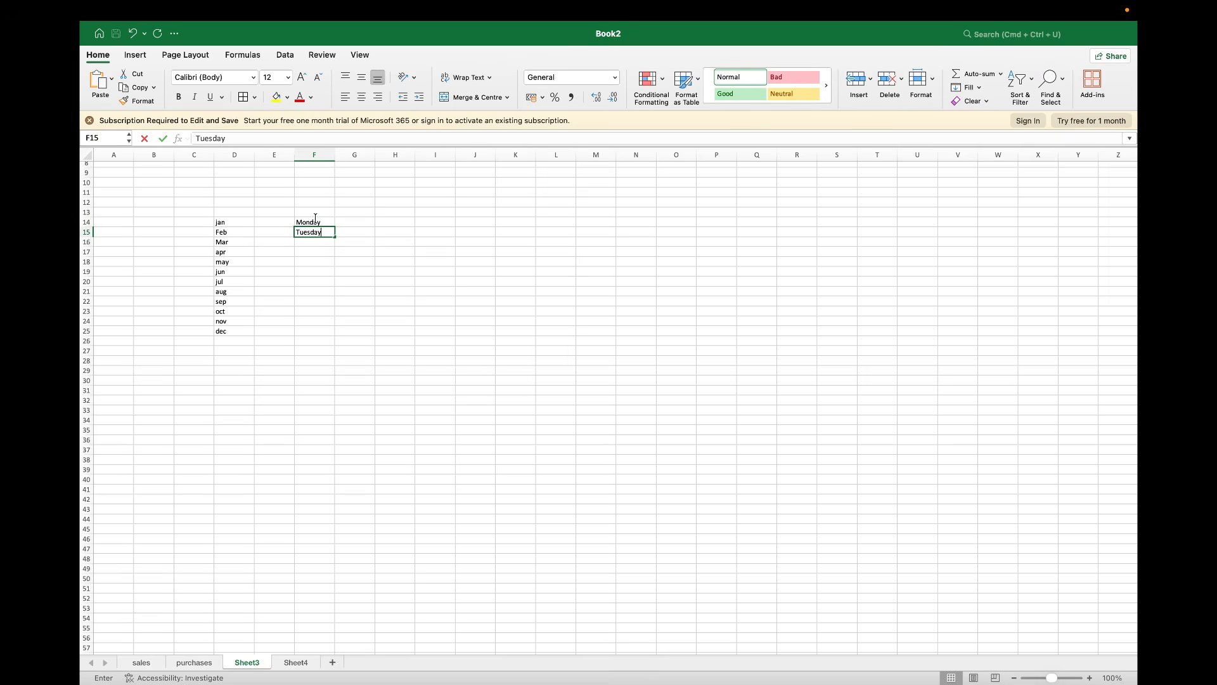
key("Return")
Autofill the weekday series from F14:F15 down to F21
key("Up")
key("Up")
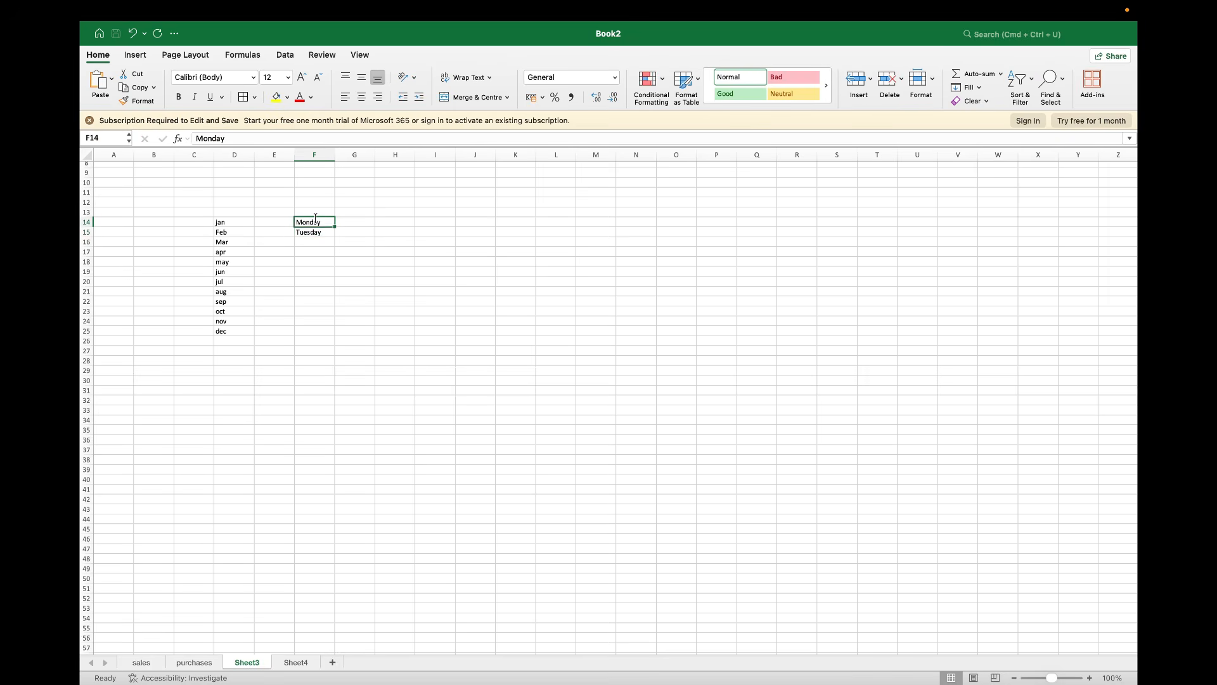
key("shift+Down")
left_click_drag(334, 236, 339, 303)
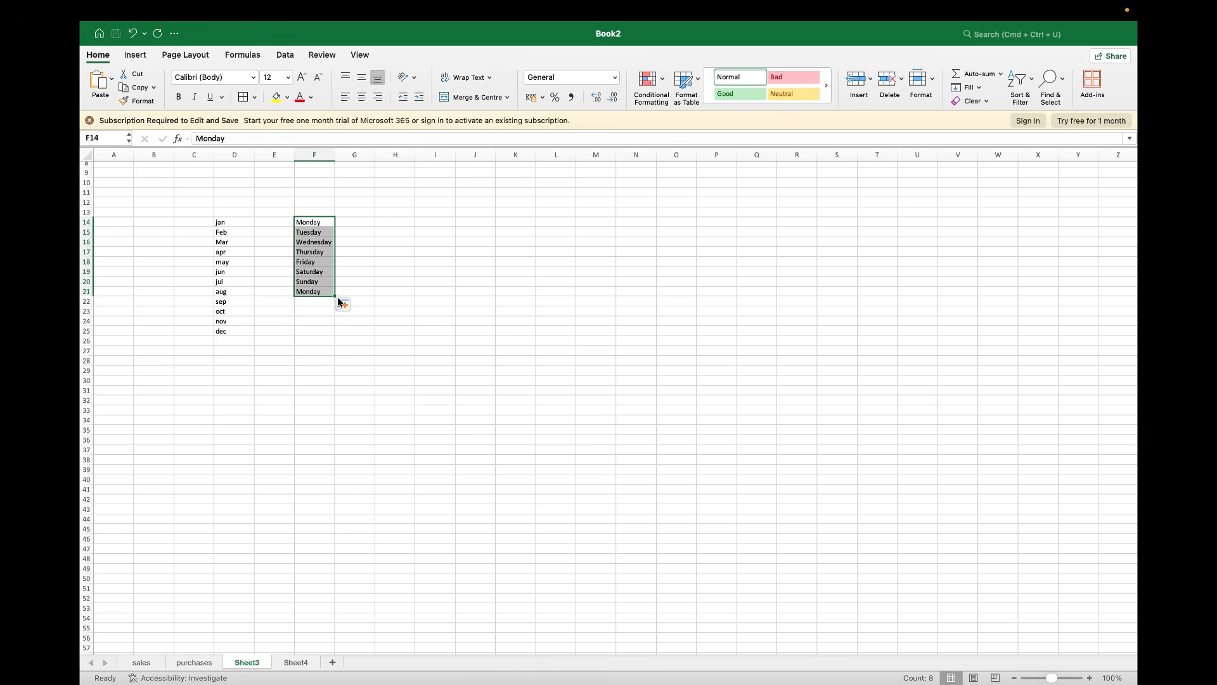
left_click(235, 209)
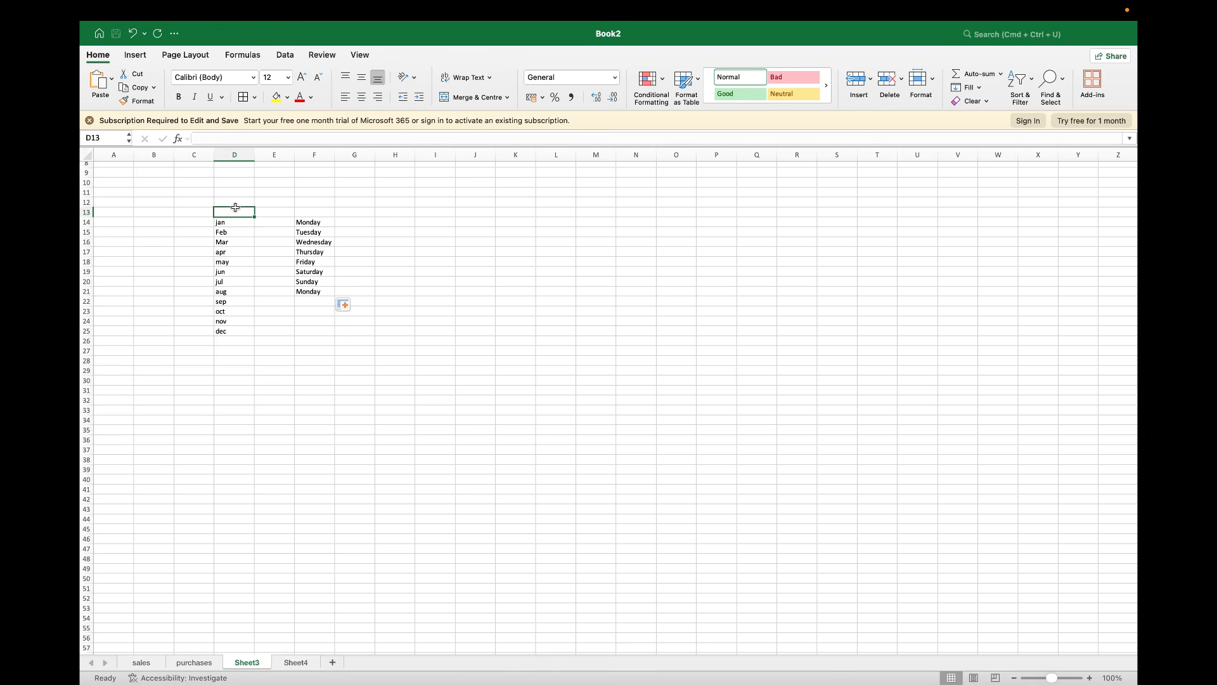
left_click(310, 209)
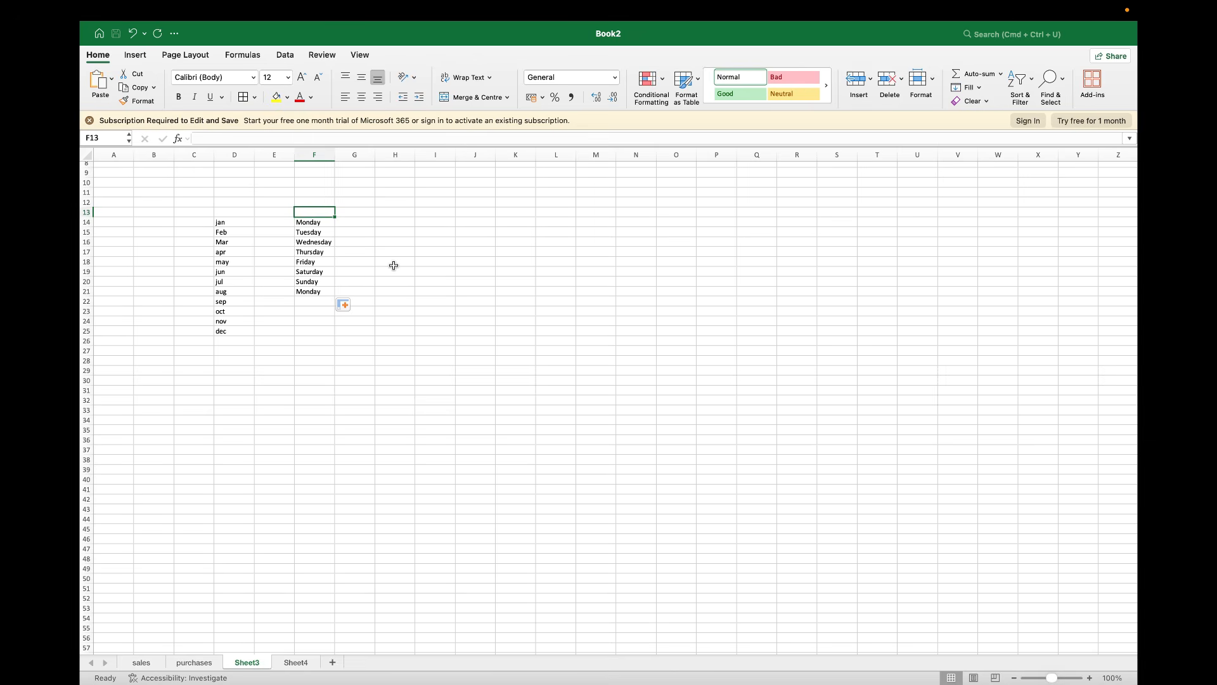
Enter the numbers 1, 2 and 3 in cells I14:I16
left_click(441, 225)
type("1")
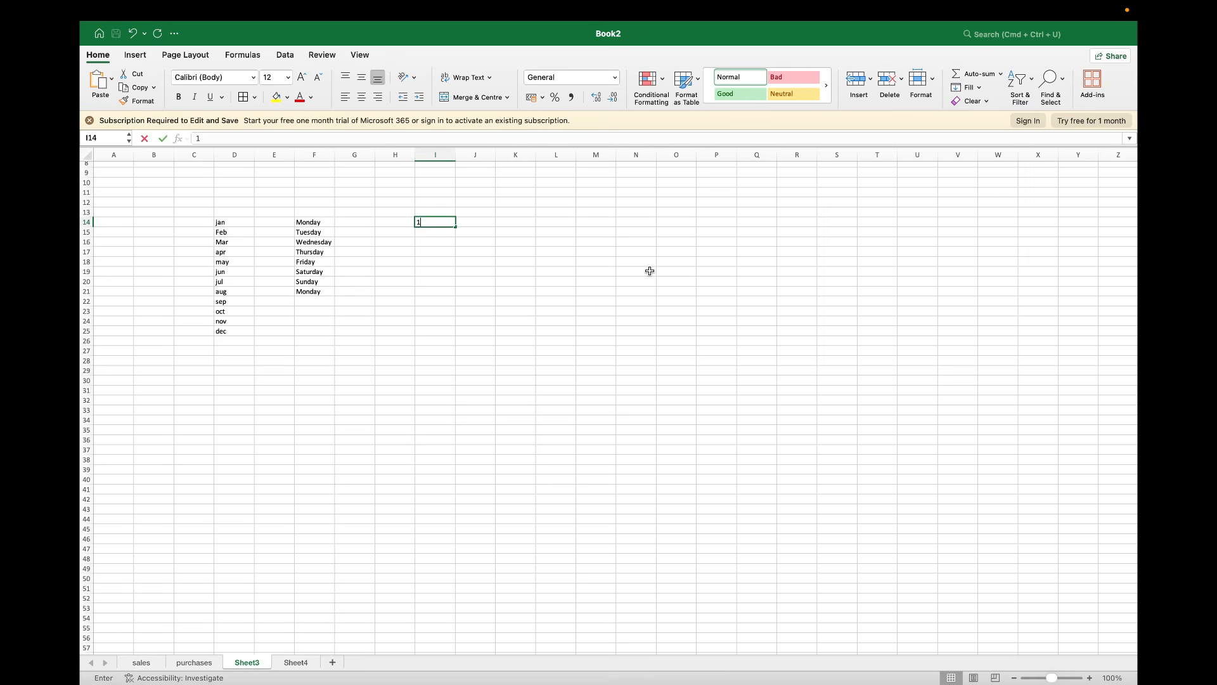
key("Return")
type("2")
key("Return")
type("3")
key("Return")
Autofill the number series from I14:I16 about 30 rows further down column I
key("Up")
key("Up")
key("Up")
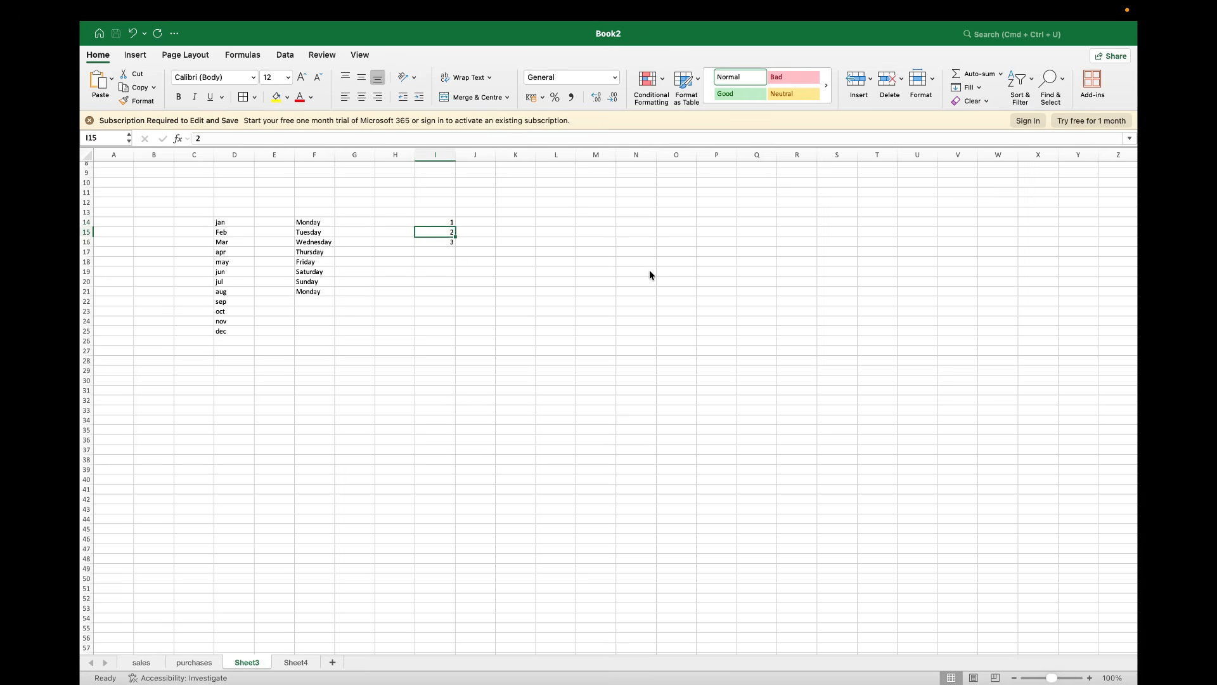
key("shift+Down")
key("shift+Down")
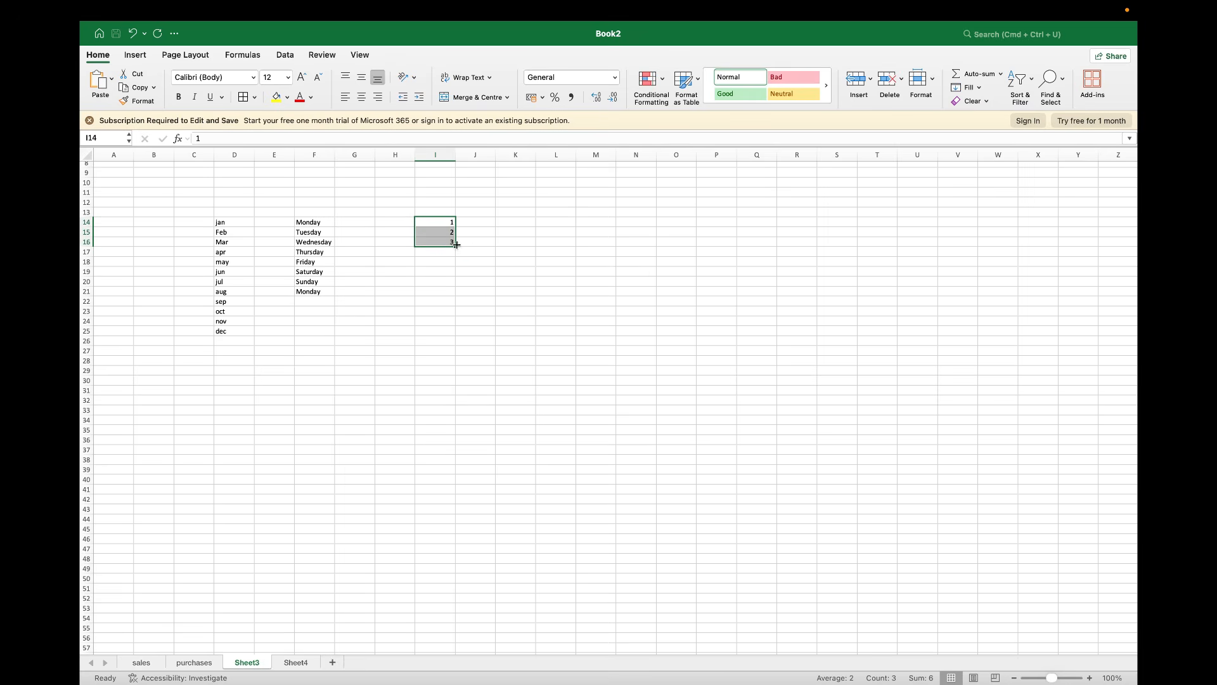
left_click_drag(455, 245, 464, 545)
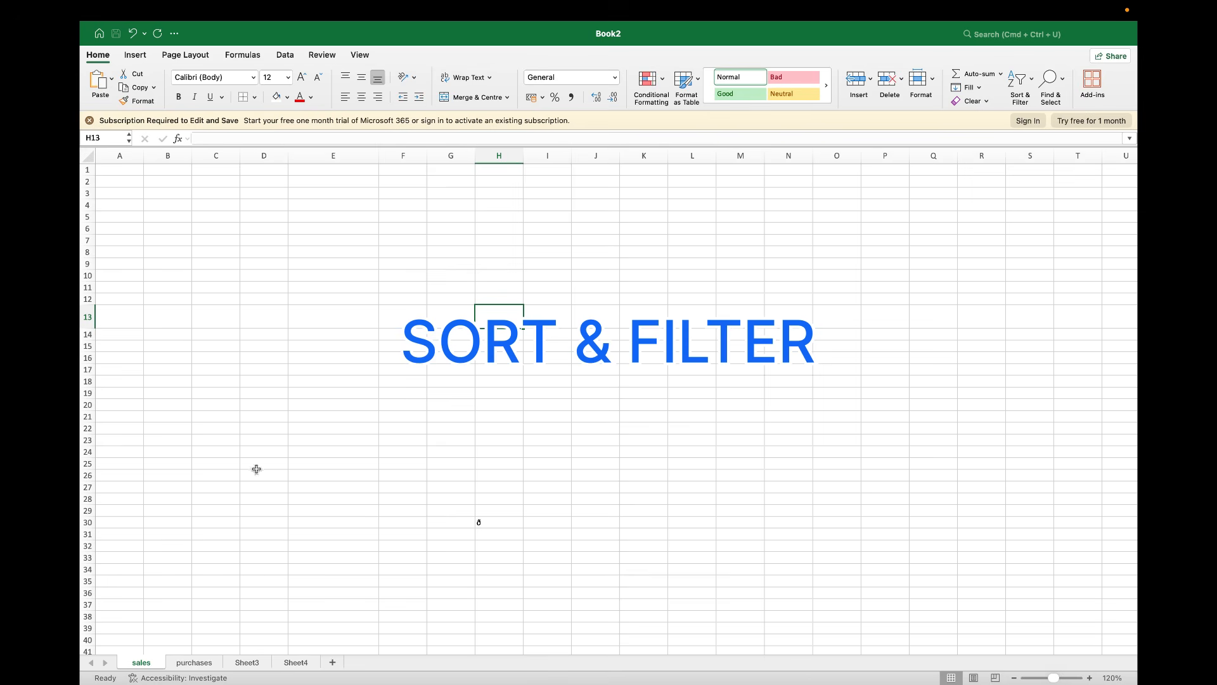
On the purchases sheet, add filters to the employee table A1:E9
left_click(184, 662)
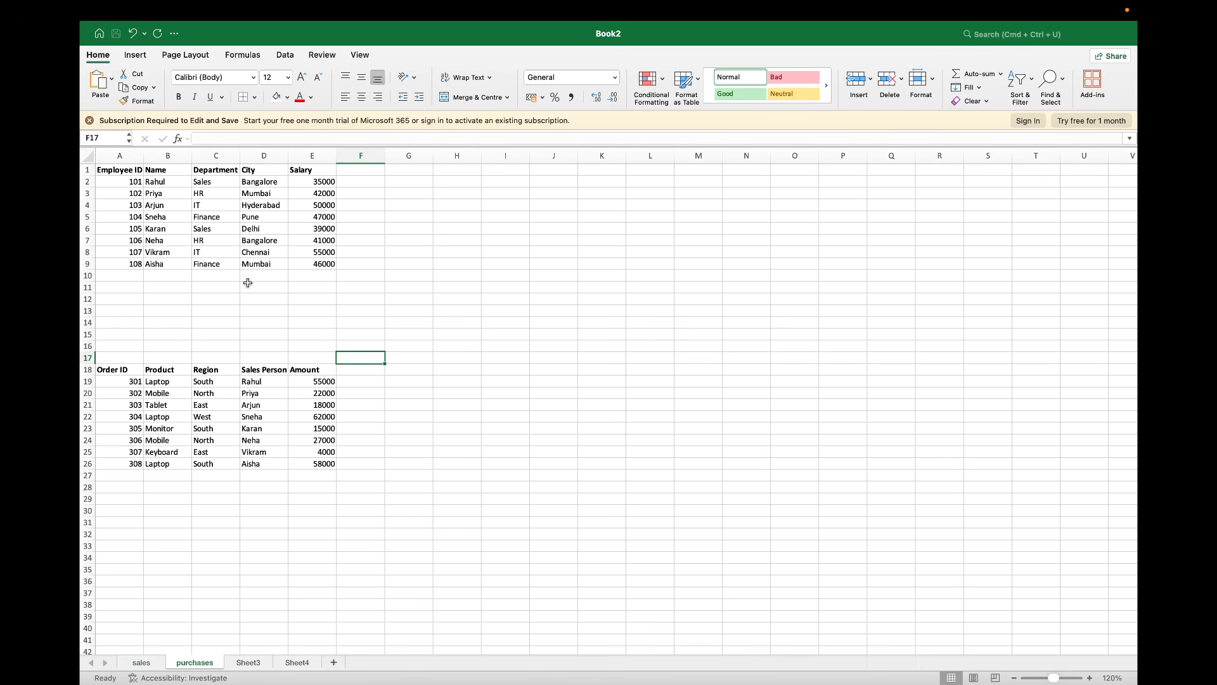
key("ctrl+Home")
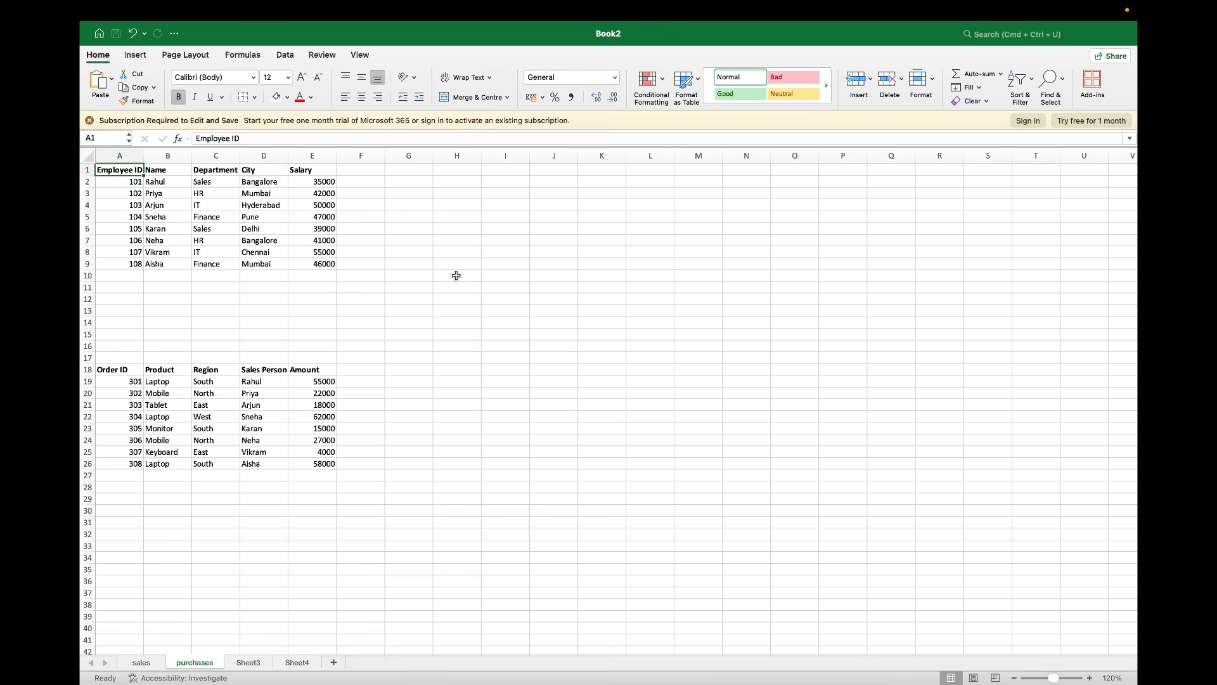
key("ctrl+a")
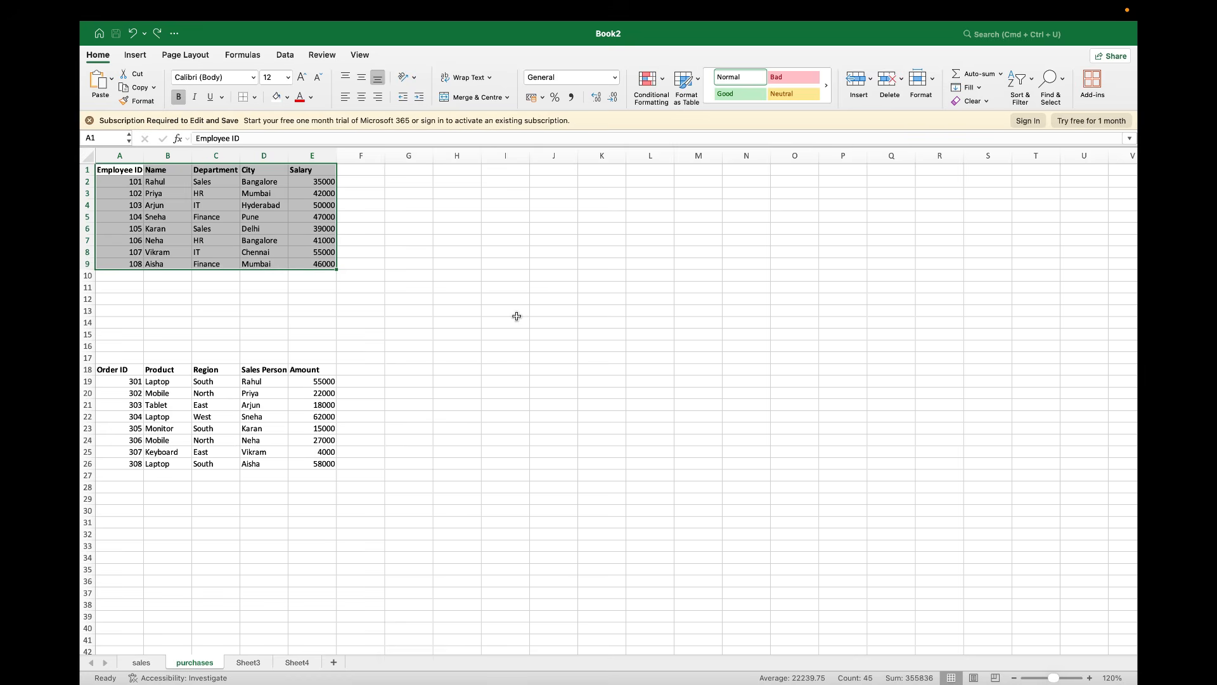
key("ctrl+shift+l")
Sort the employee table by Salary in ascending order
key("Right")
key("Right")
key("Right")
key("Right")
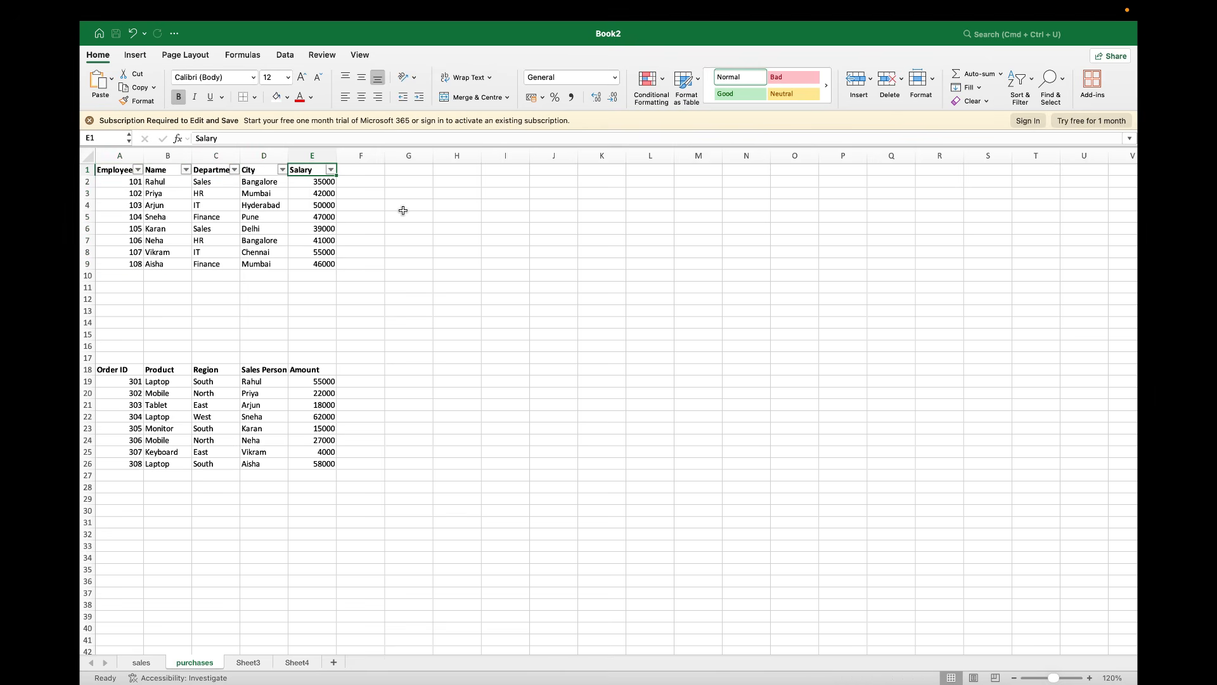
key("ctrl+Down")
left_click(331, 170)
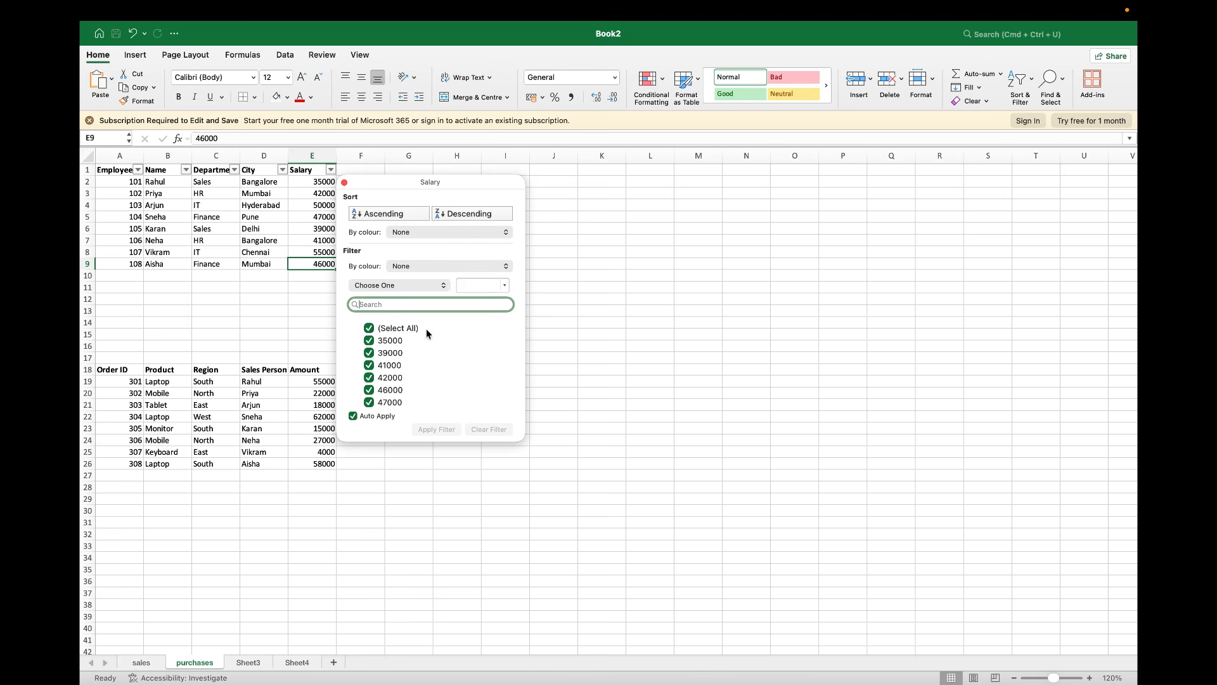
left_click(410, 216)
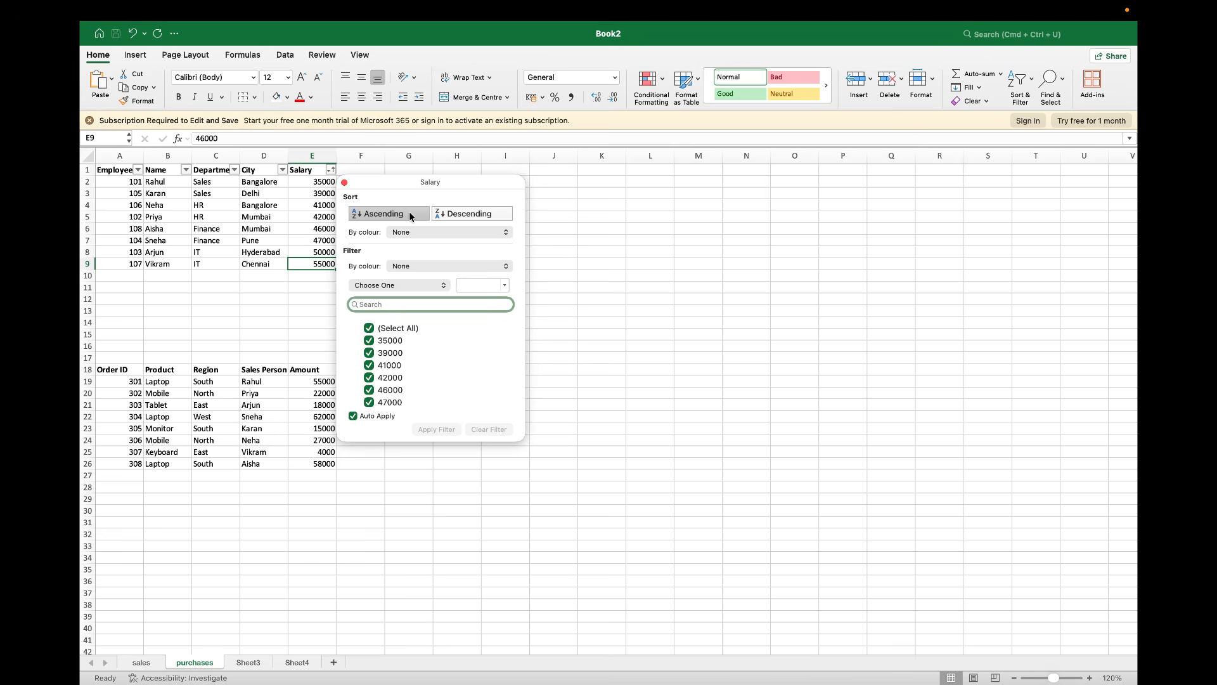
Sort the employee table by Salary in descending order and go over the first rows
left_click(452, 216)
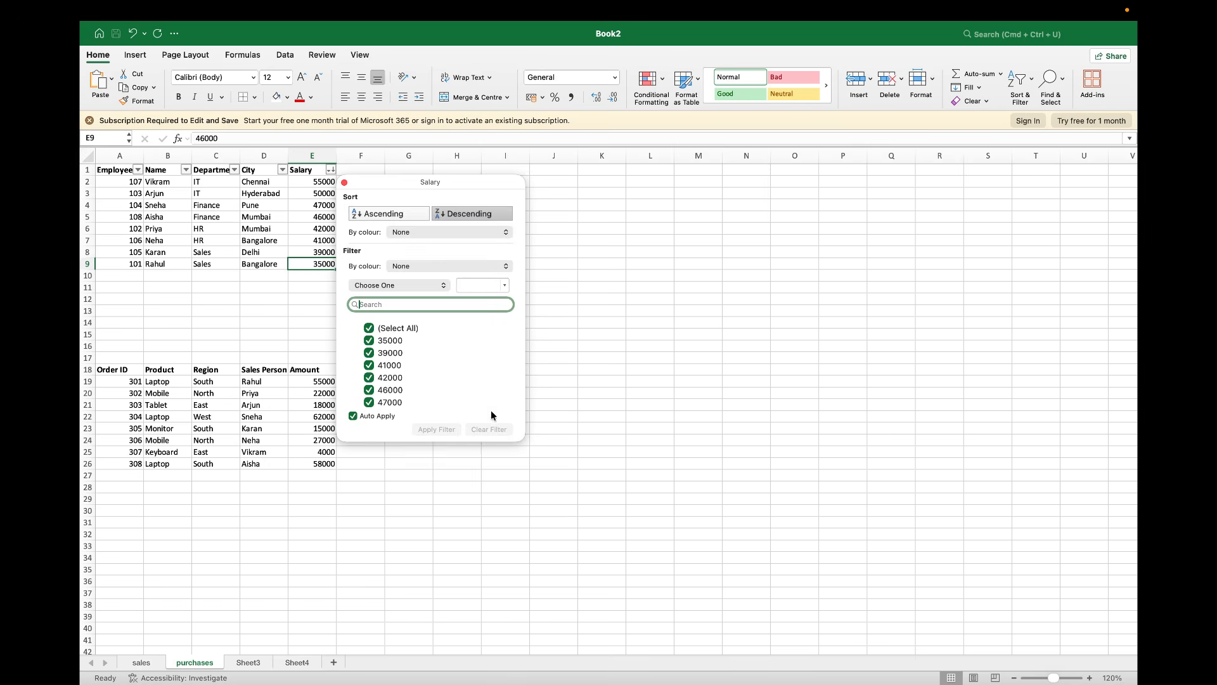
left_click(546, 405)
left_click(331, 185)
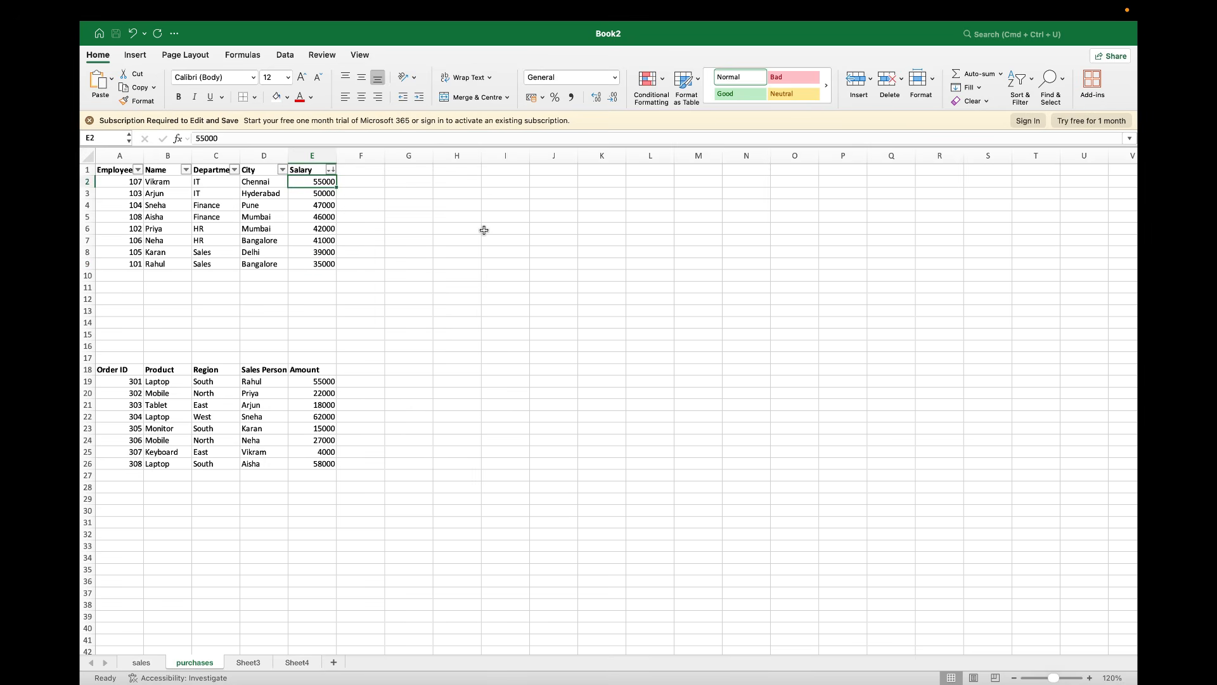
key("Down")
key("Down")
key("Up")
key("Up")
scroll(396, 305, "down", 1)
scroll(396, 305, "up", 1)
Filter the employee table's City column to show only Bangalore
left_click(282, 169)
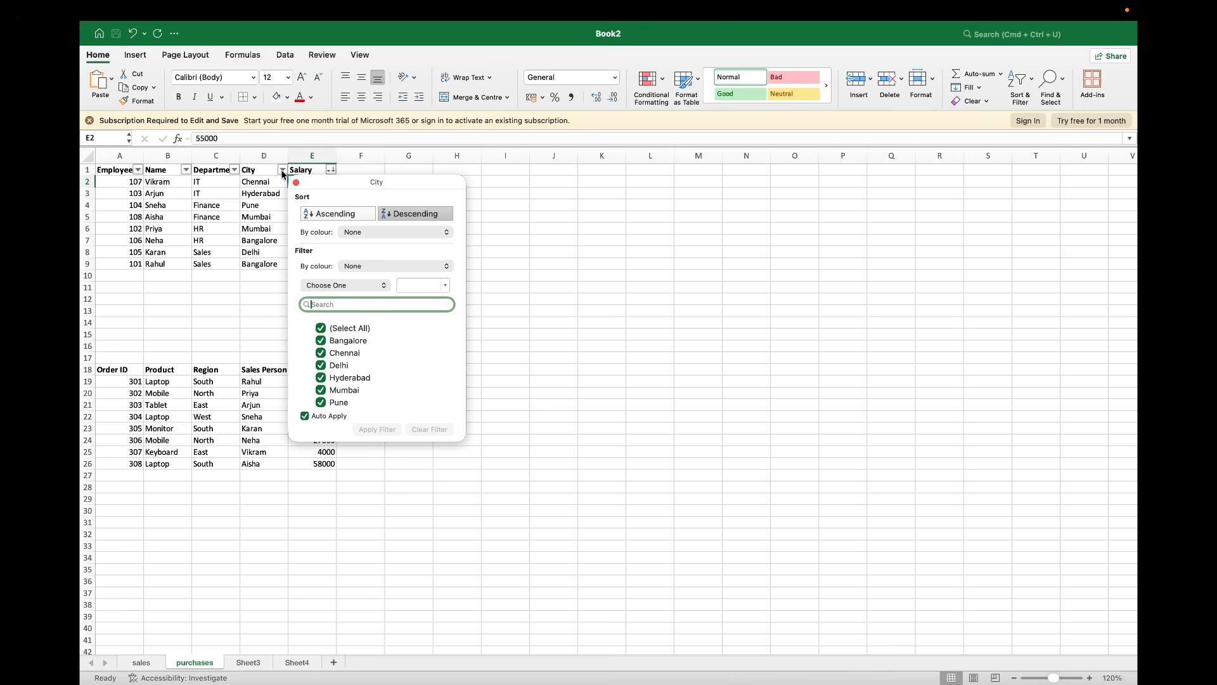
left_click(321, 328)
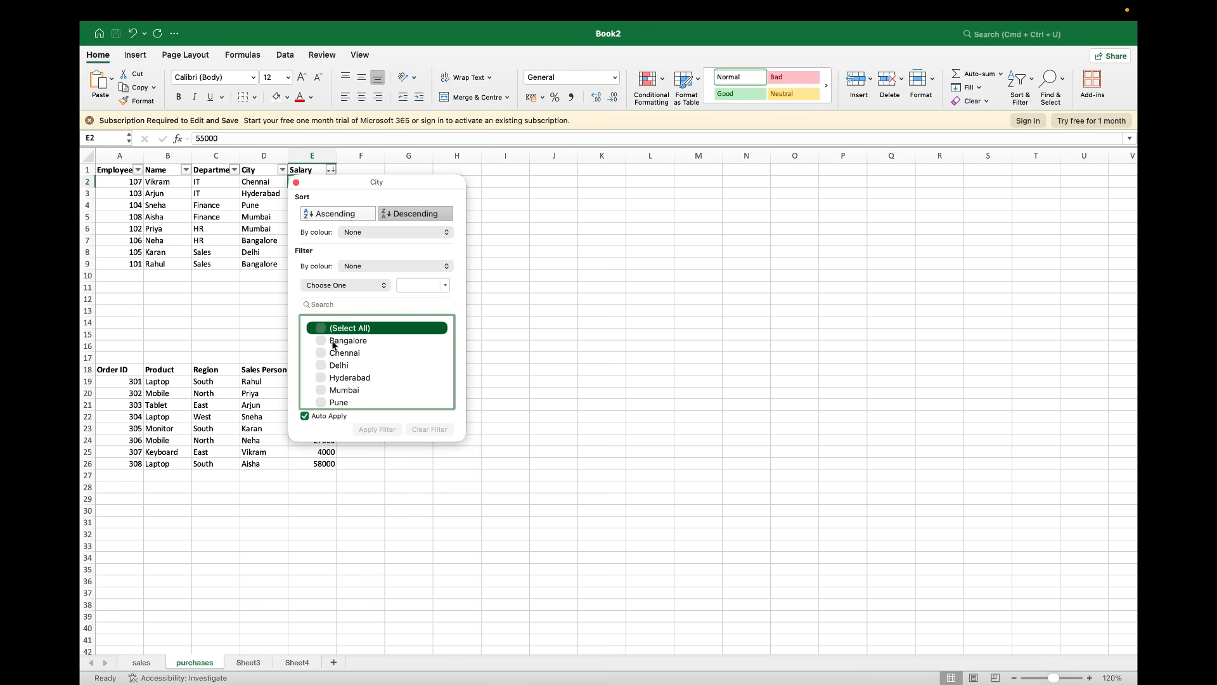
left_click(343, 341)
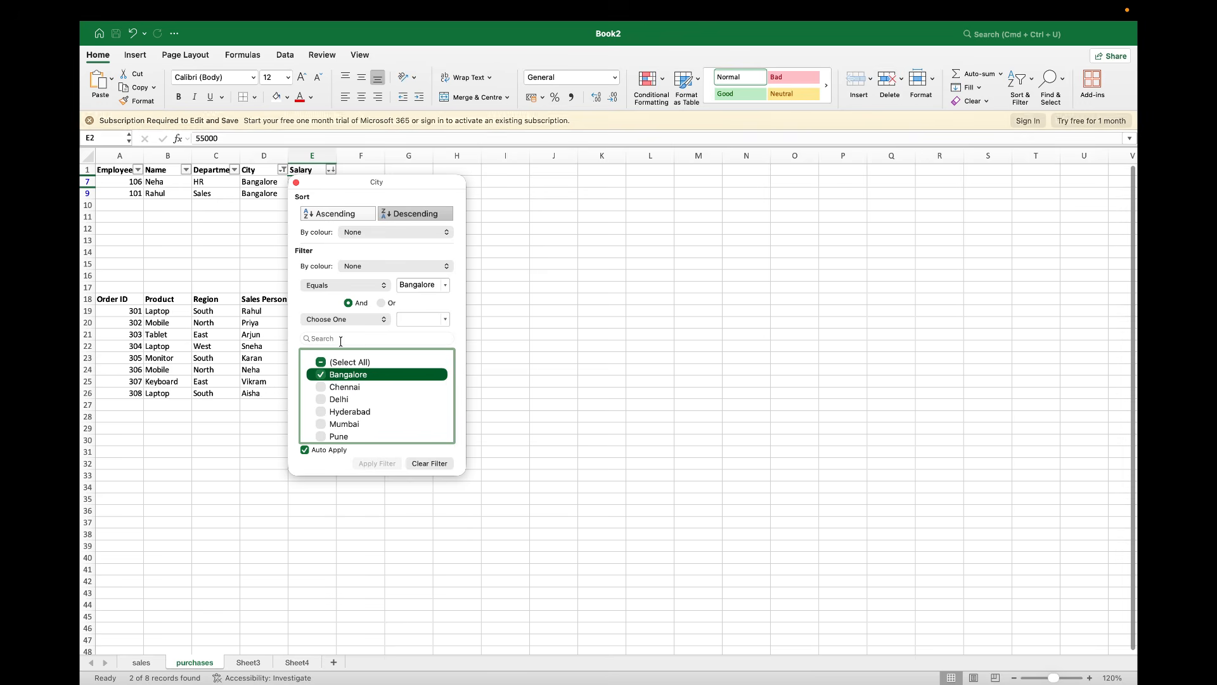
left_click(484, 489)
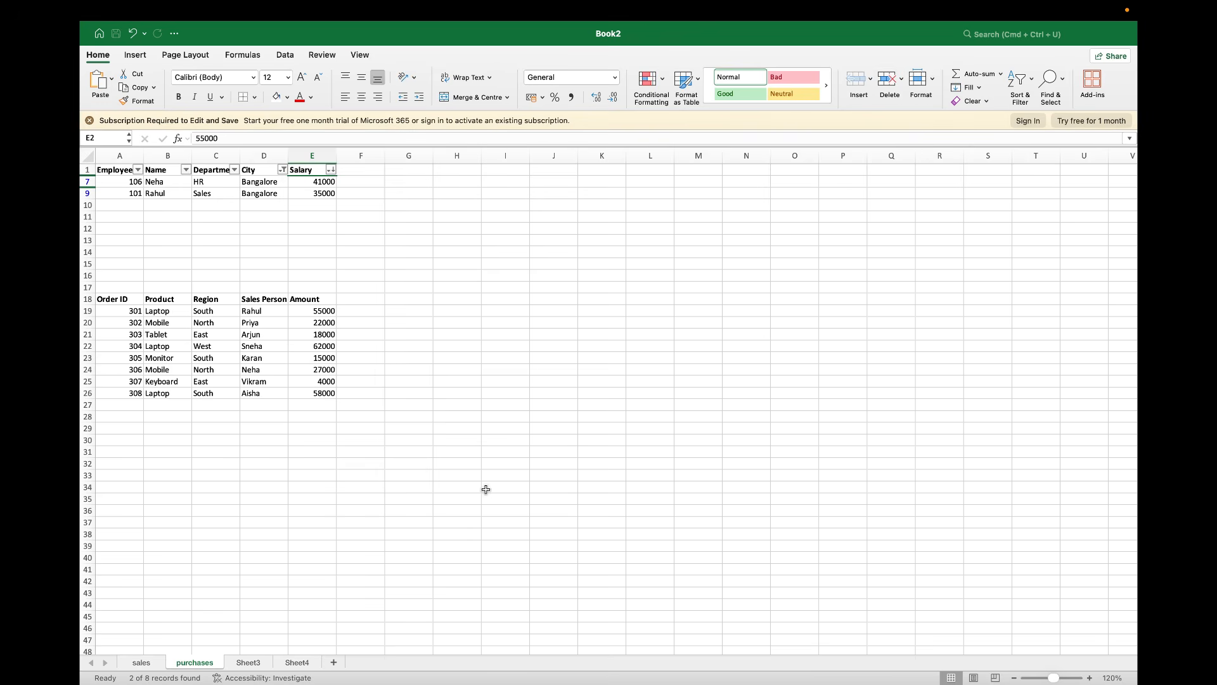
Change the City filter of the employee table to show only Hyderabad instead of Bangalore
left_click(282, 170)
left_click(345, 379)
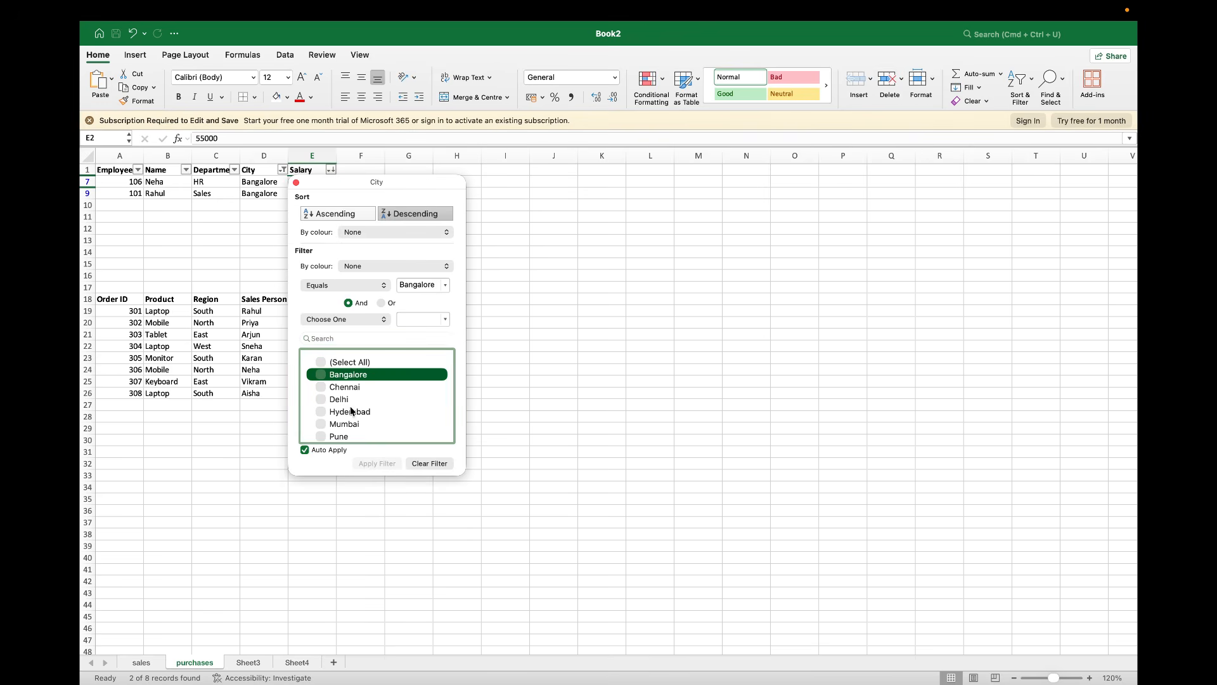
left_click(350, 412)
left_click(542, 310)
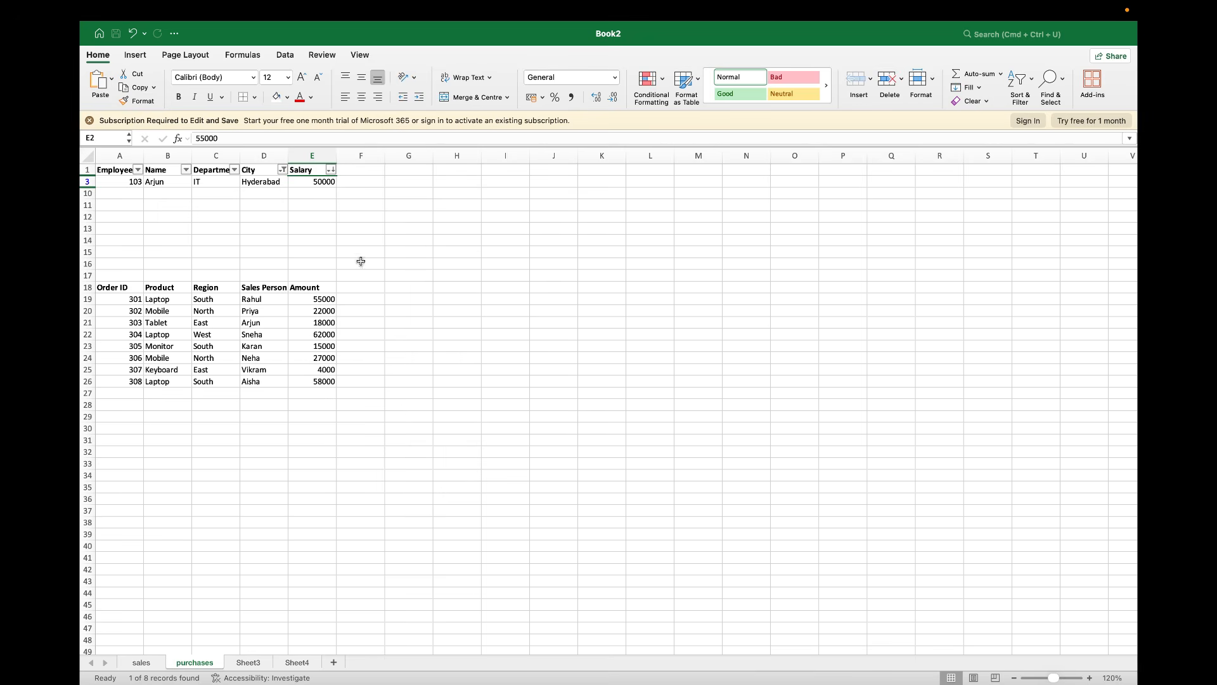
Select the order table's header row A18:E18 and remove the sheet's existing filters from the employee table
left_click(116, 285)
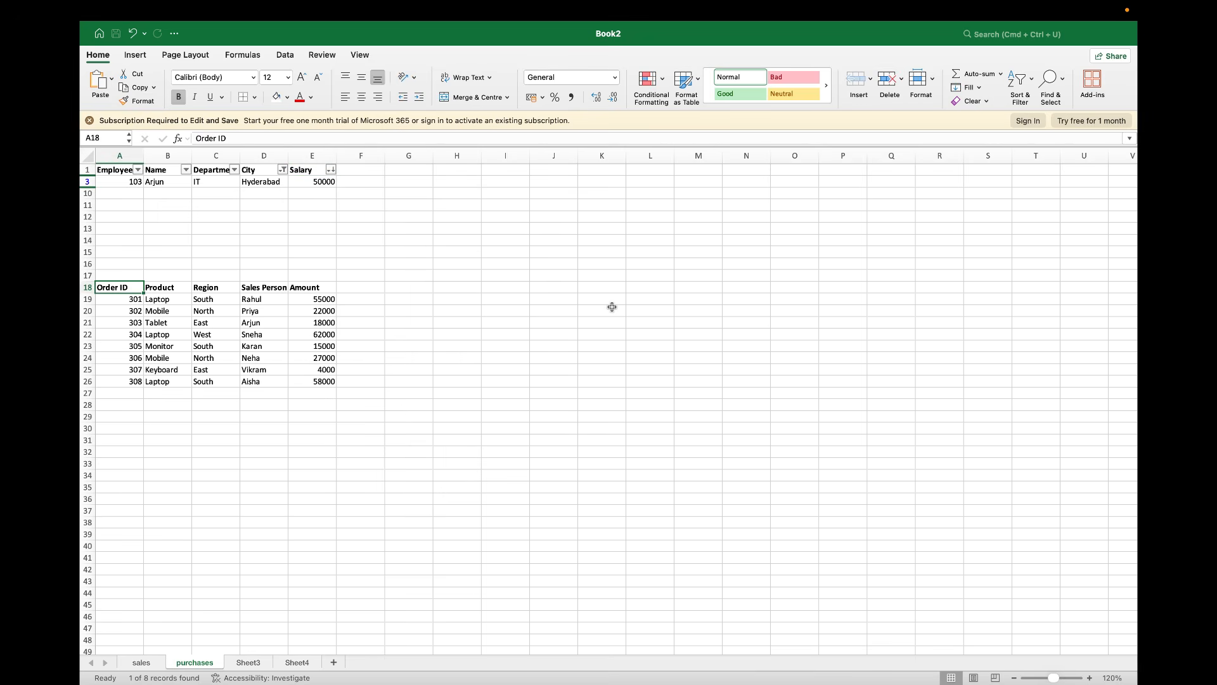
key("super+a")
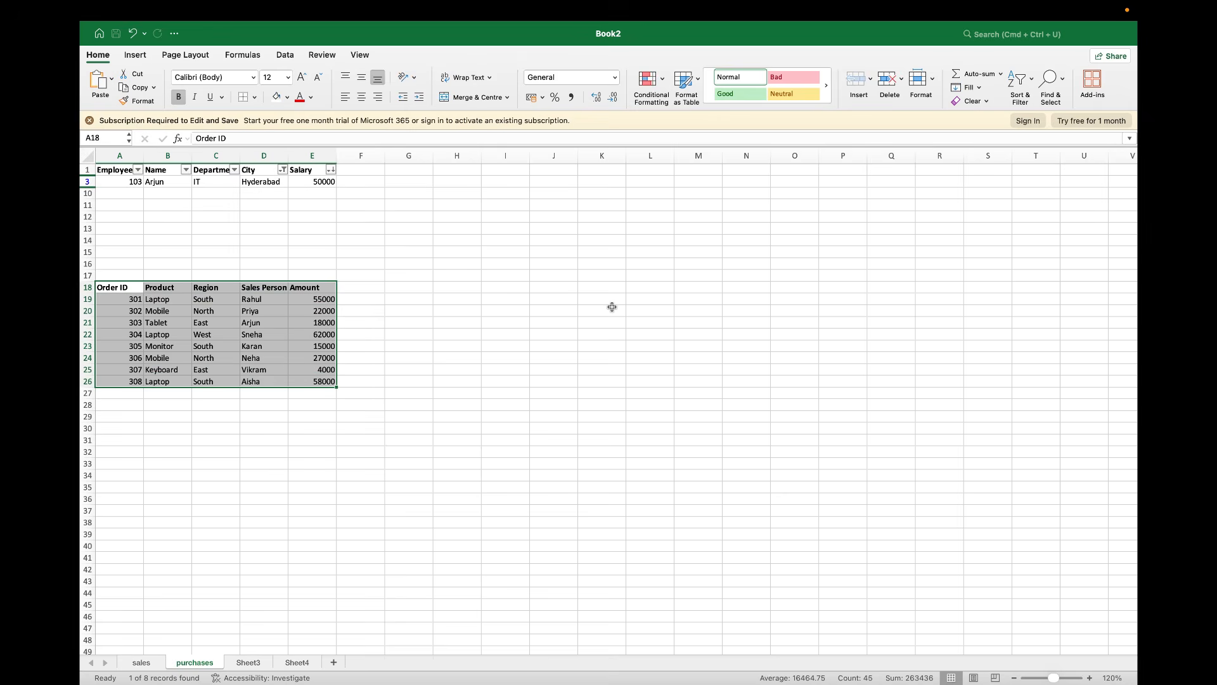
key("Left")
key("shift+Right")
key("shift+Right")
key("shift+Right")
key("shift+Right")
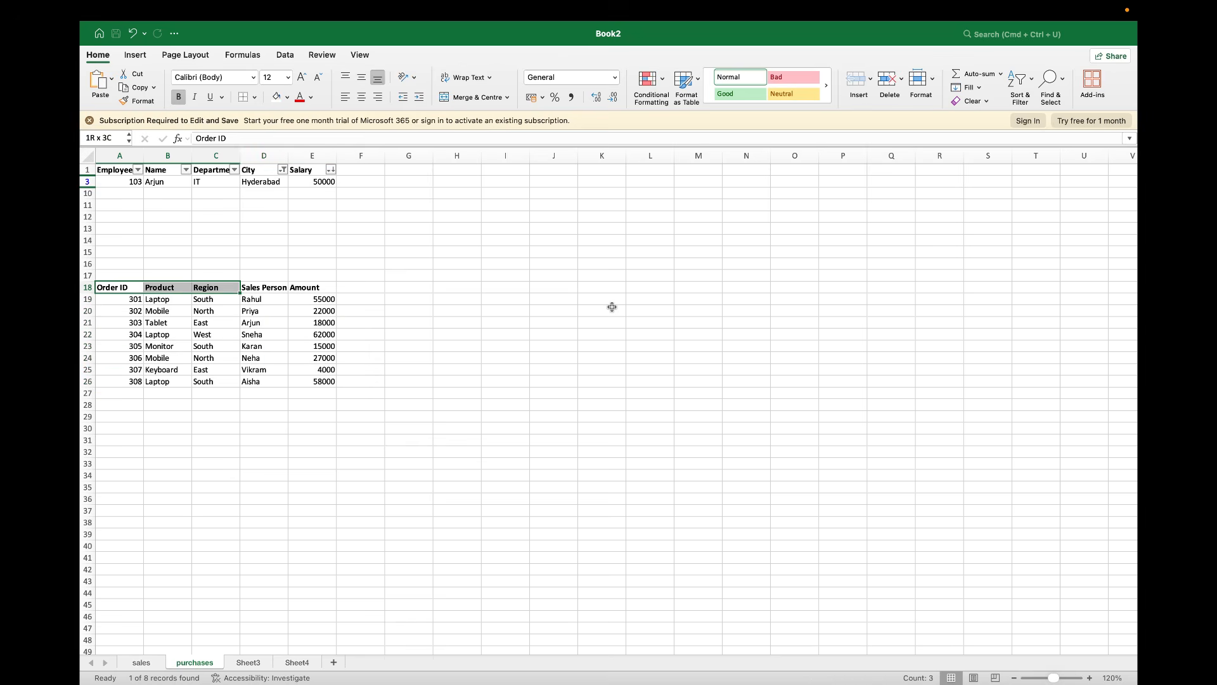
left_click(1030, 102)
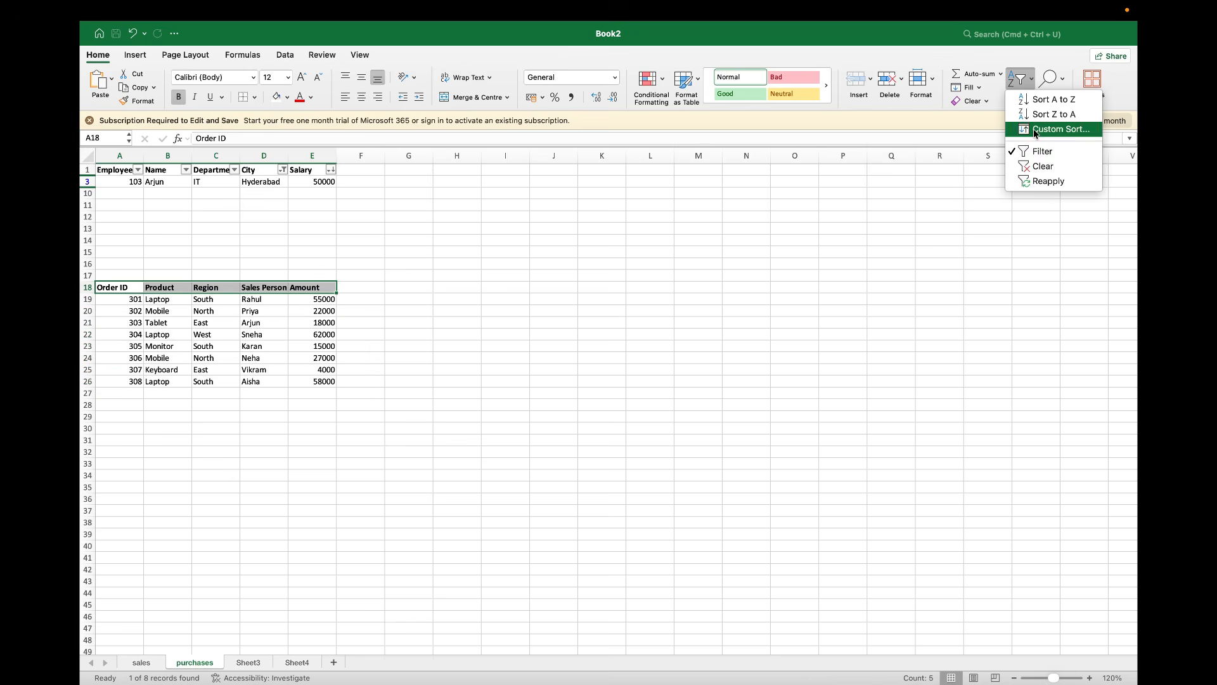
left_click(1046, 156)
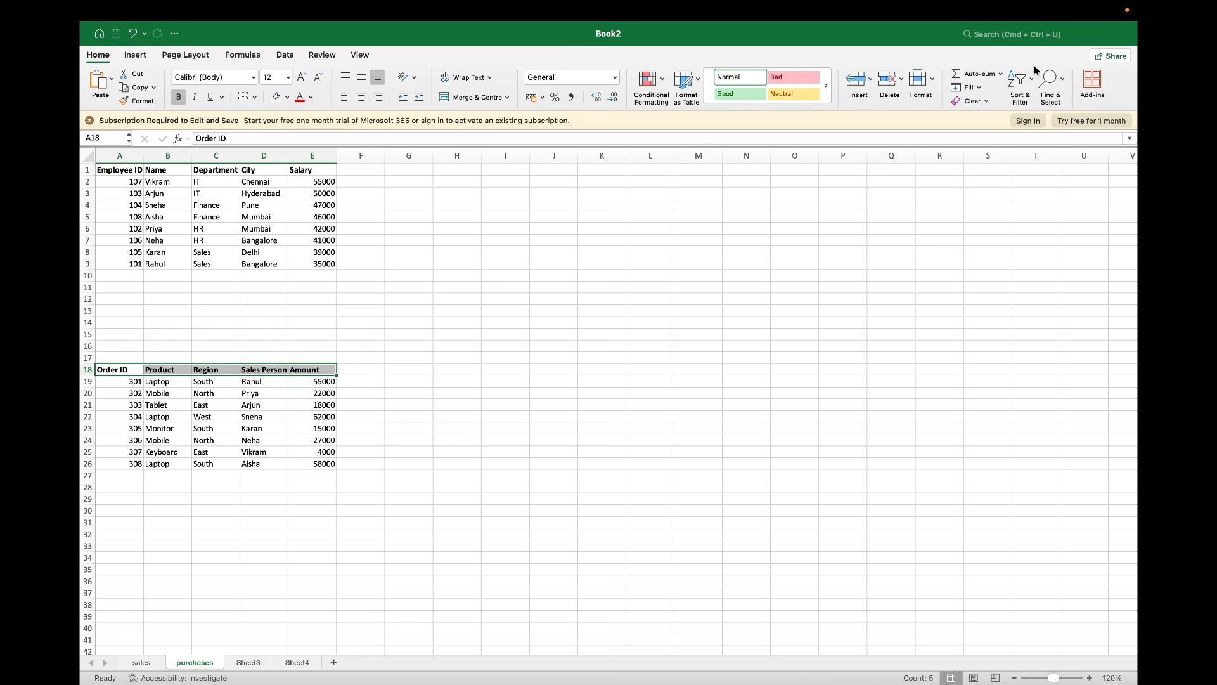
Add filters to the order table's header row A18:E18
left_click(1031, 76)
left_click(1043, 151)
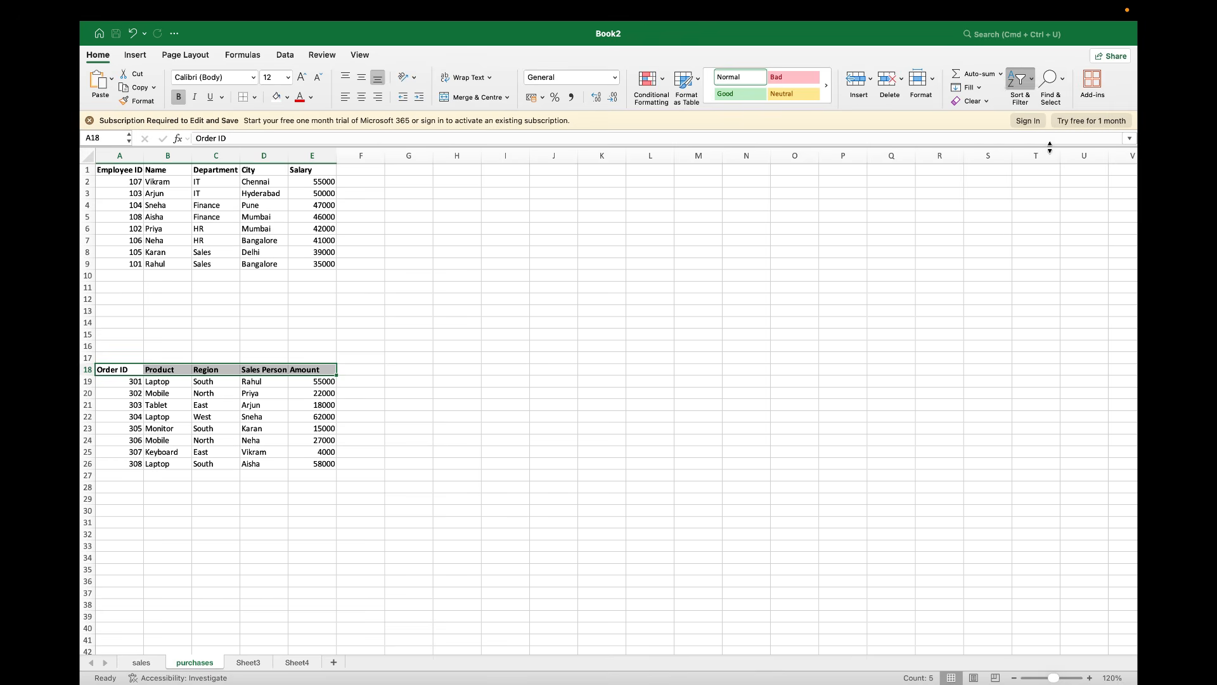
left_click(438, 444)
Reselect the order table's header cells A18:E18 and turn their filters off
left_click(108, 369)
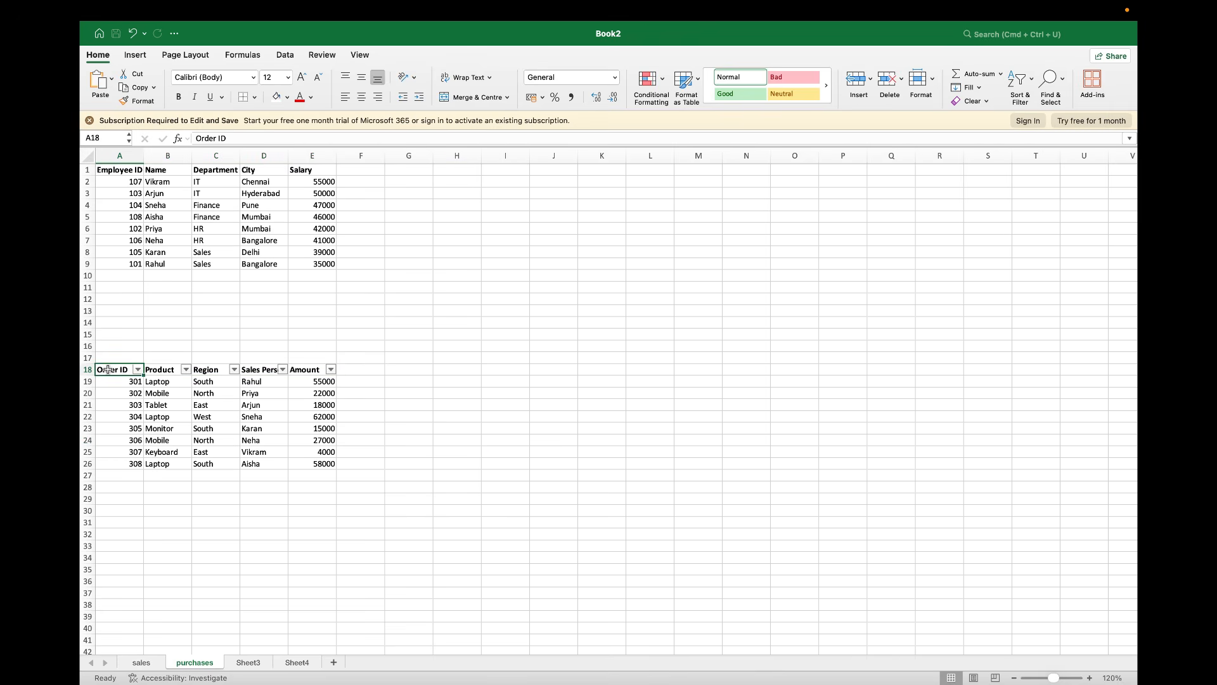
key("super+shift+Right")
key("super+shift+f")
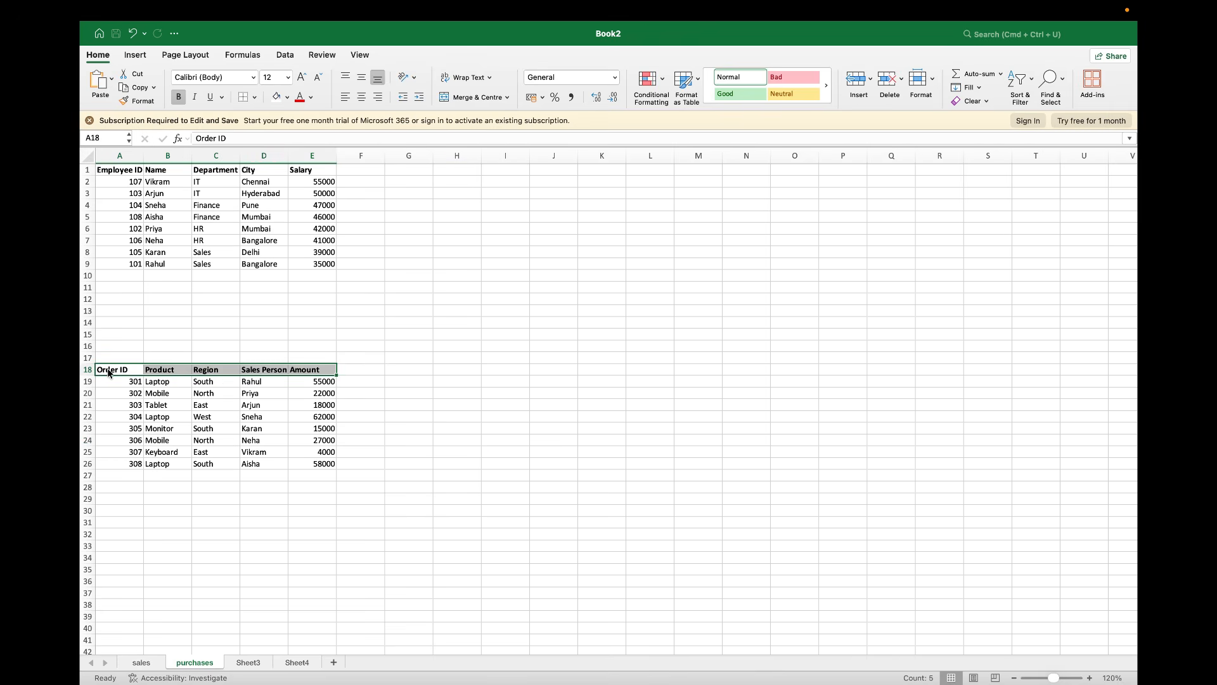
Note the filter shortcut in cells K23:K25 by entering ctrl, shift and l below each other
left_click(581, 433)
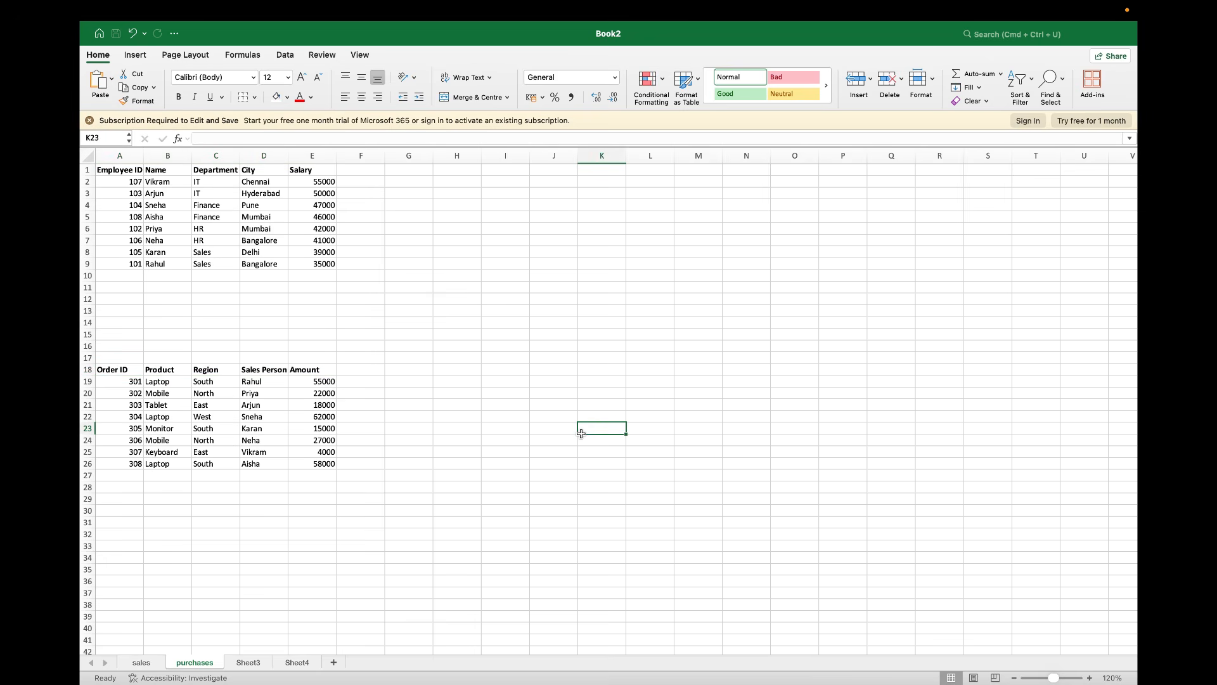
type("ctrl")
key("Return")
type("shift")
key("Return")
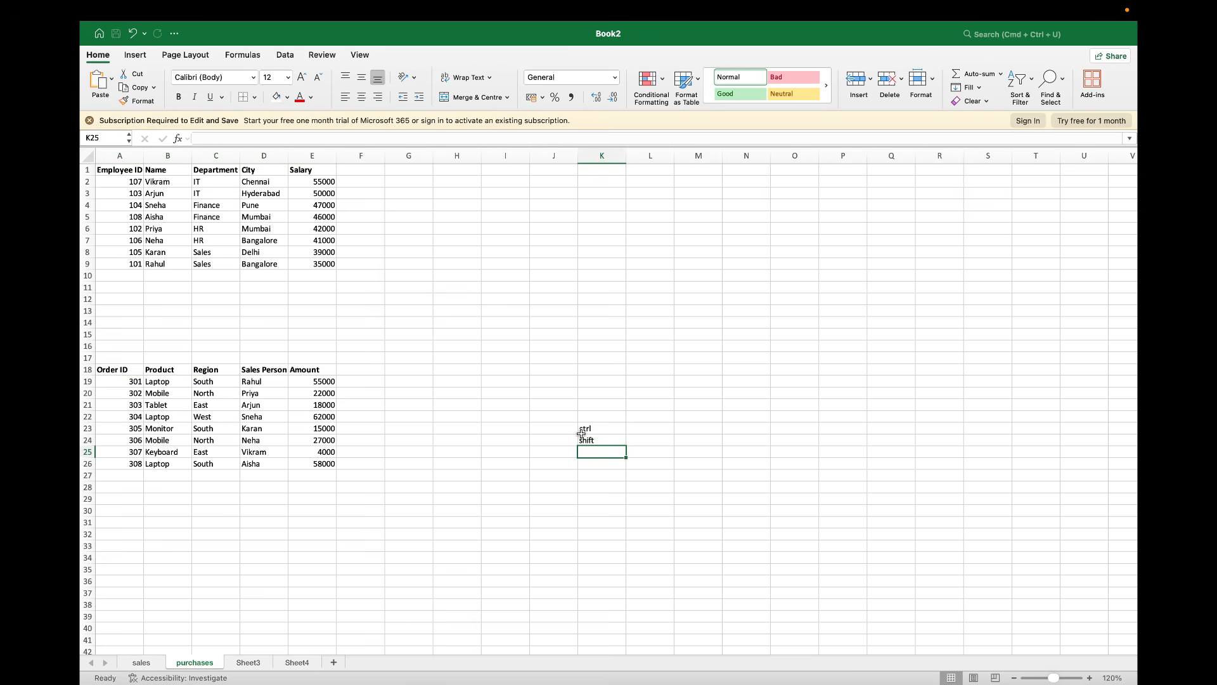
type("l")
Select the whole of row 18 and add filters to the order table's headers
left_click(109, 372)
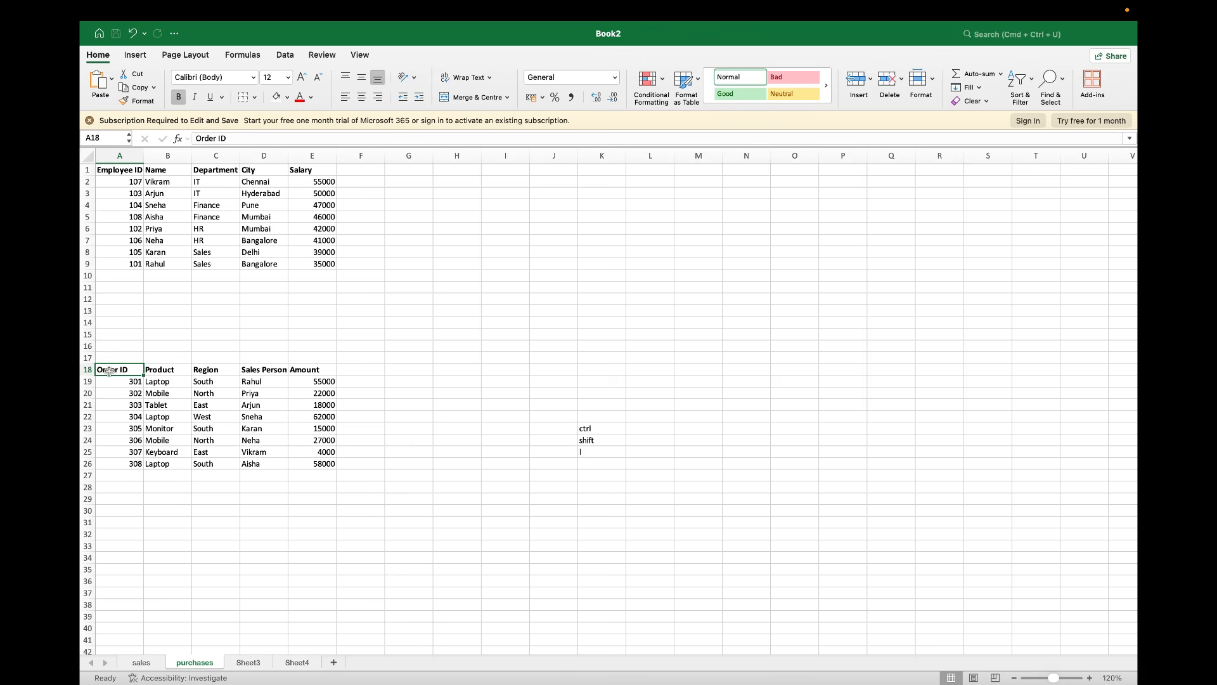
key("shift+space")
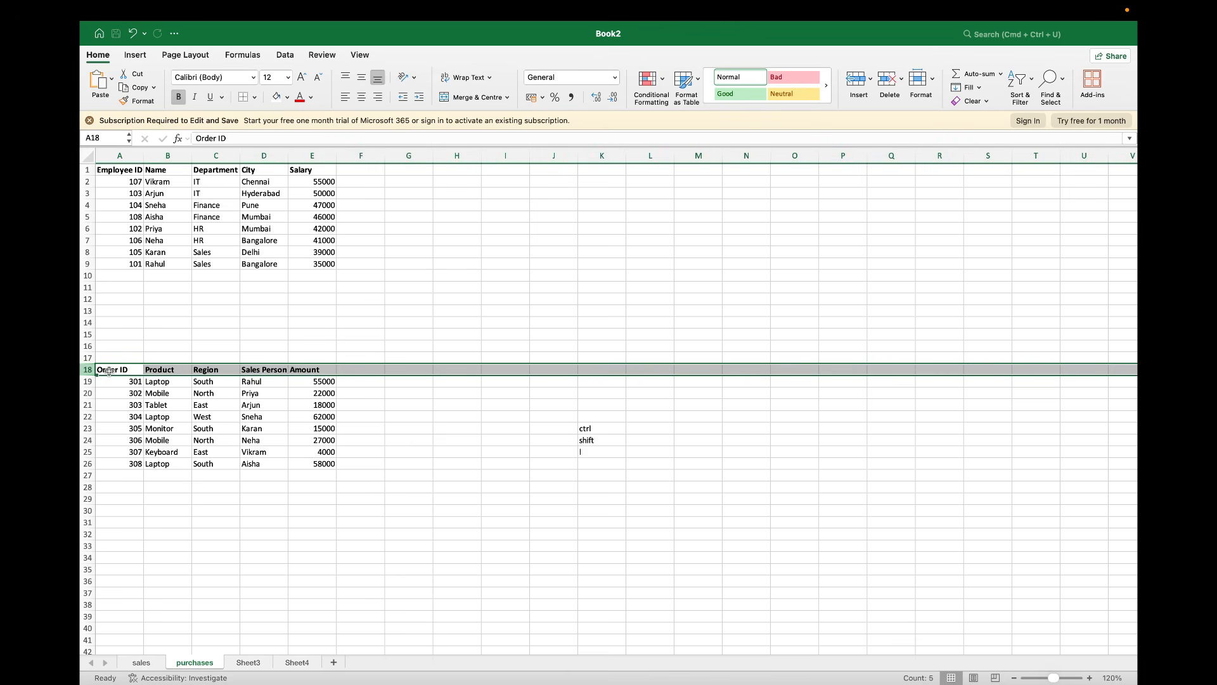
key("ctrl+shift+l")
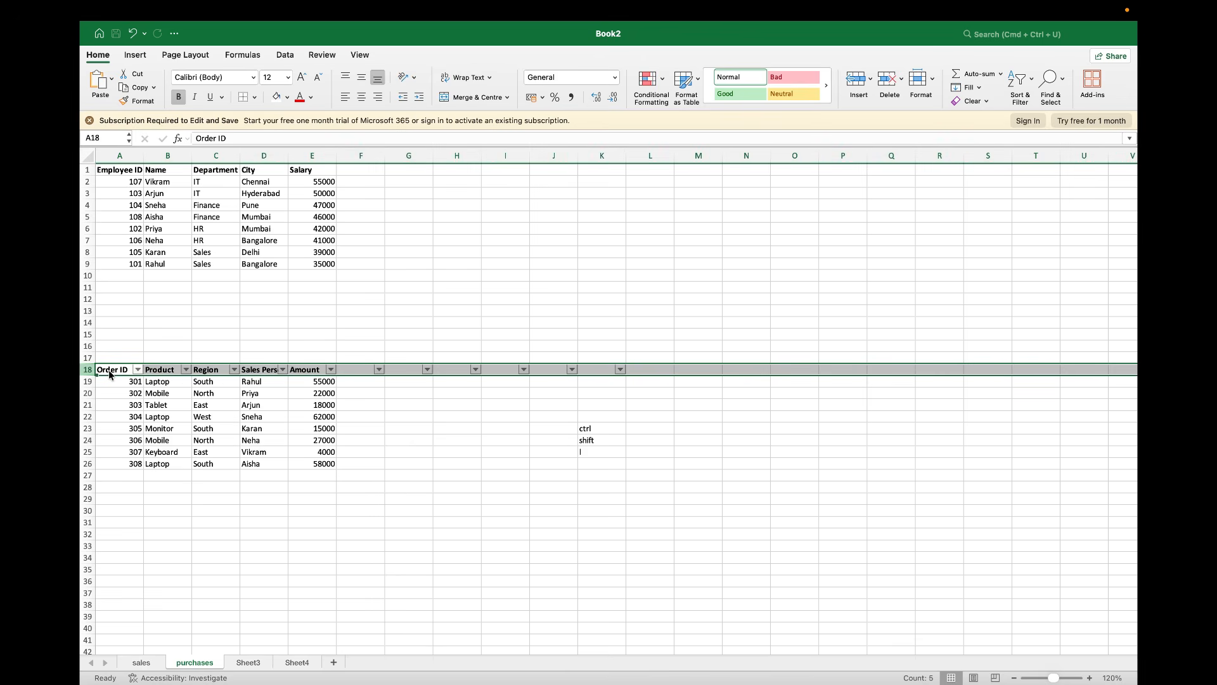
Filter the order table's Product column to show only Laptop
left_click(108, 374)
key("Right")
key("Right")
key("Right")
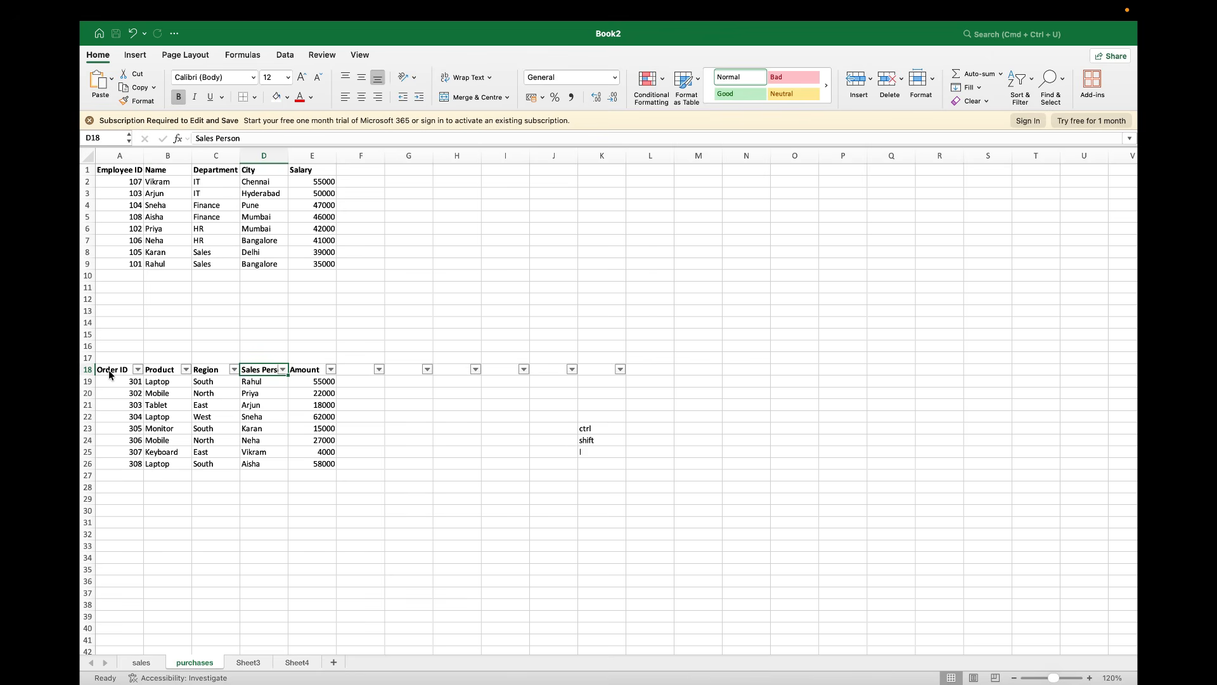
key("Left")
key("Left")
key("ctrl+Down")
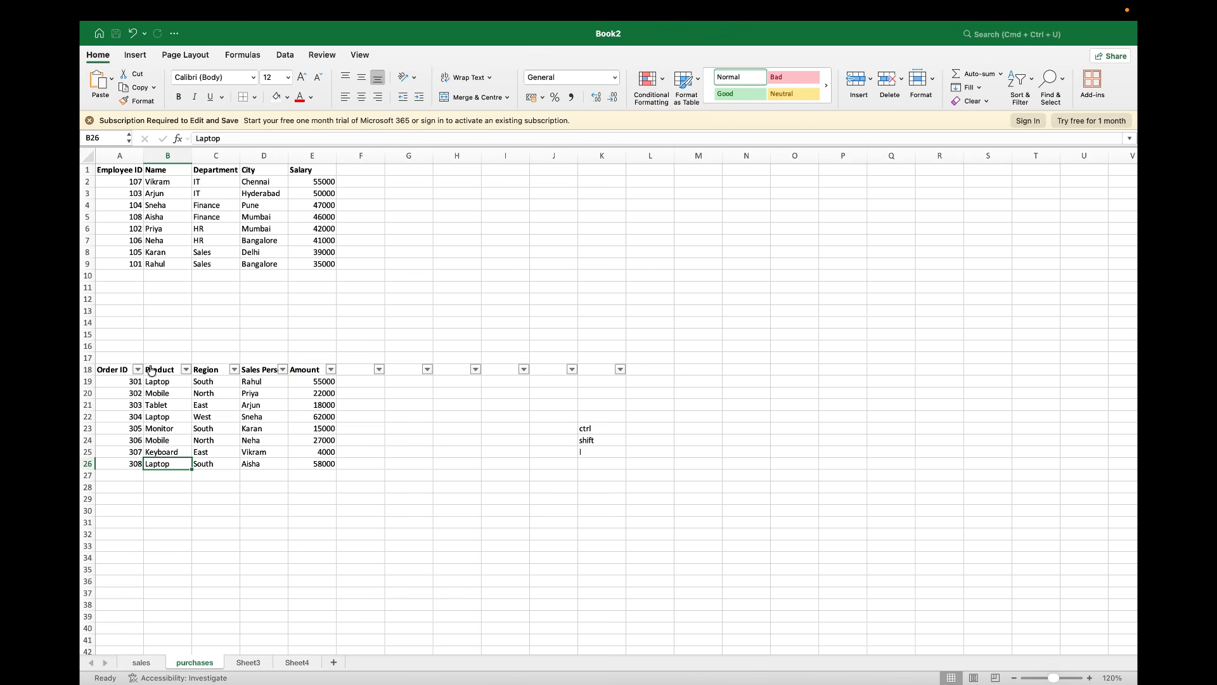
left_click(186, 369)
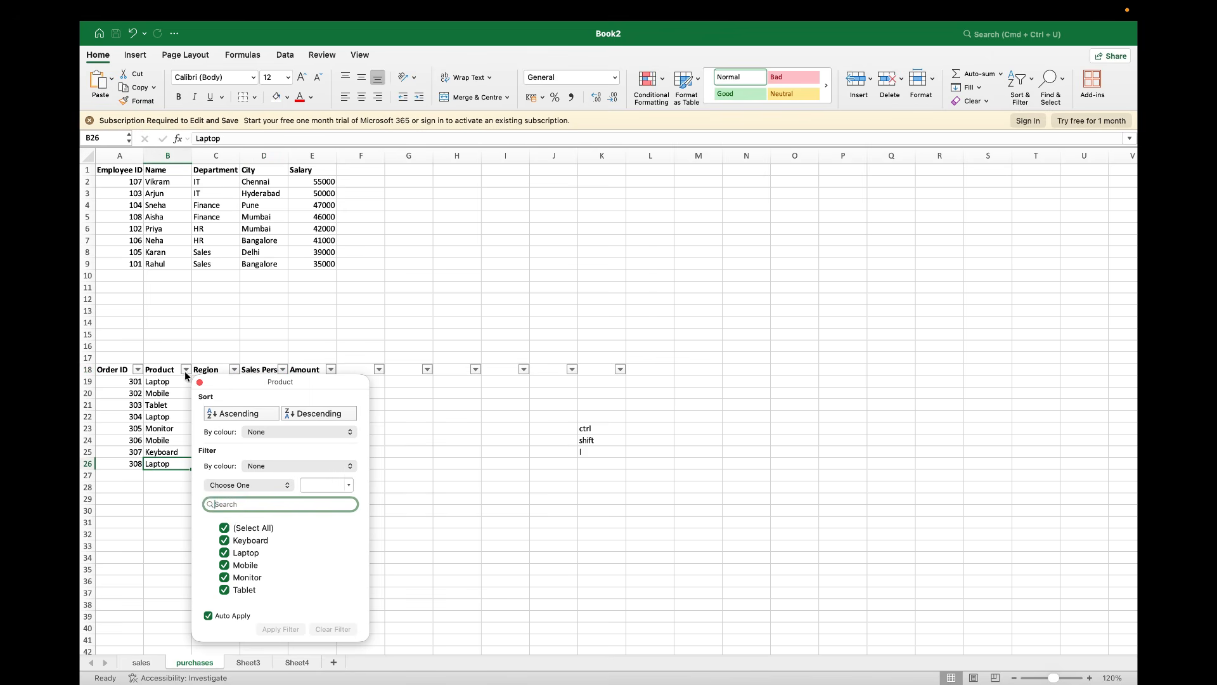
left_click(234, 528)
left_click(256, 556)
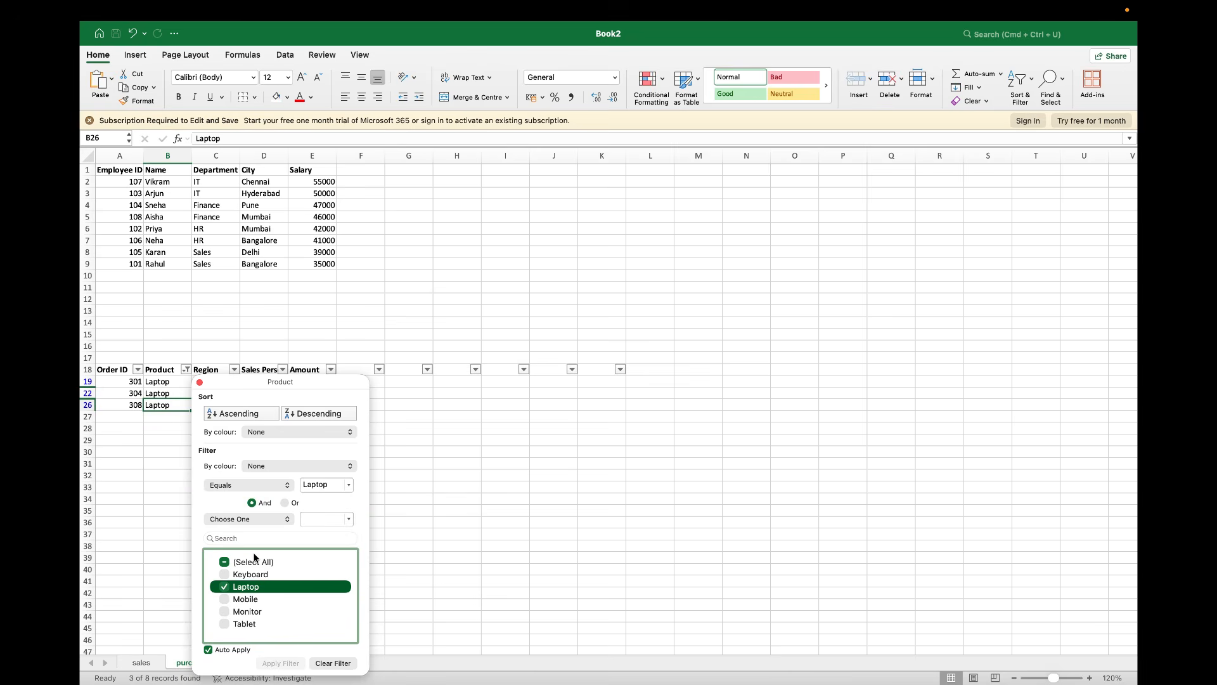
left_click(479, 498)
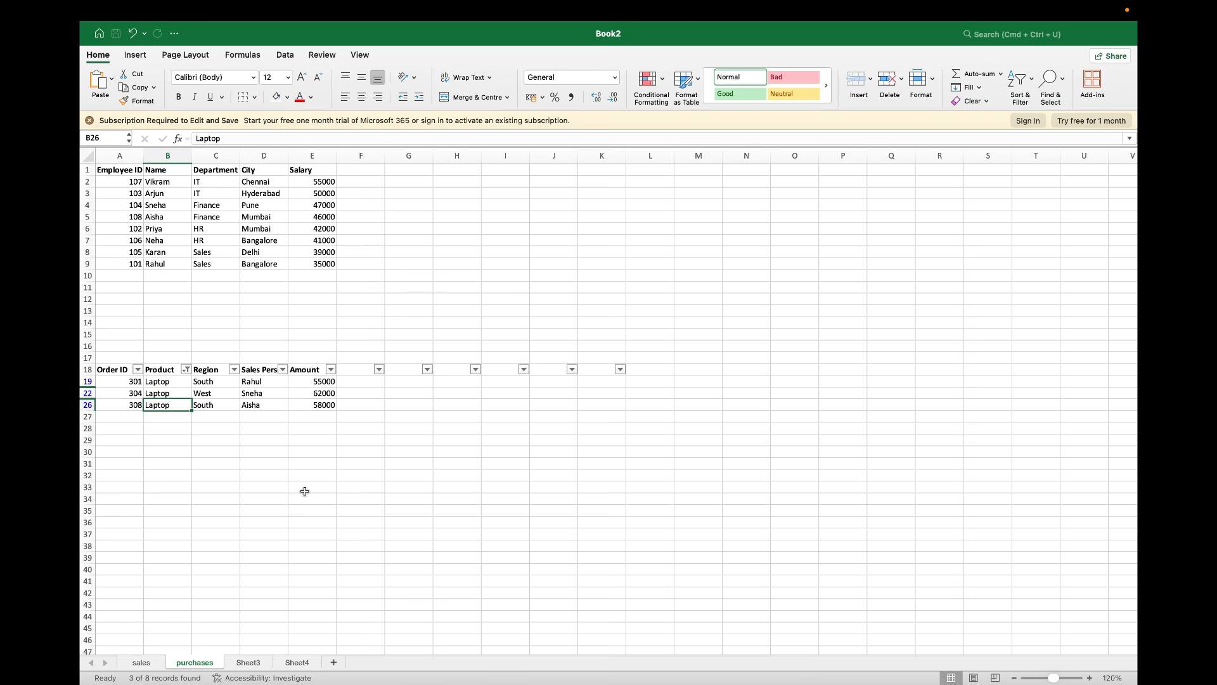
Remove the filters from the order table so that all its rows are shown again
key("ctrl+Up")
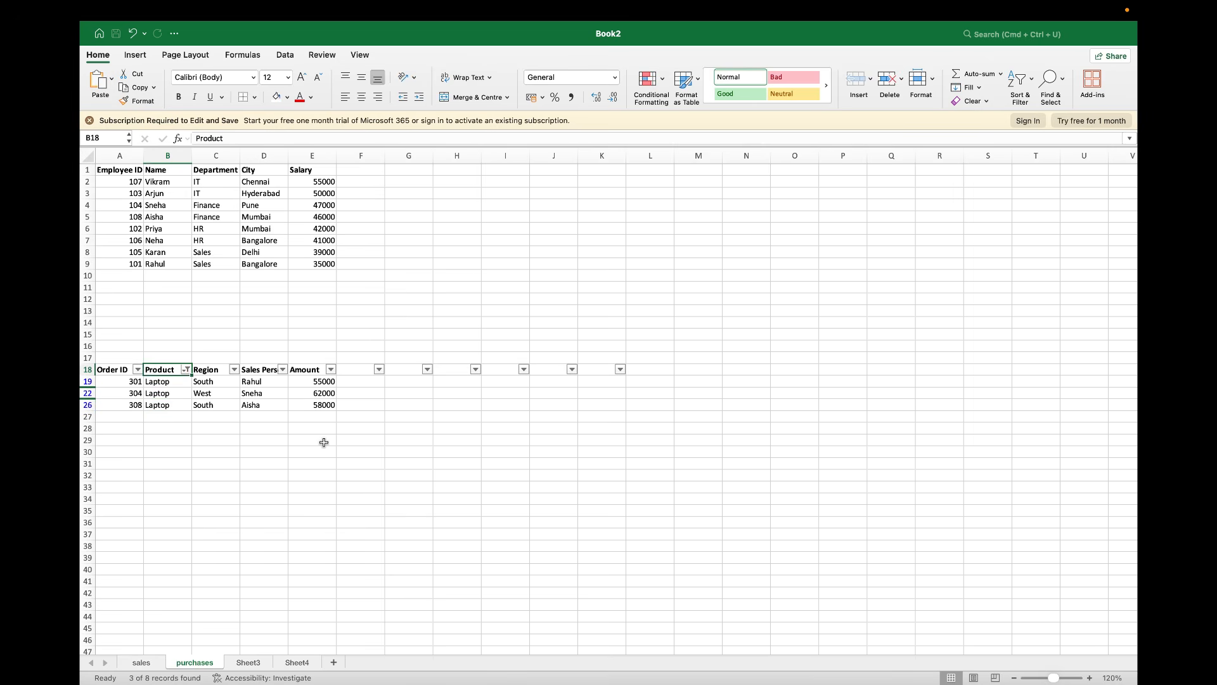
key("ctrl+shift+l")
scroll(455, 360, "down", 1)
scroll(456, 360, "up", 1)
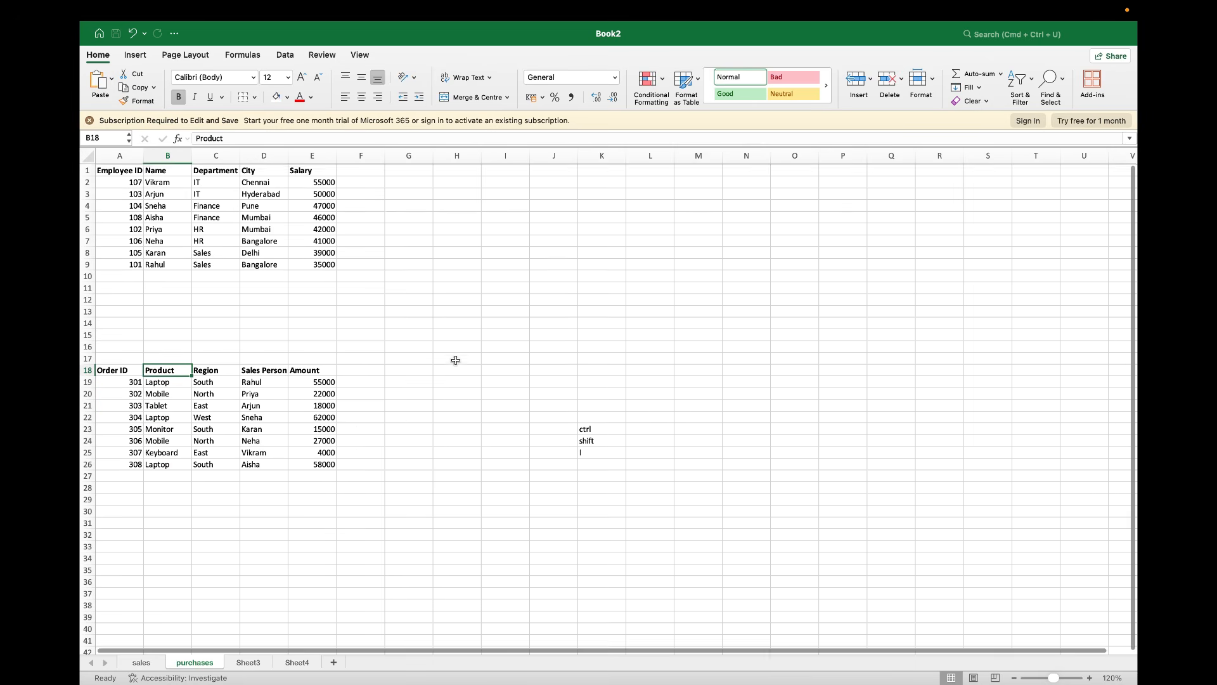
Go down column A of the employee table from the header to beyond row 40 to check whether the headers stay in view
scroll(454, 356, "down", 3)
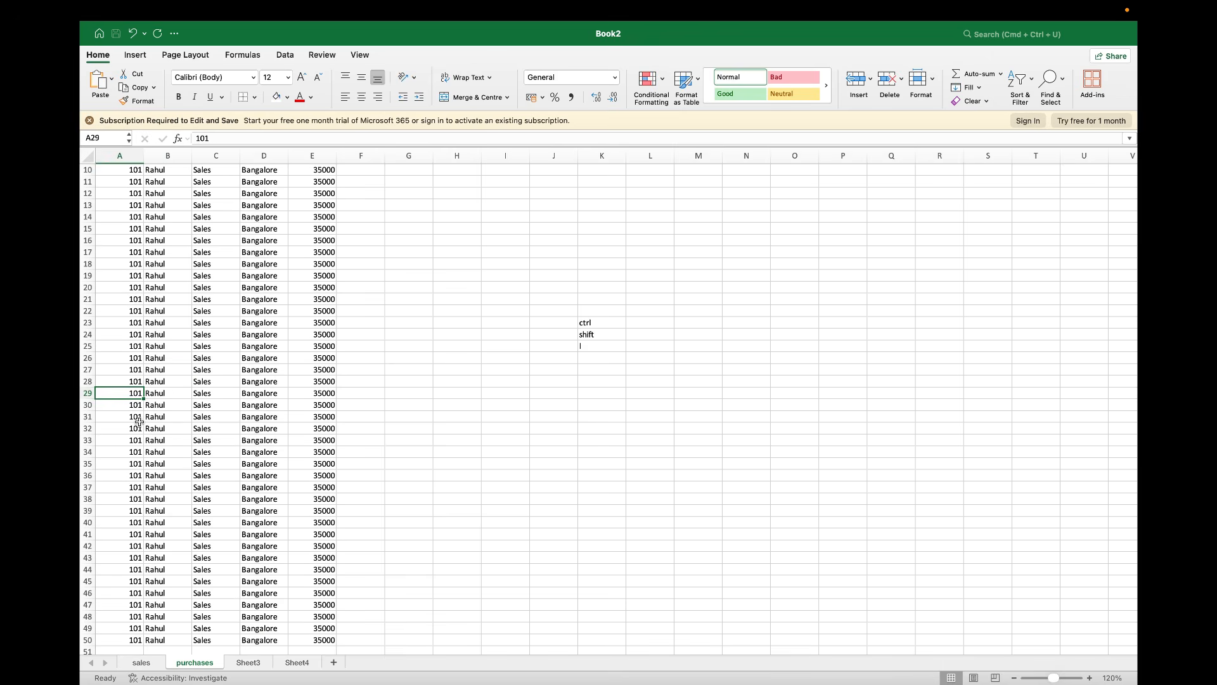
left_click(478, 426)
scroll(473, 351, "down", 1)
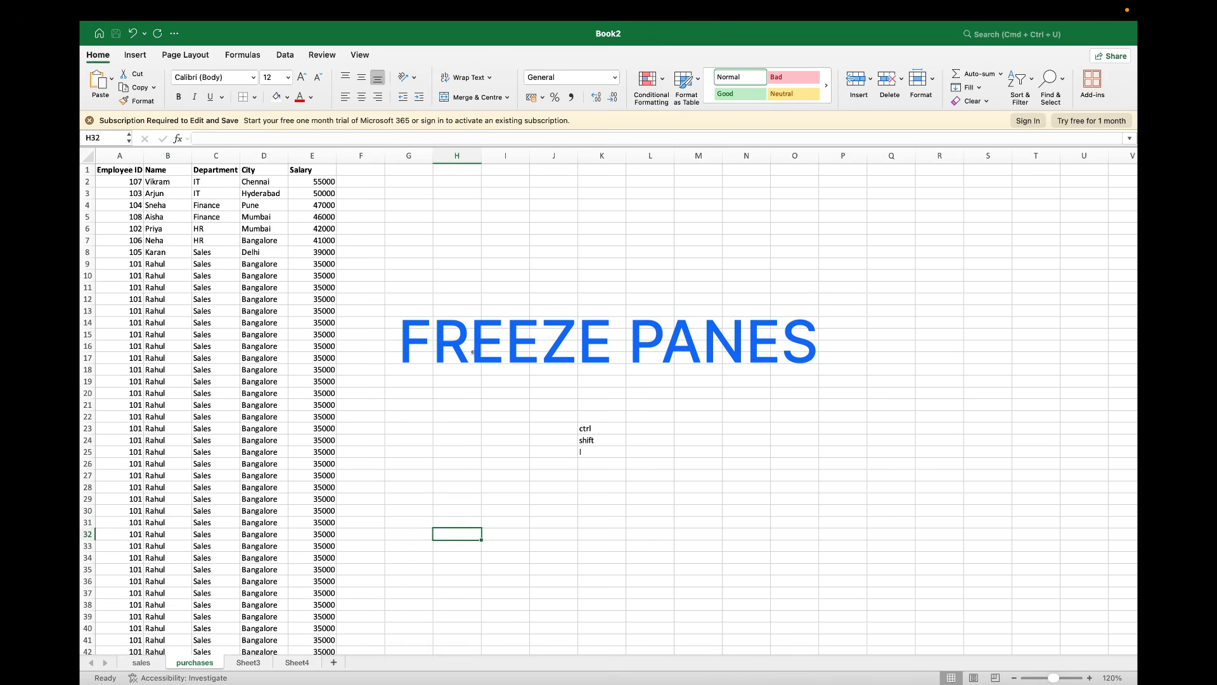
left_click(125, 173)
key("Down")
key("Down")
key("Down")
key("Down")
key("Down")
key("Down")
key("Down")
key("Down")
key("Down")
key("Down")
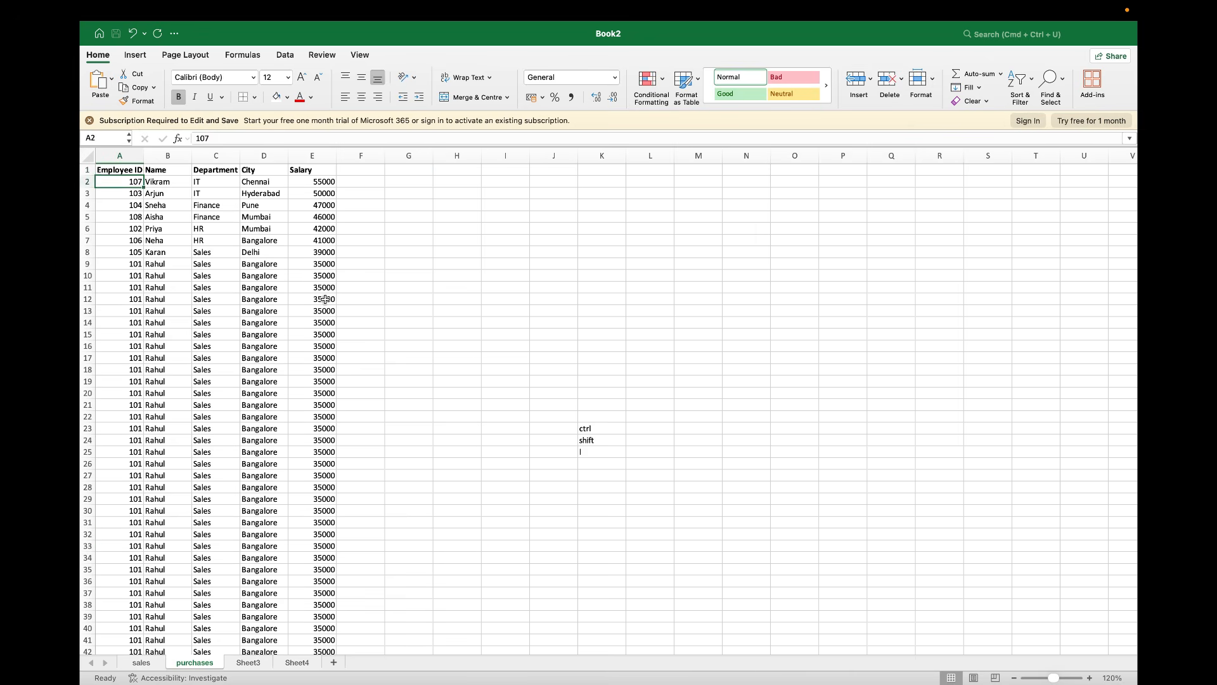
key("Down")
key("Down")
key("Down")
key("Down")
key("Down")
key("Down")
key("Down")
key("Down")
key("Down")
key("Down")
key("Down")
key("Down")
key("Down")
key("Down")
key("Down")
key("Down")
key("Down")
key("Down")
key("Down")
key("Down")
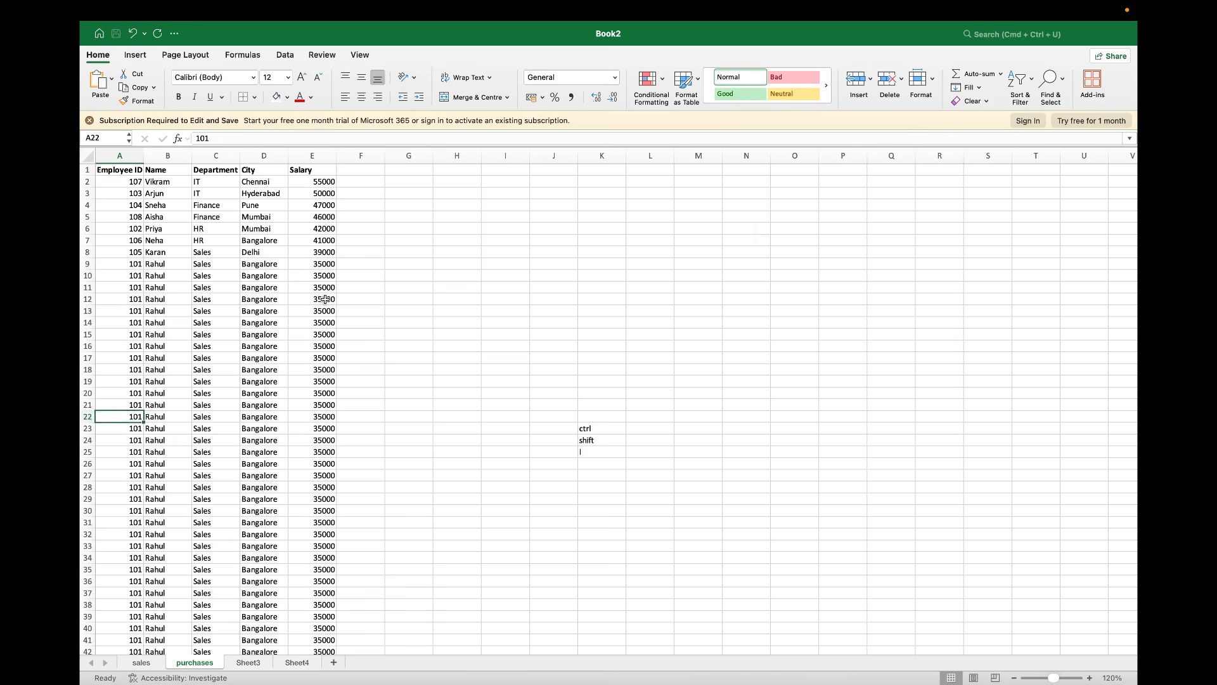
key("Down")
key("Down")
key("Down")
key("Down")
key("Down")
key("Down")
key("Down")
key("Down")
key("Down")
key("Down")
key("Down")
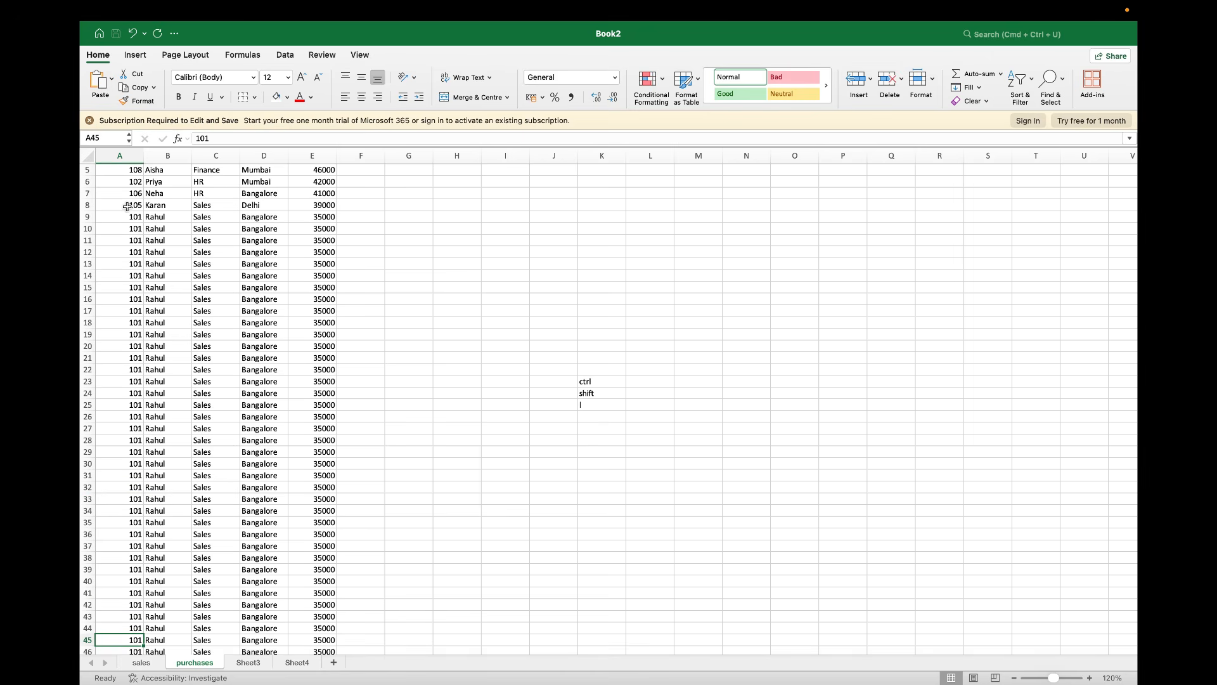
Select the whole header row 1 of the employee table and apply Freeze Panes
scroll(364, 234, "up", 2)
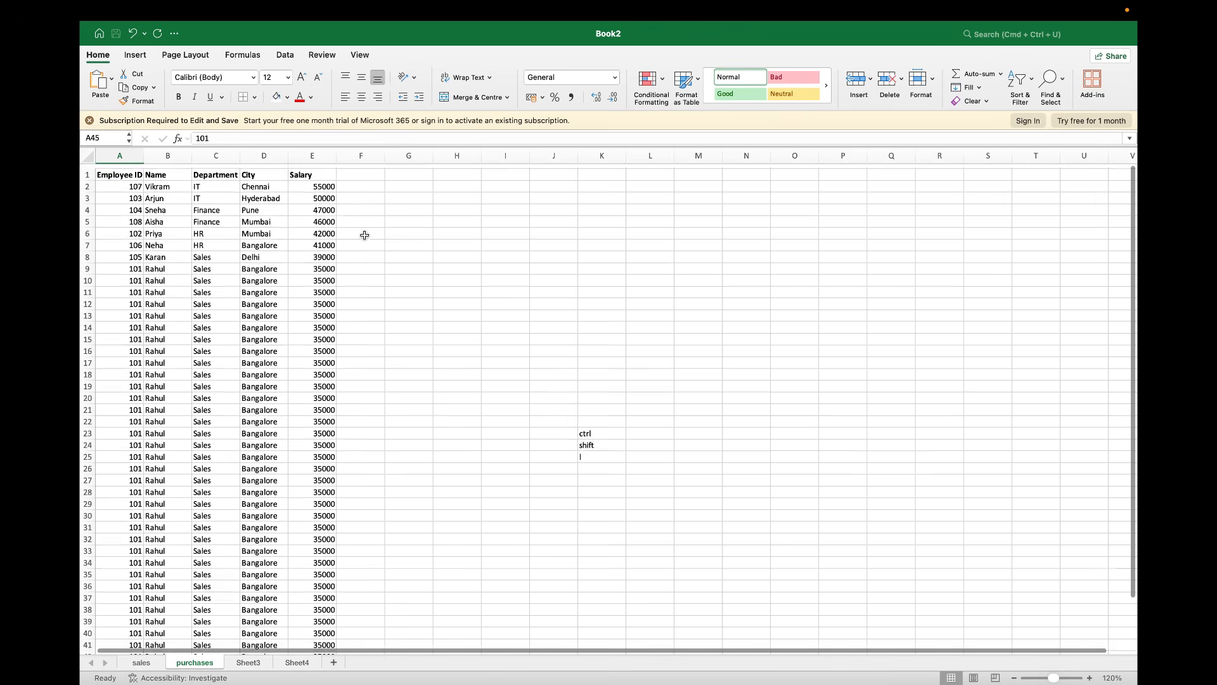
left_click(88, 171)
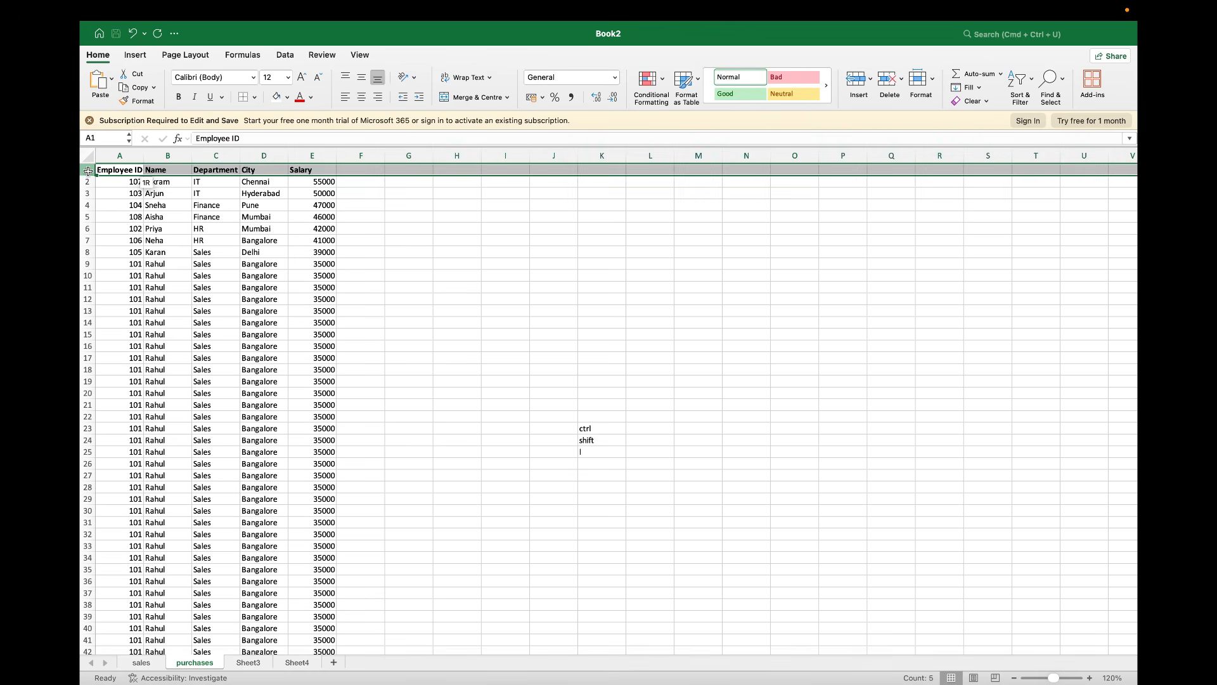
left_click(350, 59)
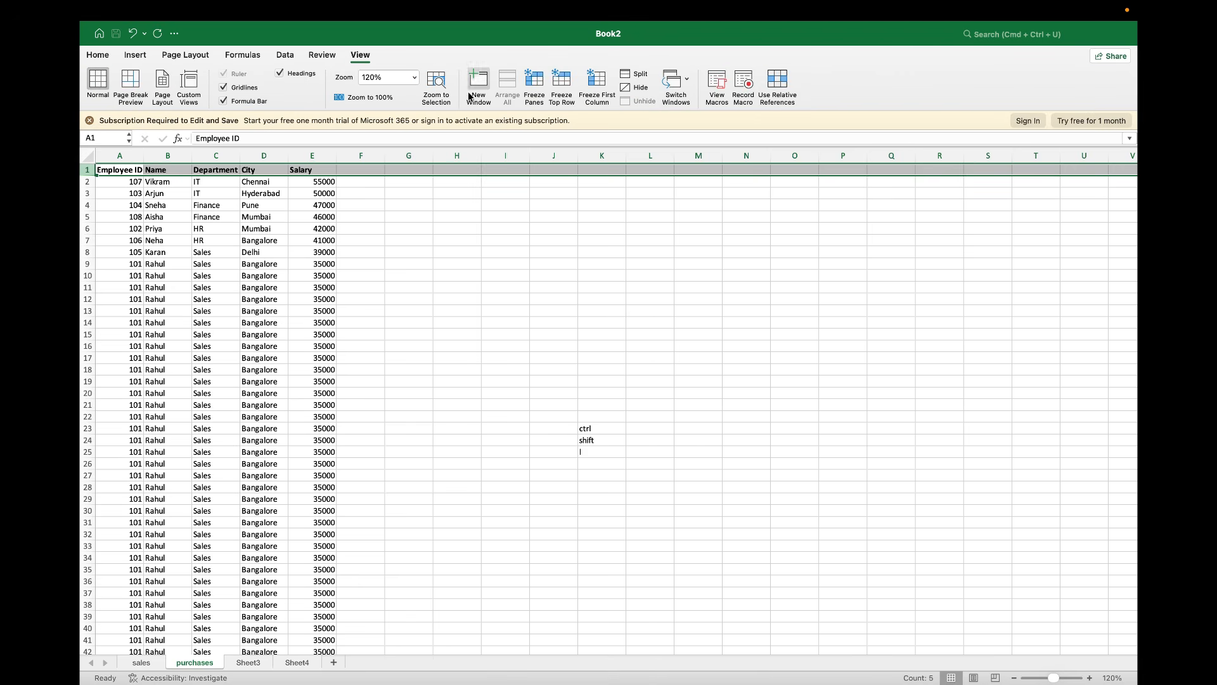
left_click(534, 87)
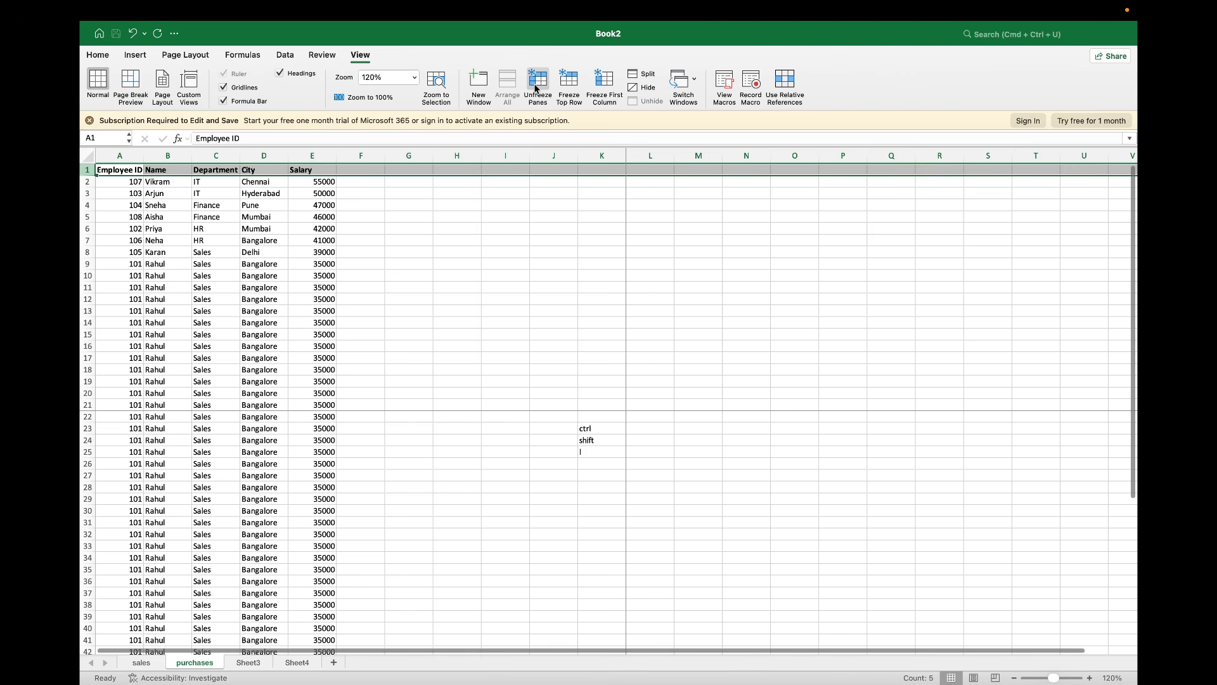
Go down, back up and down again through the Salary column to check which rows stay in view with the panes frozen
left_click(456, 287)
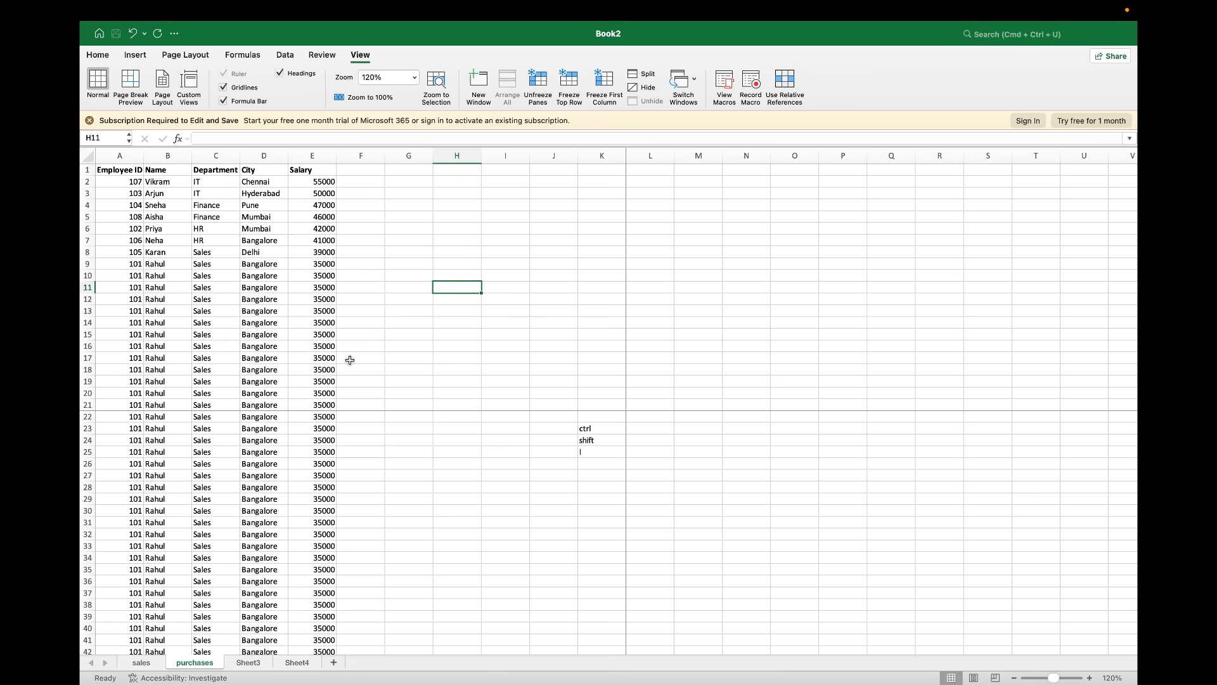
key("Left")
key("Left")
key("Left")
key("Down")
key("Down")
key("Down")
key("Down")
key("Down")
key("Down")
key("Down")
key("Down")
key("Down")
key("Down")
key("Down")
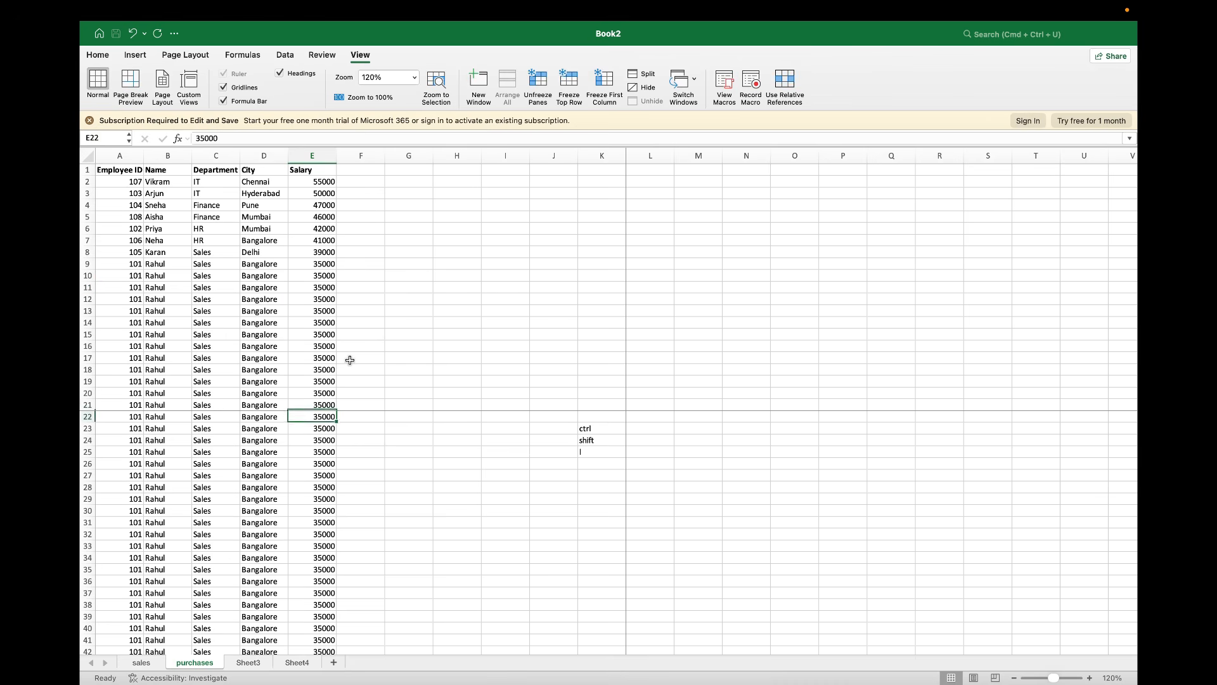
key("Down")
key("Down")
key("Down")
key("Down")
key("Down")
key("Down")
key("Down")
key("Down")
key("Down")
key("Down")
key("Down")
key("Down")
key("Down")
key("Down")
key("Down")
key("Down")
key("Down")
key("Down")
key("Down")
key("Down")
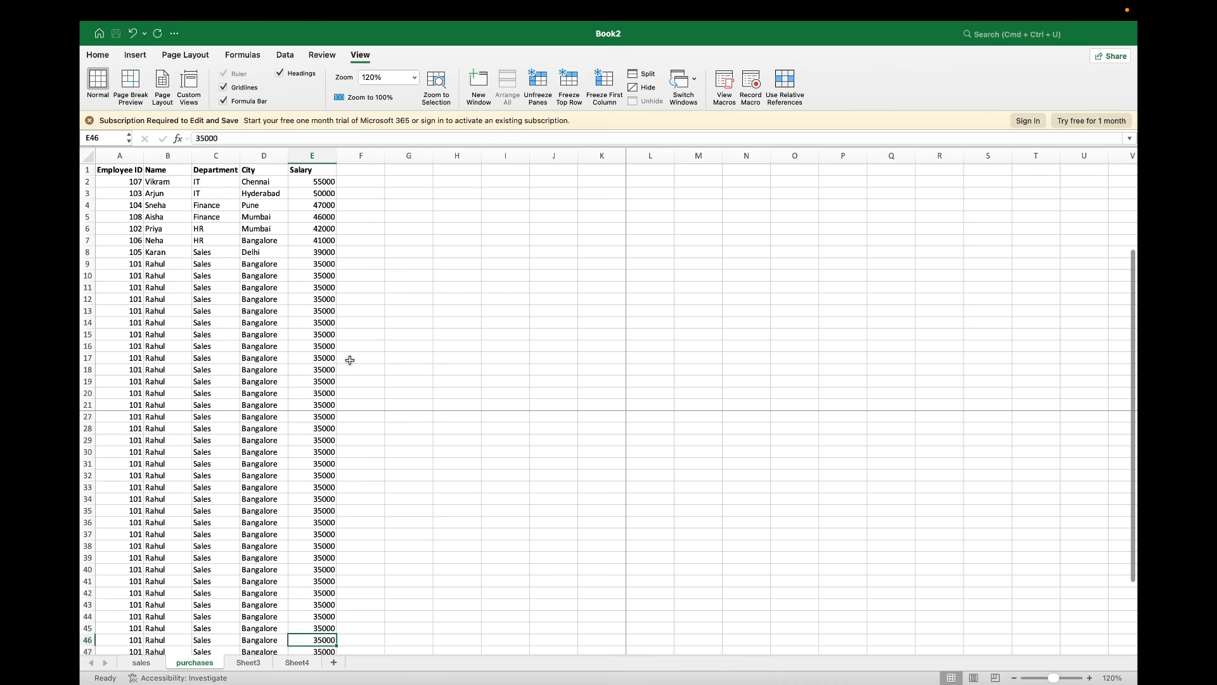
key("Down")
key("Down")
key("Down")
key("Down")
key("Down")
key("Down")
key("Down")
key("Down")
key("Down")
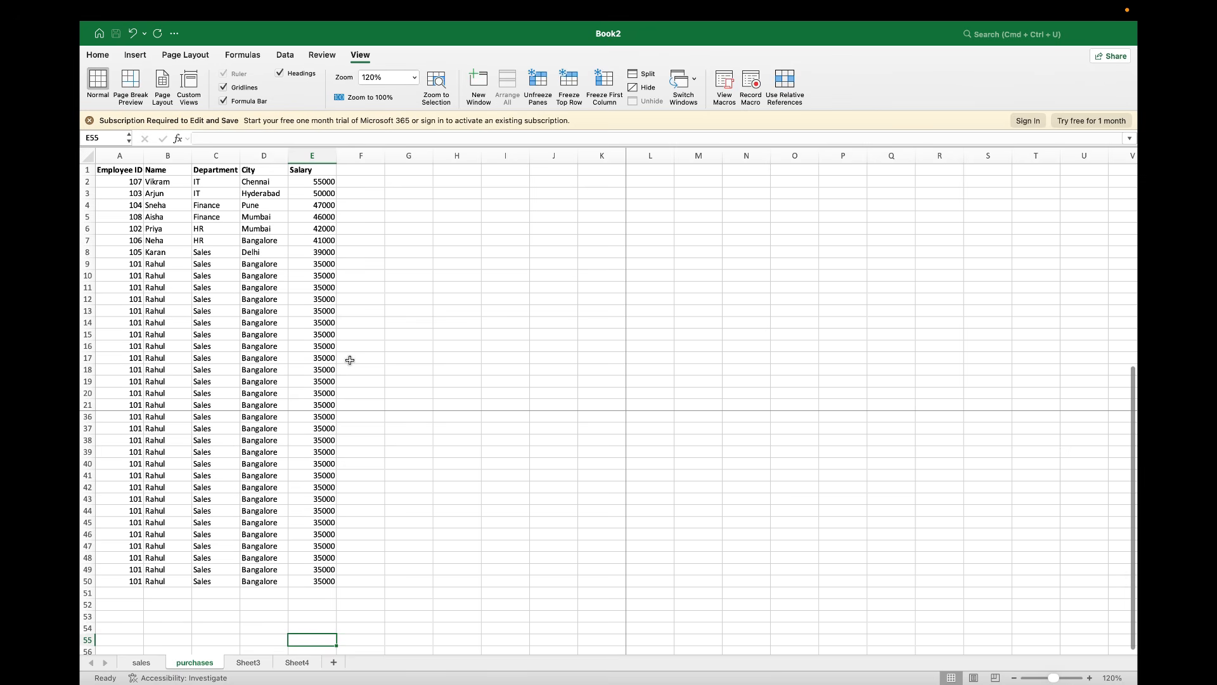
key("Up")
key("Up")
key("Up")
key("Up")
key("Up")
key("Up")
key("Up")
key("Up")
key("Up")
key("Up")
key("Up")
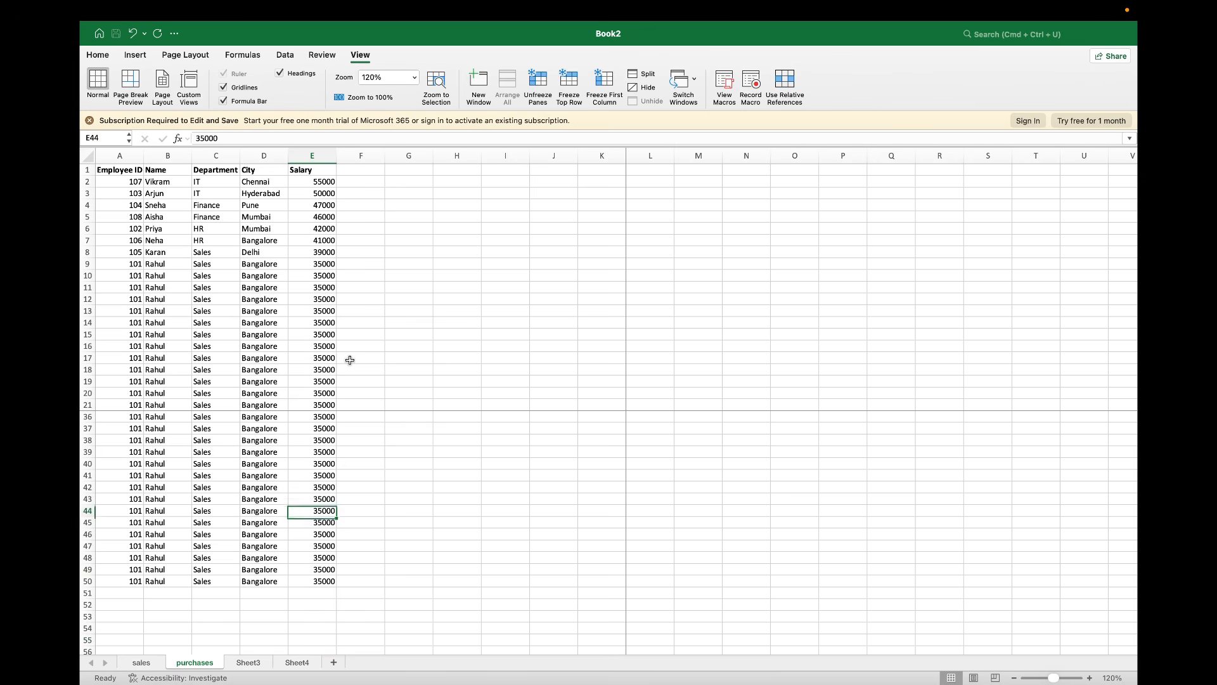
key("Up")
key("Up")
key("Up")
key("Up")
key("Up")
key("Up")
key("Up")
key("Up")
key("Up")
key("Up")
key("Up")
key("Up")
key("Up")
key("Up")
key("Up")
key("Up")
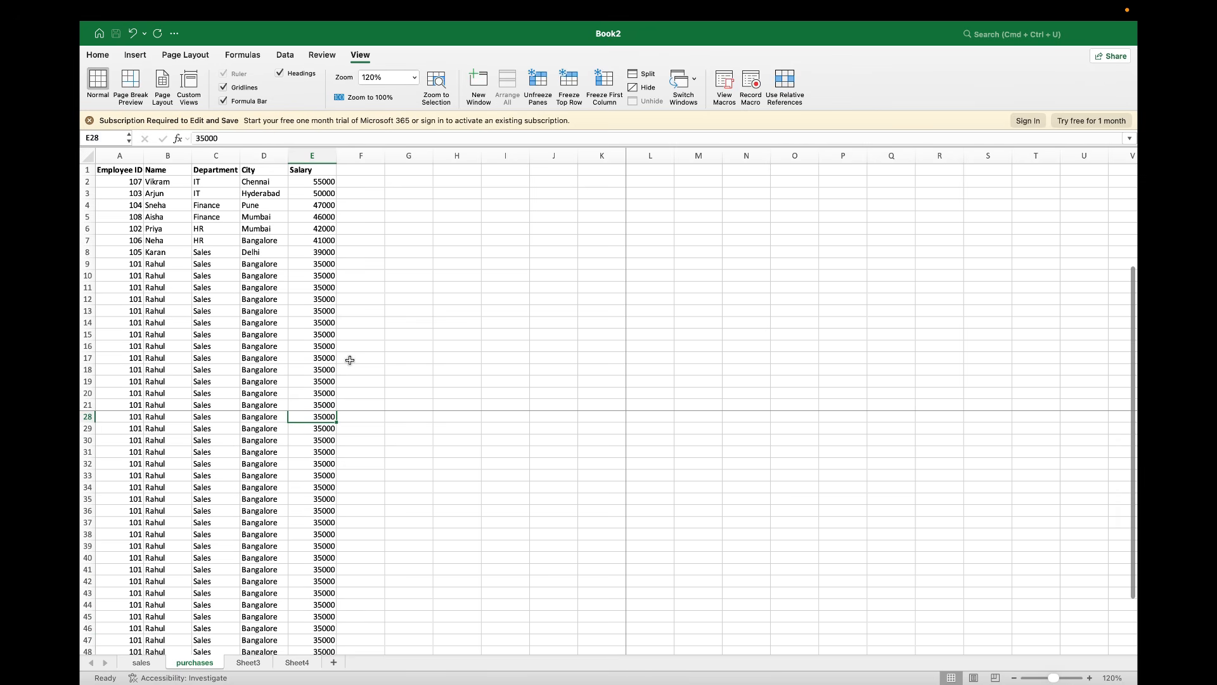
key("Down")
key("Down")
key("Down")
key("Down")
key("Down")
key("Down")
key("Down")
key("Down")
key("Down")
key("Down")
key("Down")
key("Down")
key("Down")
key("Down")
key("Down")
key("Down")
key("Down")
key("Down")
key("Down")
key("Down")
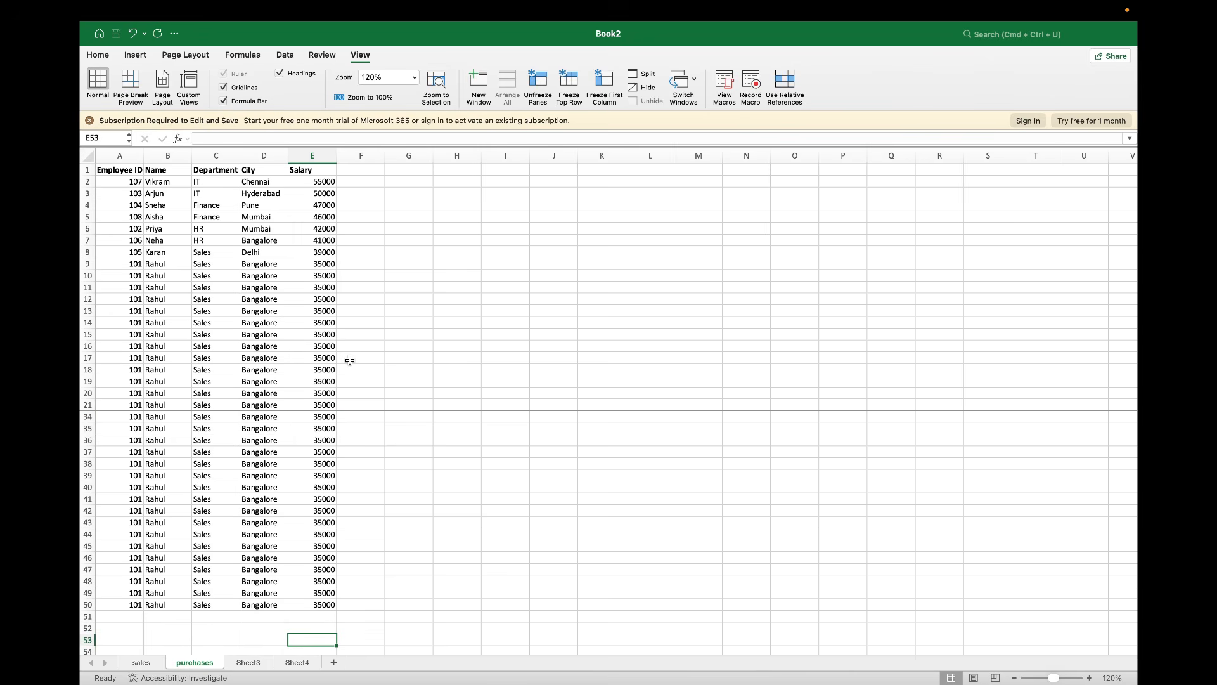
key("Down")
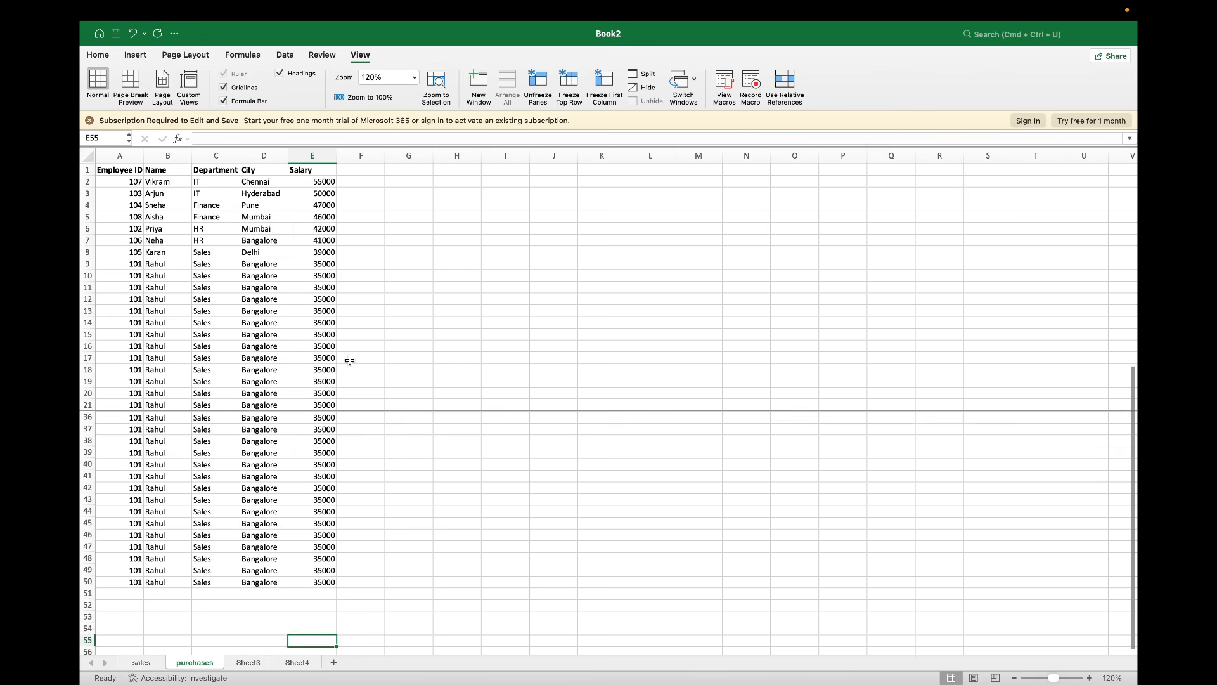